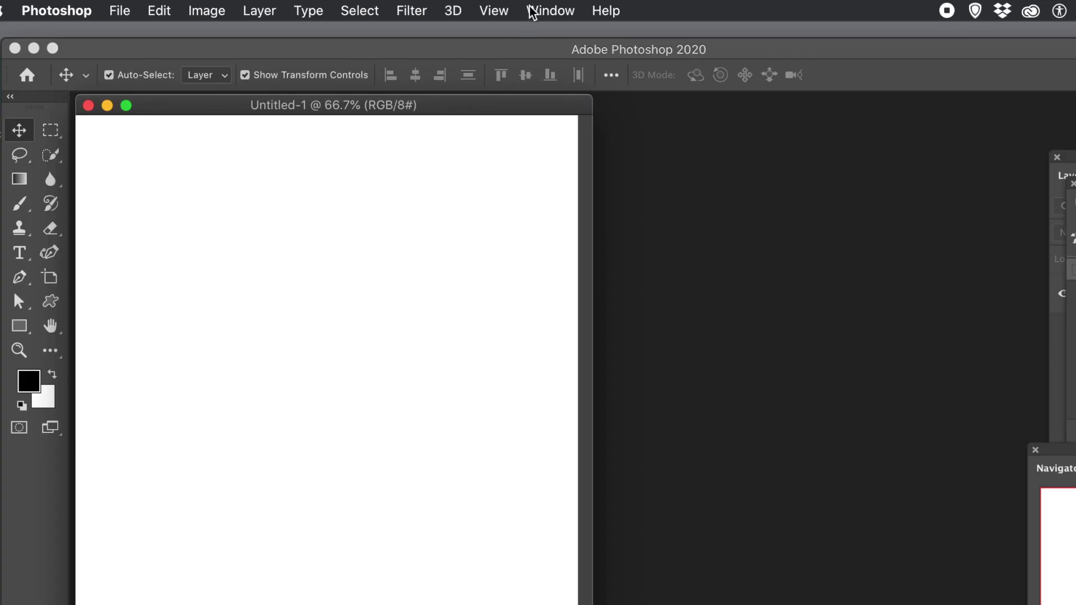
Apply a 10-column by 10-row guide layout to the canvas and review the Snap To options
{"action": "left_click", "coordinate": [493, 11]}
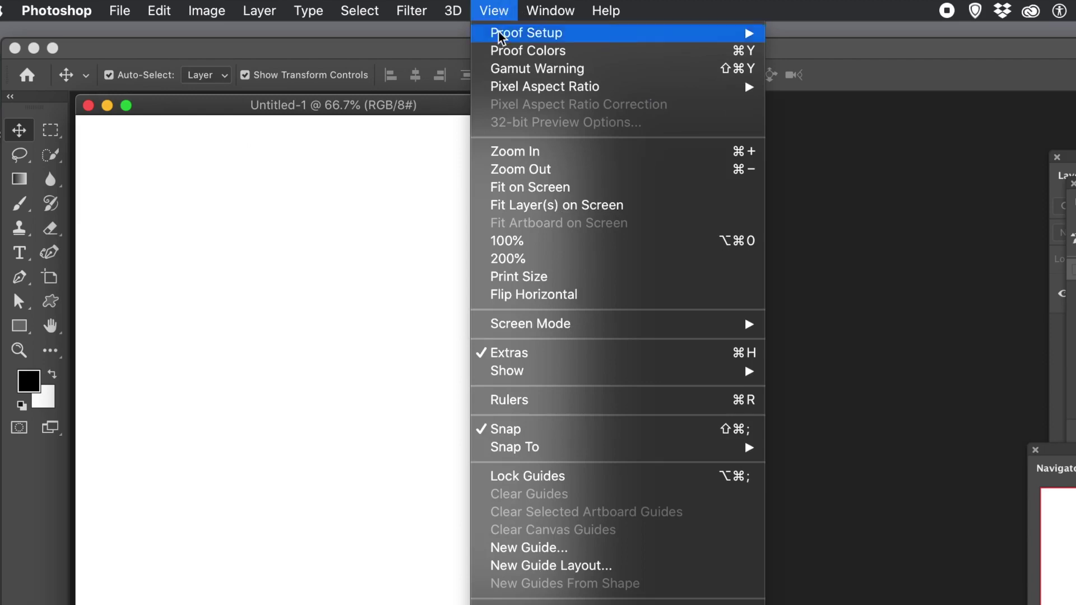
{"action": "left_click", "coordinate": [551, 567]}
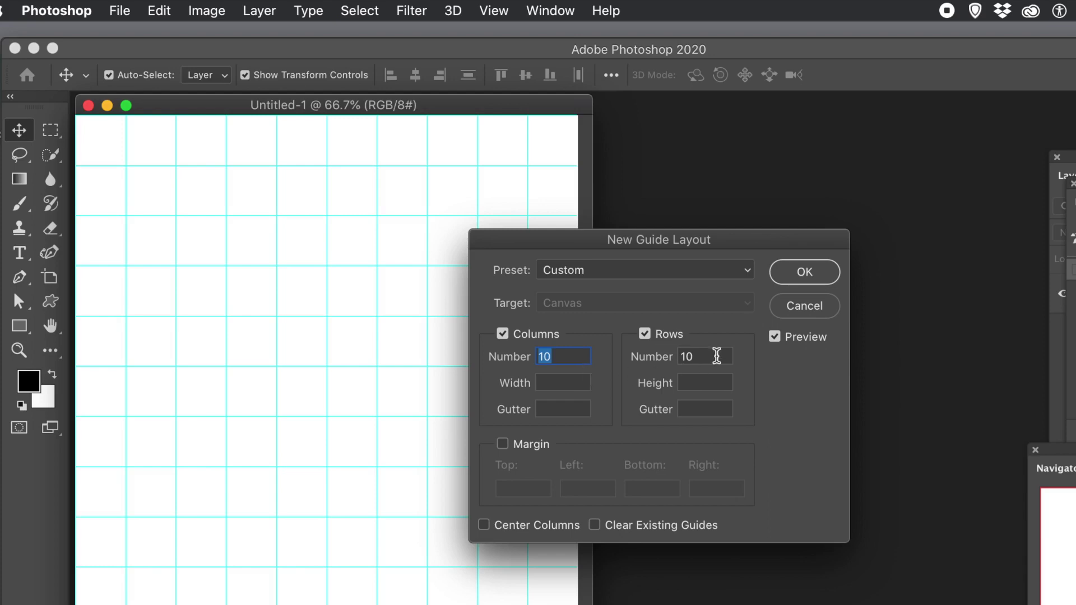
{"action": "left_click", "coordinate": [805, 273]}
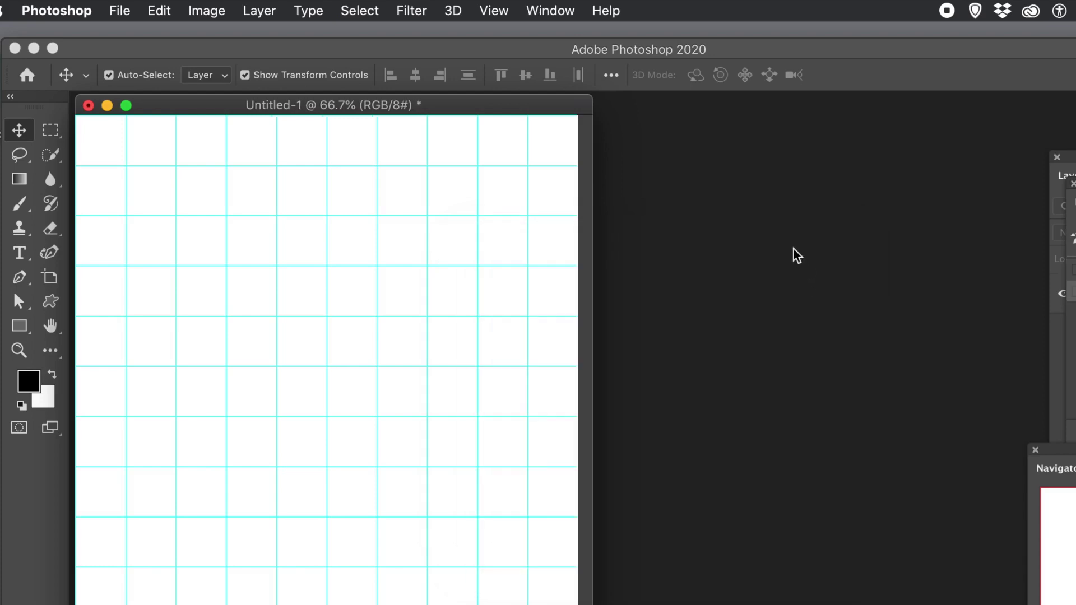
{"action": "left_click", "coordinate": [499, 9]}
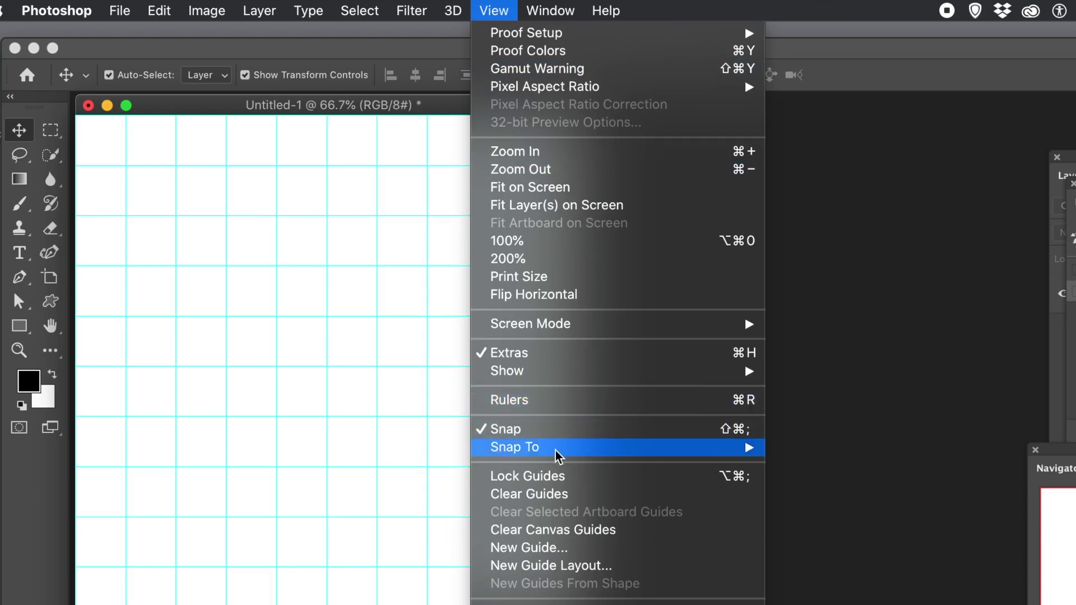
{"action": "mouse_move", "coordinate": [558, 455]}
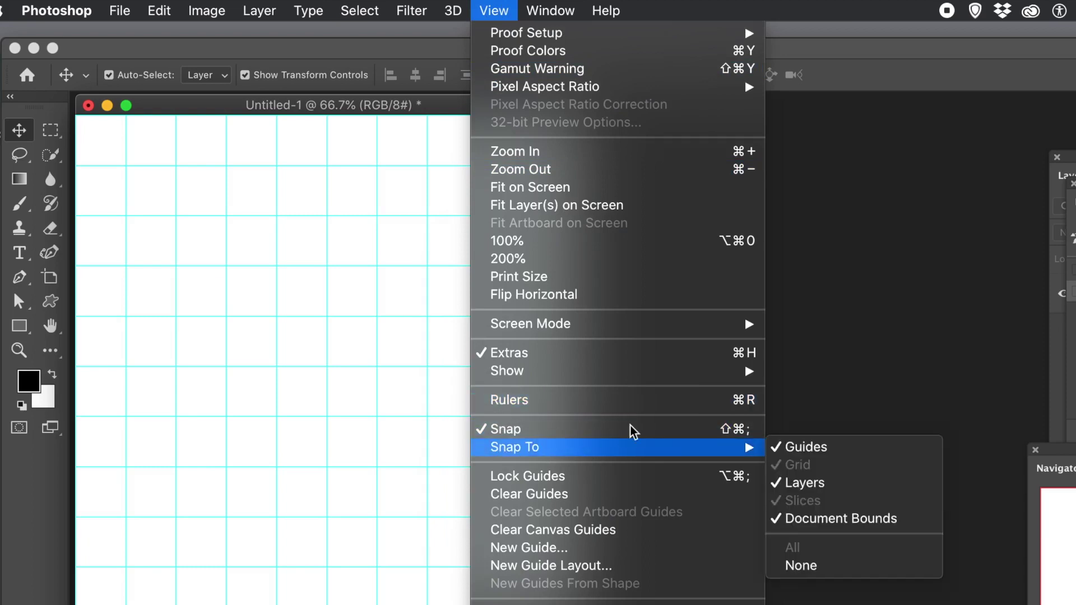
{"action": "left_click", "coordinate": [819, 54]}
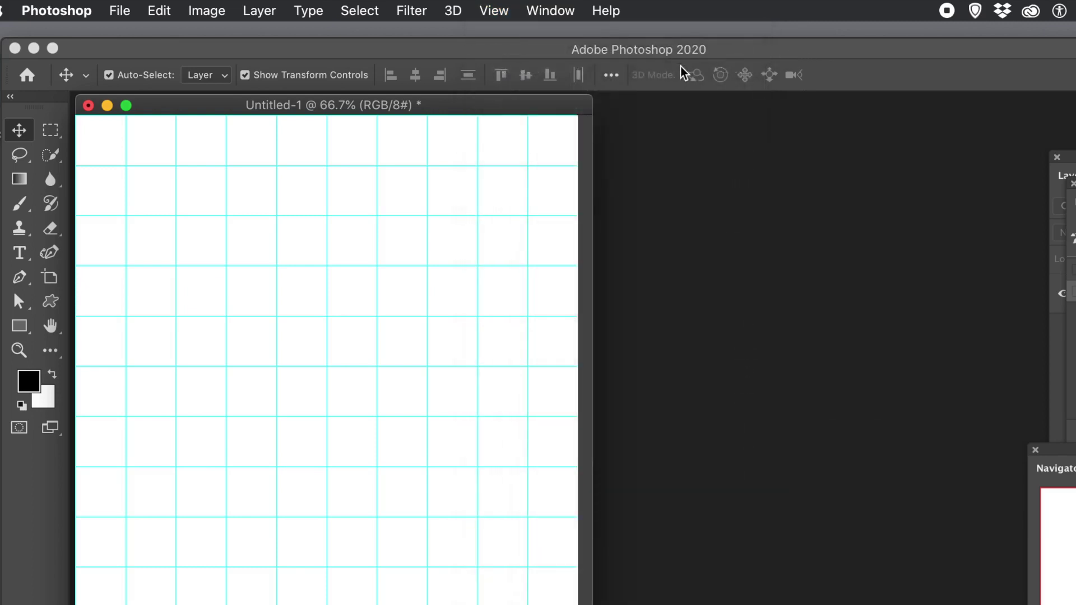
Set the Pen tool to Shape mode with black fill, and nudge the document window right and down
{"action": "left_click", "coordinate": [19, 278]}
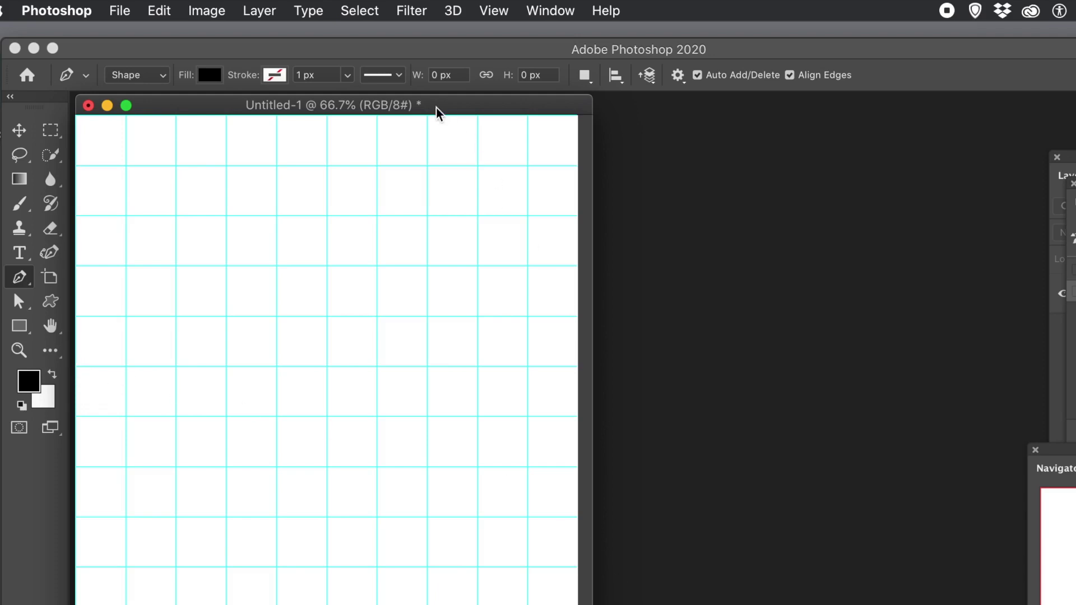
{"action": "left_click_drag", "start_coordinate": [424, 108], "coordinate": [455, 119]}
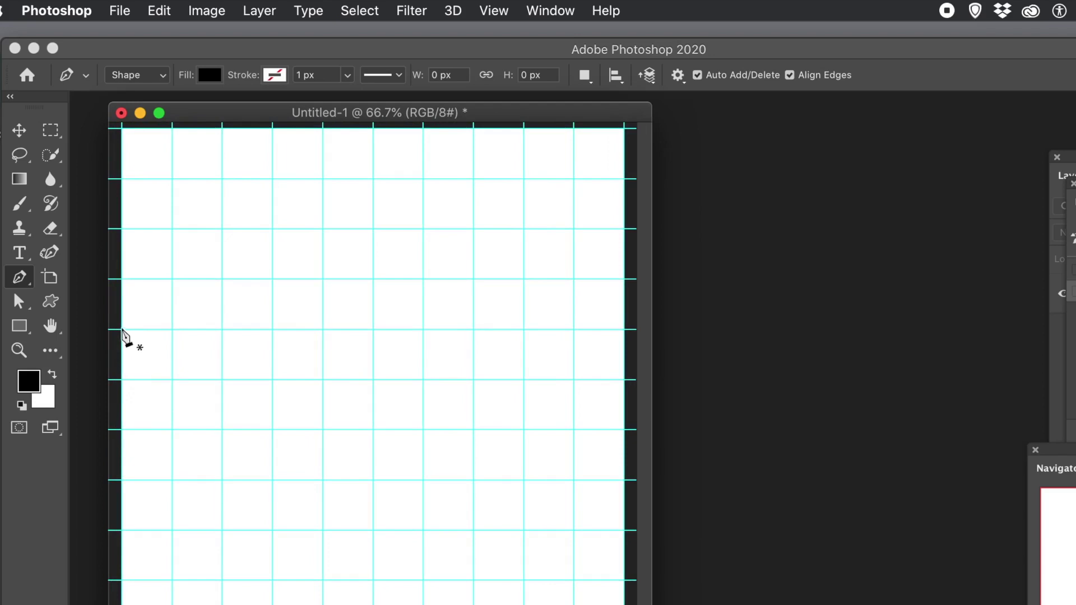
Place pen anchors in five zigzag peaks between two guide rows, ending one row lower at the right
{"action": "left_click", "coordinate": [122, 330]}
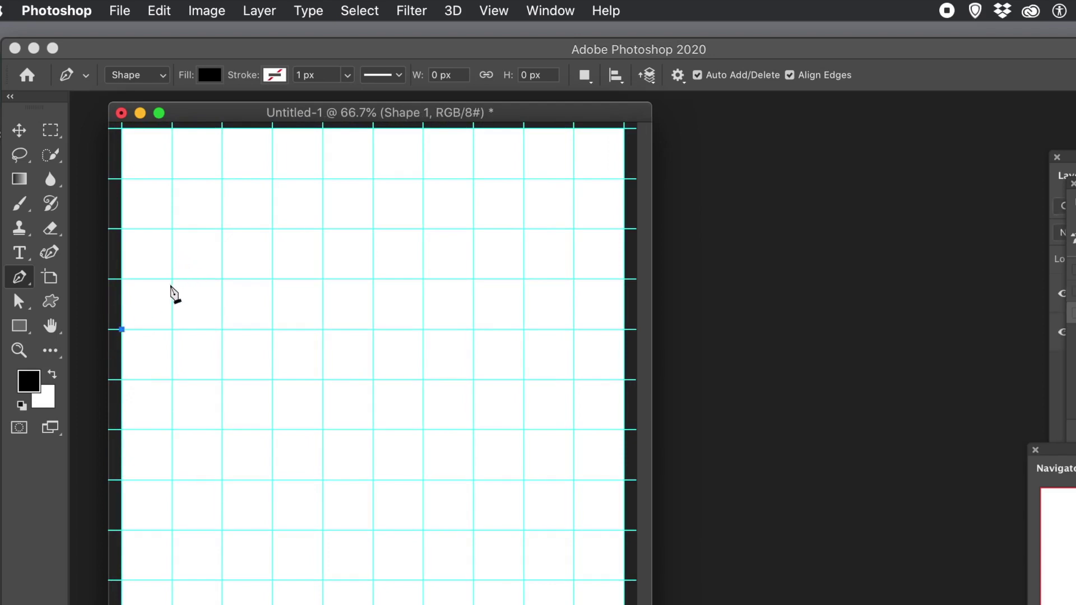
{"action": "left_click", "coordinate": [172, 279]}
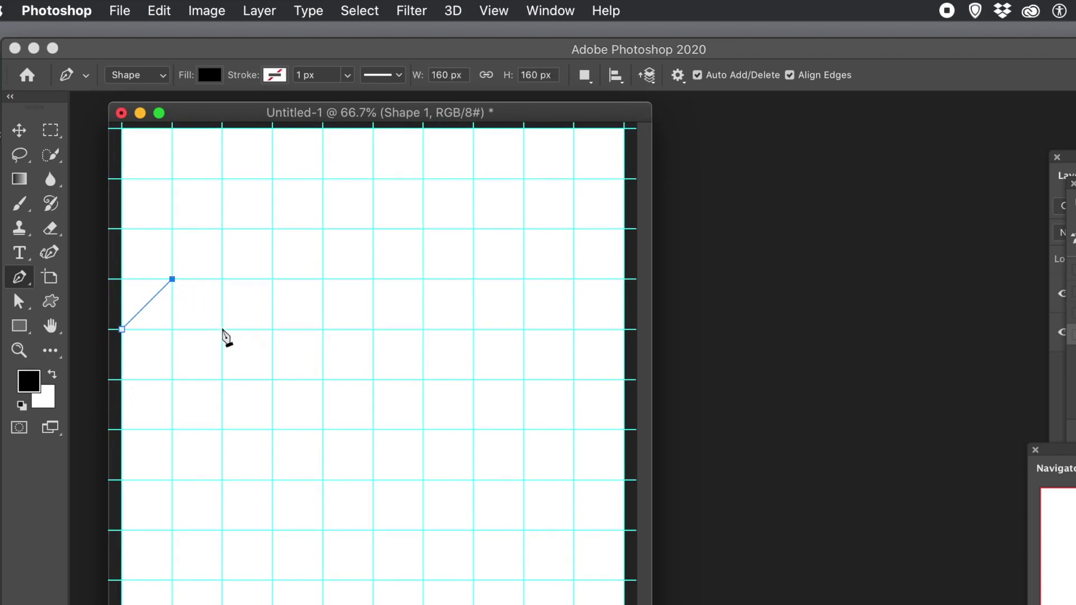
{"action": "left_click", "coordinate": [223, 330]}
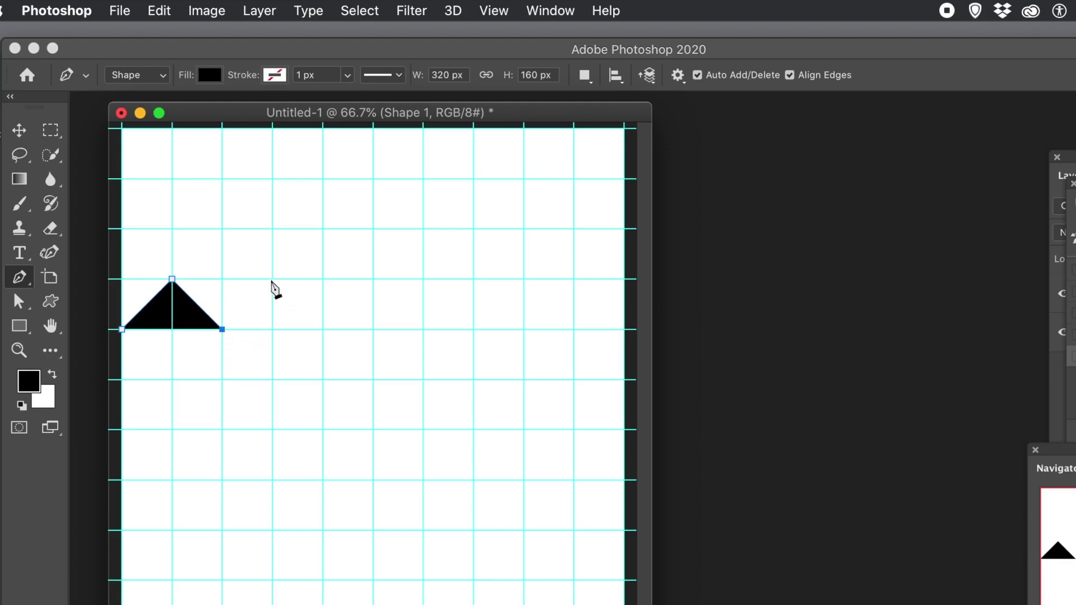
{"action": "left_click", "coordinate": [272, 279]}
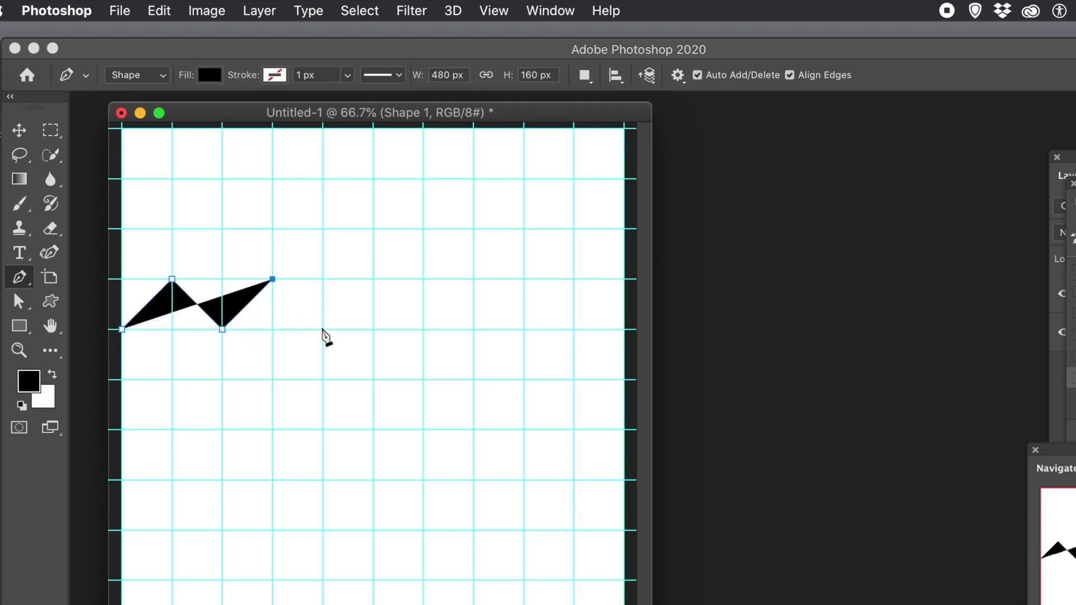
{"action": "left_click", "coordinate": [323, 330]}
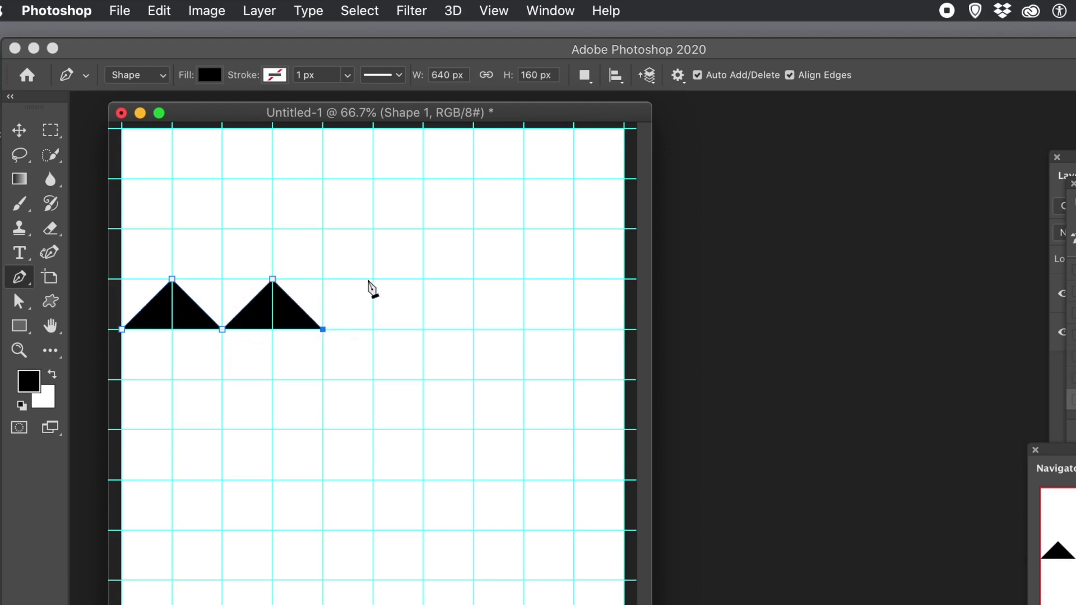
{"action": "left_click", "coordinate": [373, 280]}
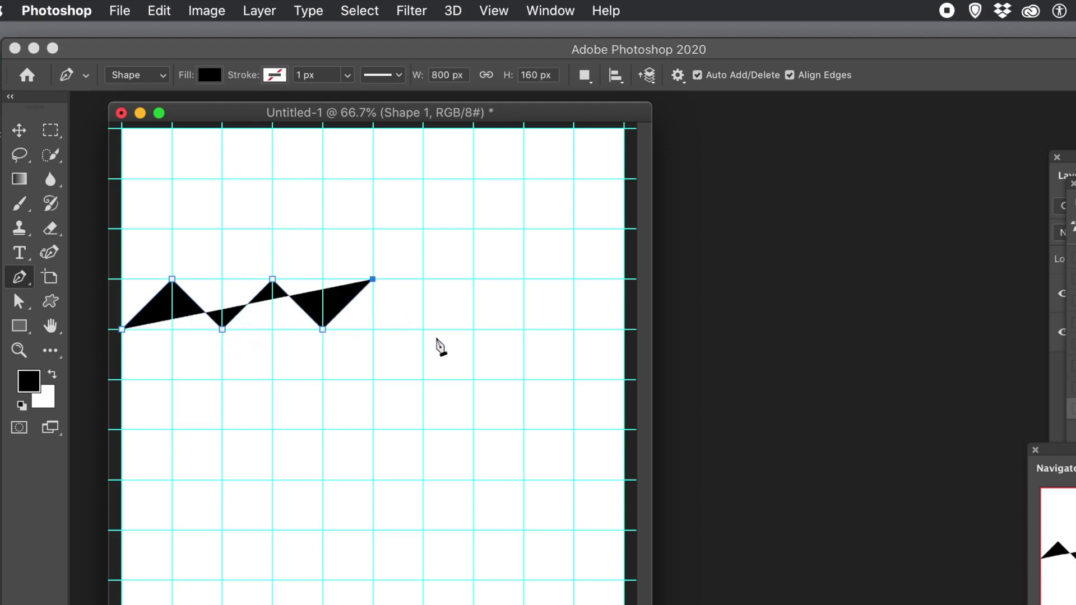
{"action": "left_click", "coordinate": [424, 330]}
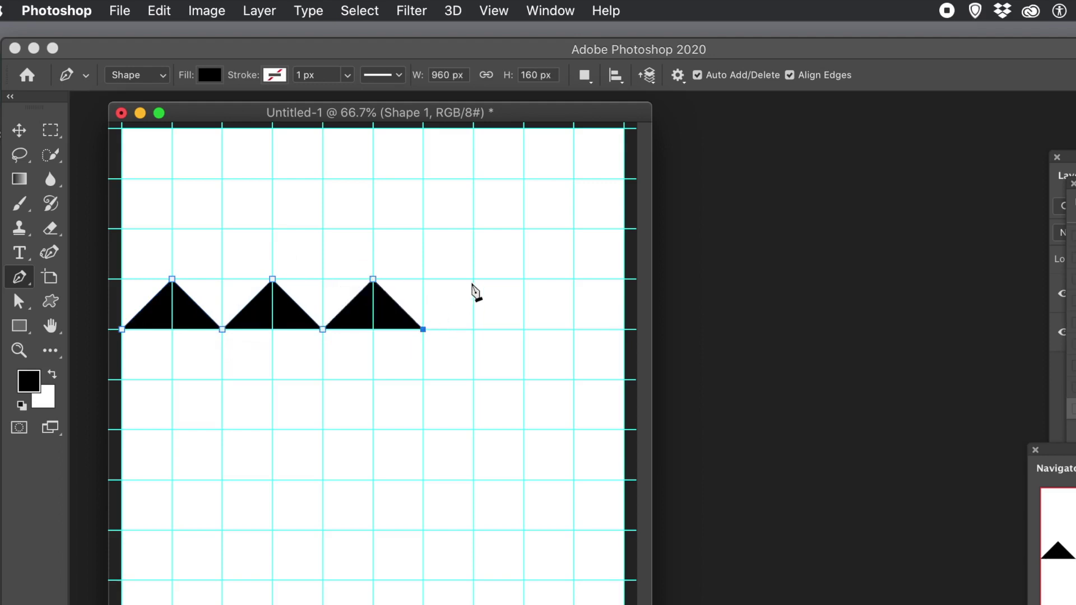
{"action": "left_click", "coordinate": [474, 279]}
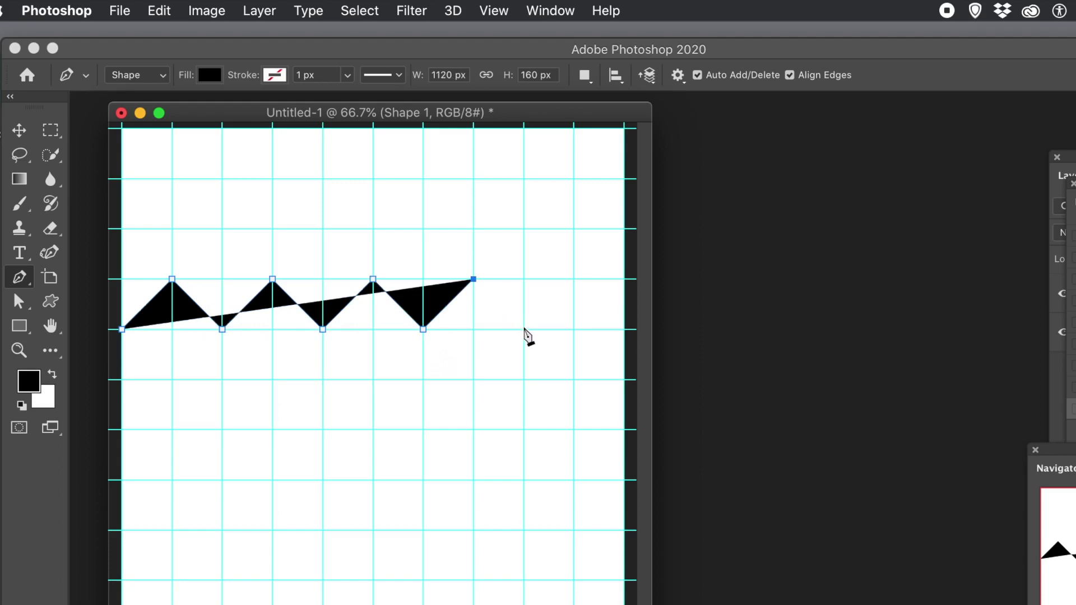
{"action": "left_click", "coordinate": [524, 330]}
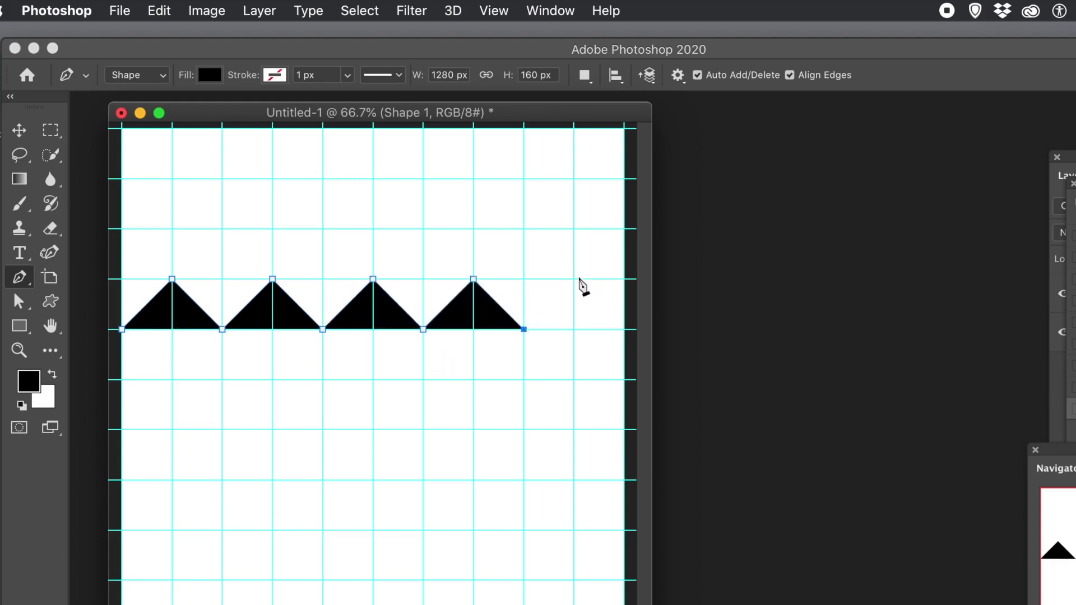
{"action": "left_click", "coordinate": [574, 280]}
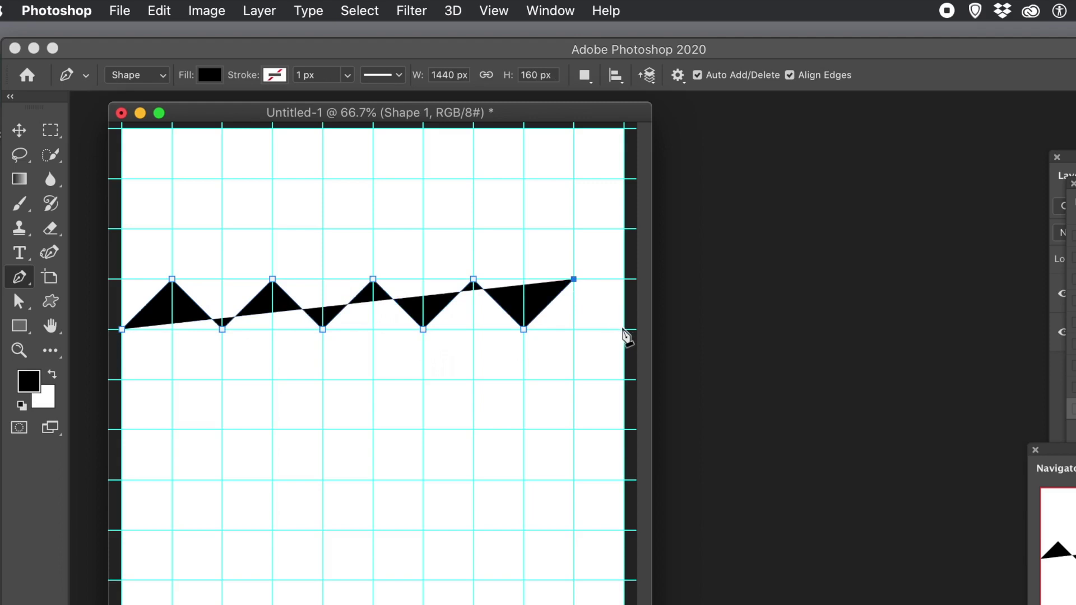
{"action": "left_click", "coordinate": [625, 330]}
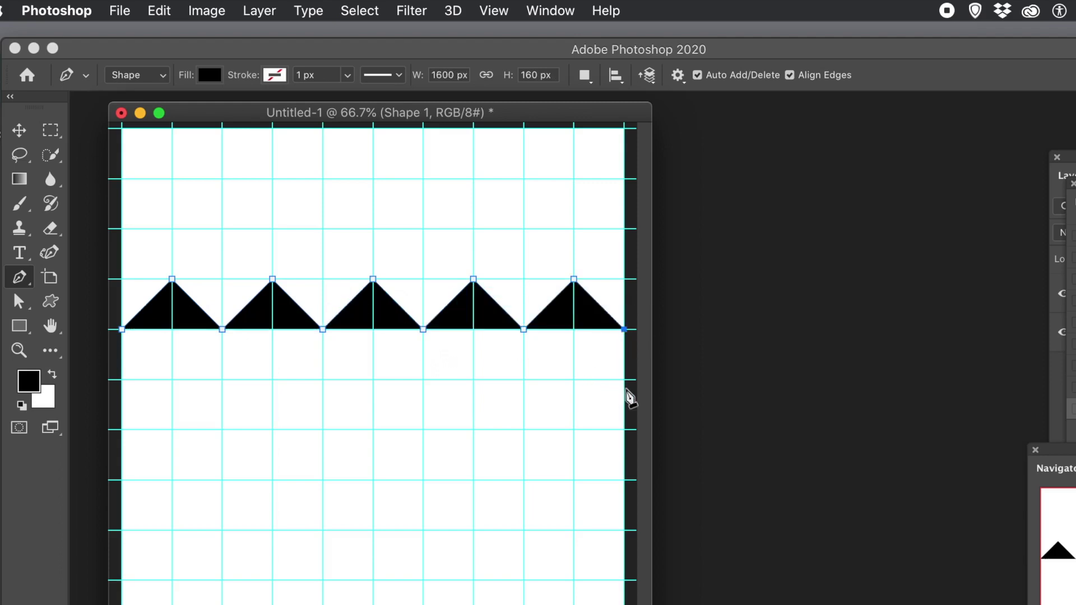
{"action": "left_click", "coordinate": [624, 380]}
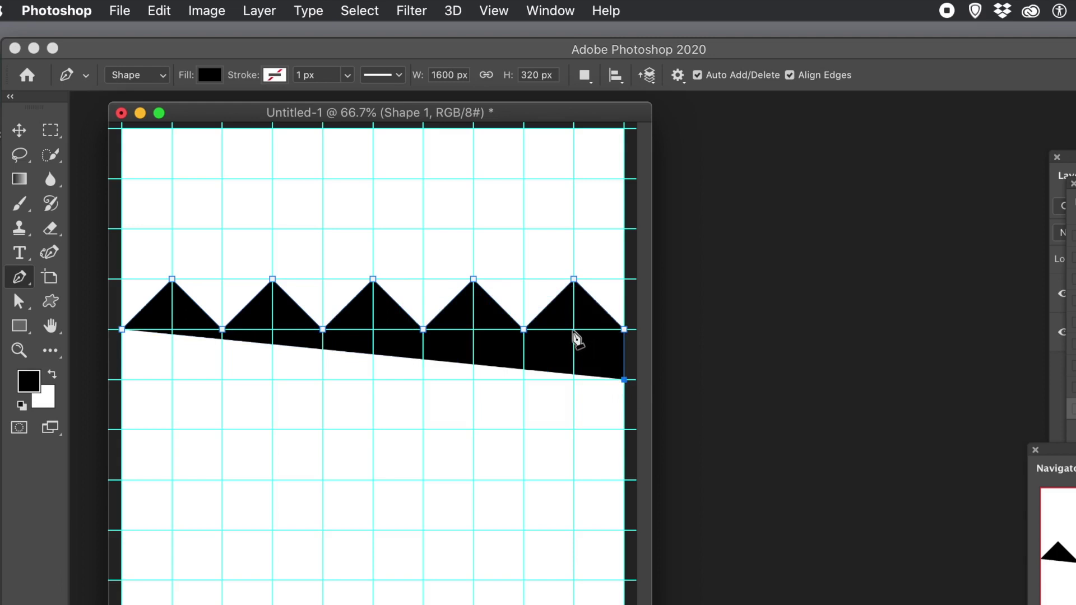
Trace the lower zigzag edge back leftward one guide row lower and close the path at its start
{"action": "left_click", "coordinate": [574, 329]}
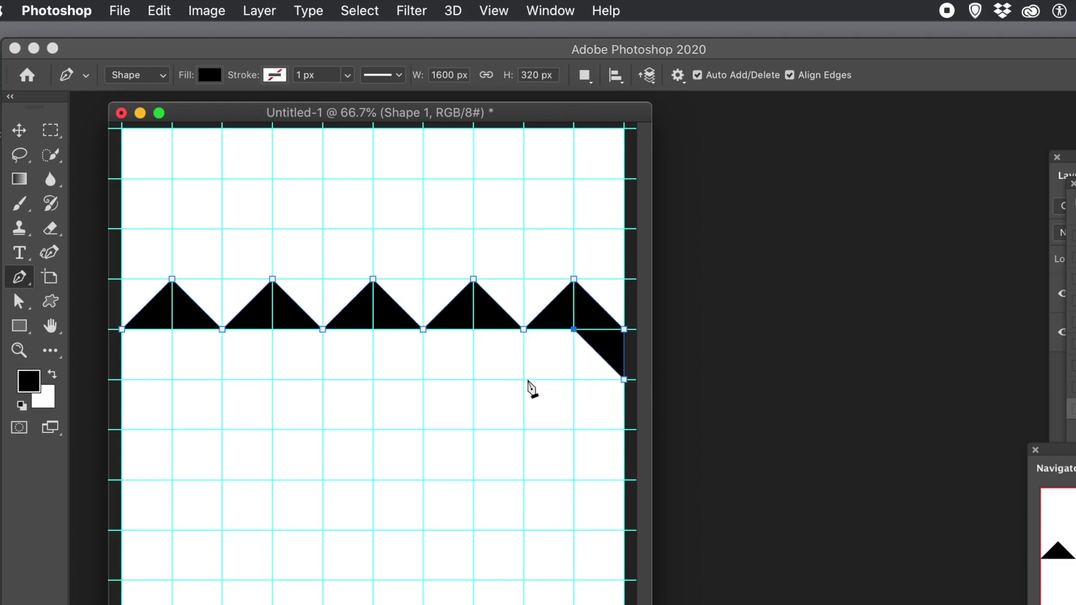
{"action": "left_click", "coordinate": [523, 380]}
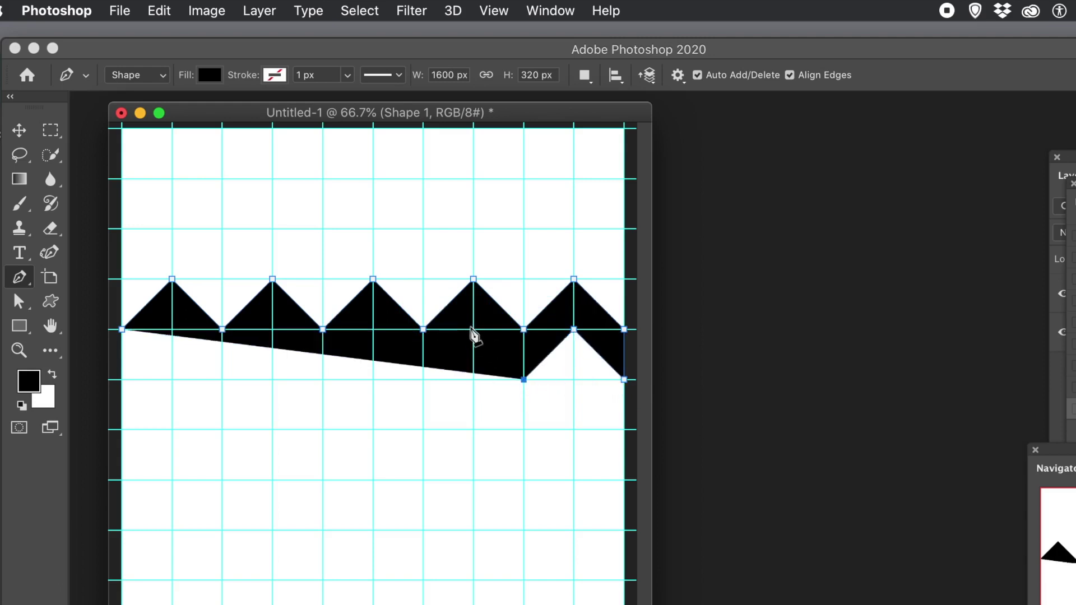
{"action": "left_click", "coordinate": [474, 330]}
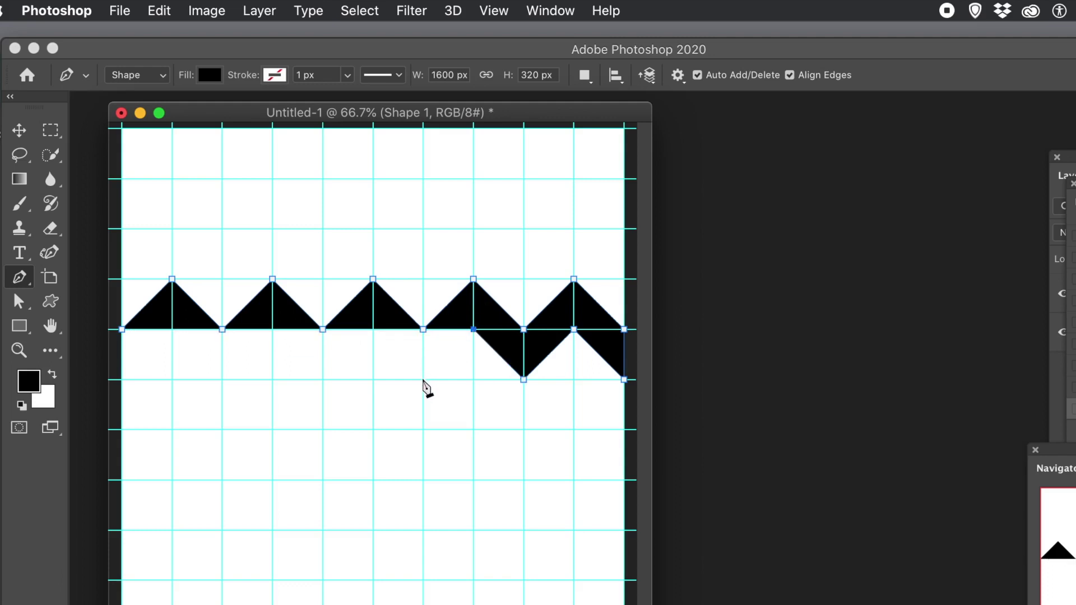
{"action": "left_click", "coordinate": [423, 381]}
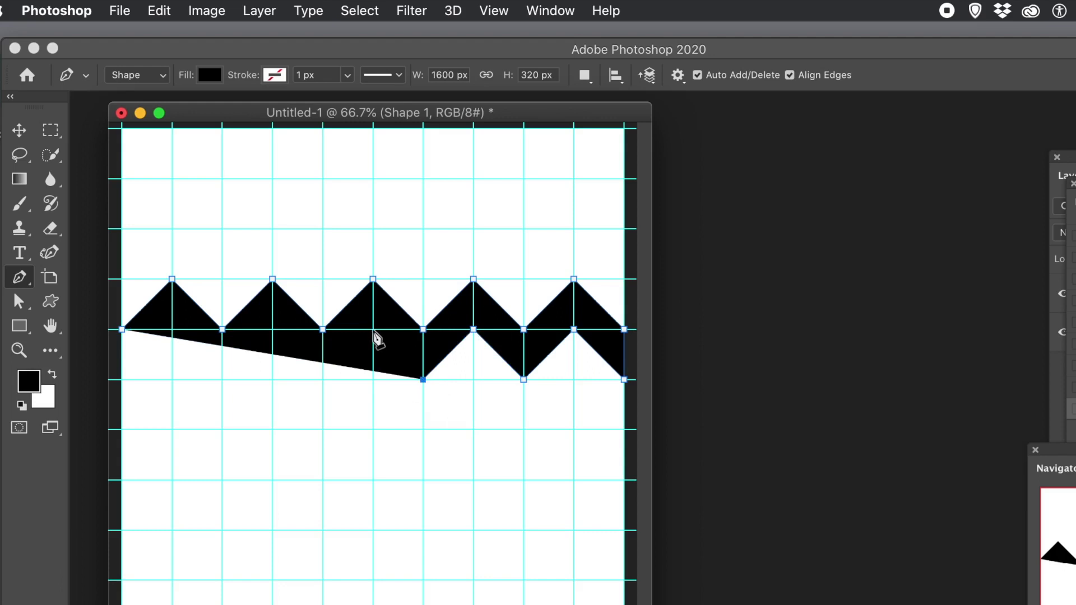
{"action": "left_click", "coordinate": [373, 330]}
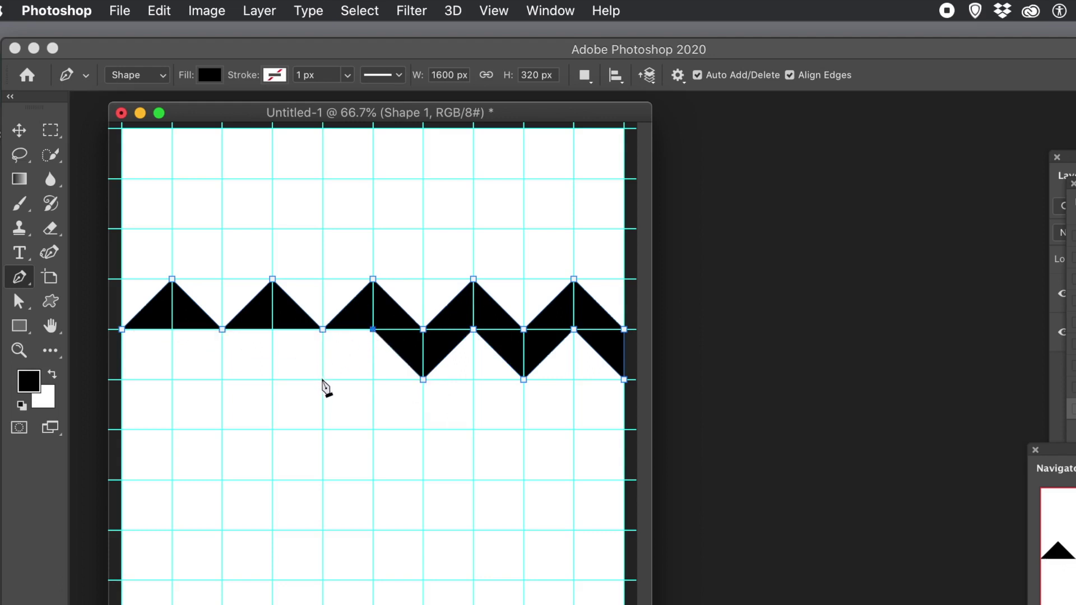
{"action": "left_click", "coordinate": [323, 380]}
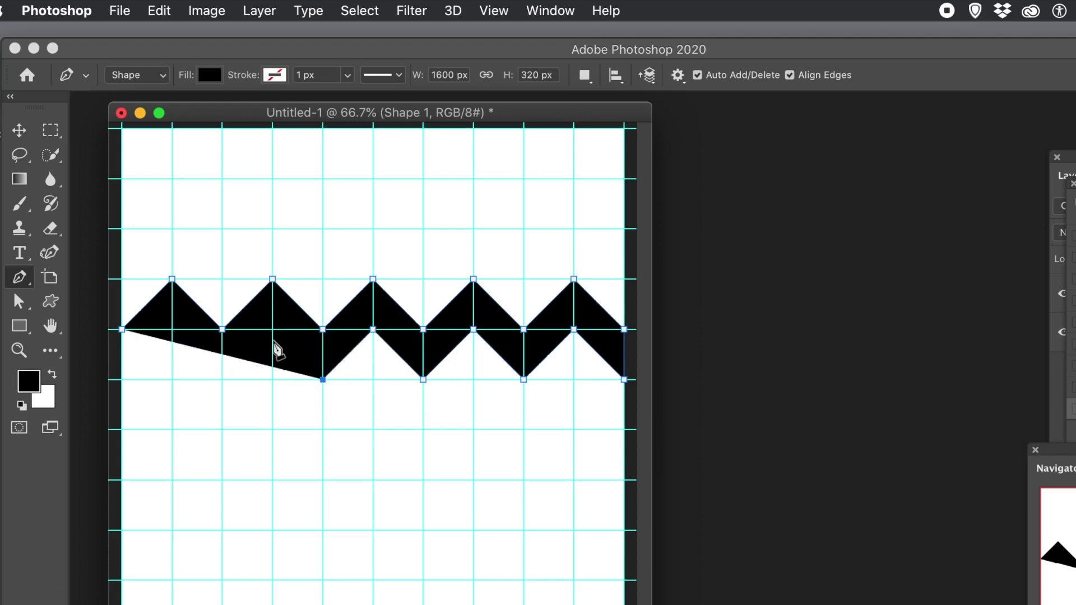
{"action": "left_click", "coordinate": [273, 330]}
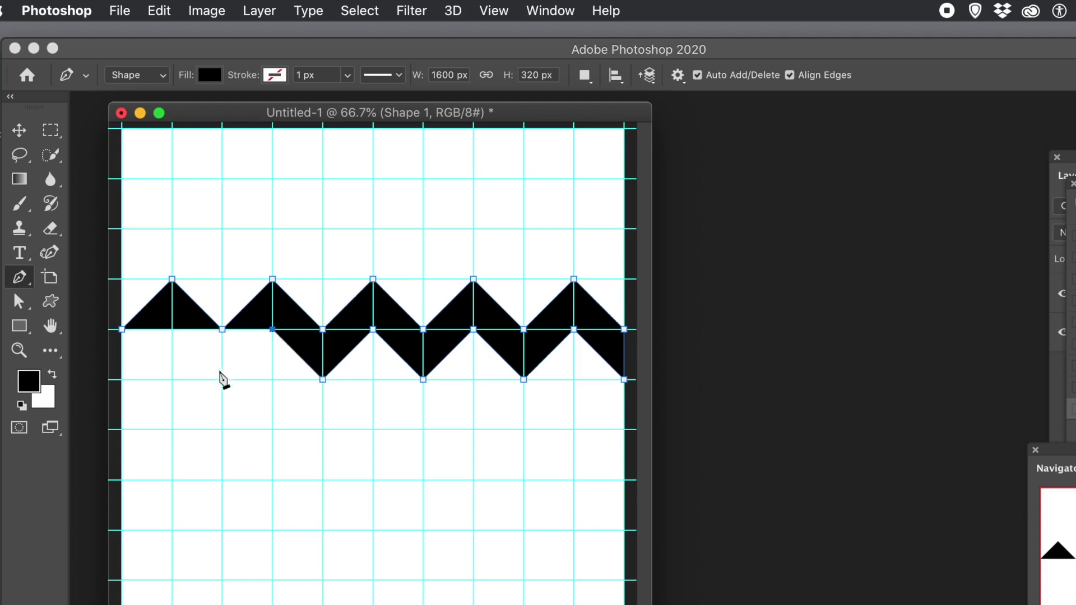
{"action": "left_click", "coordinate": [222, 380]}
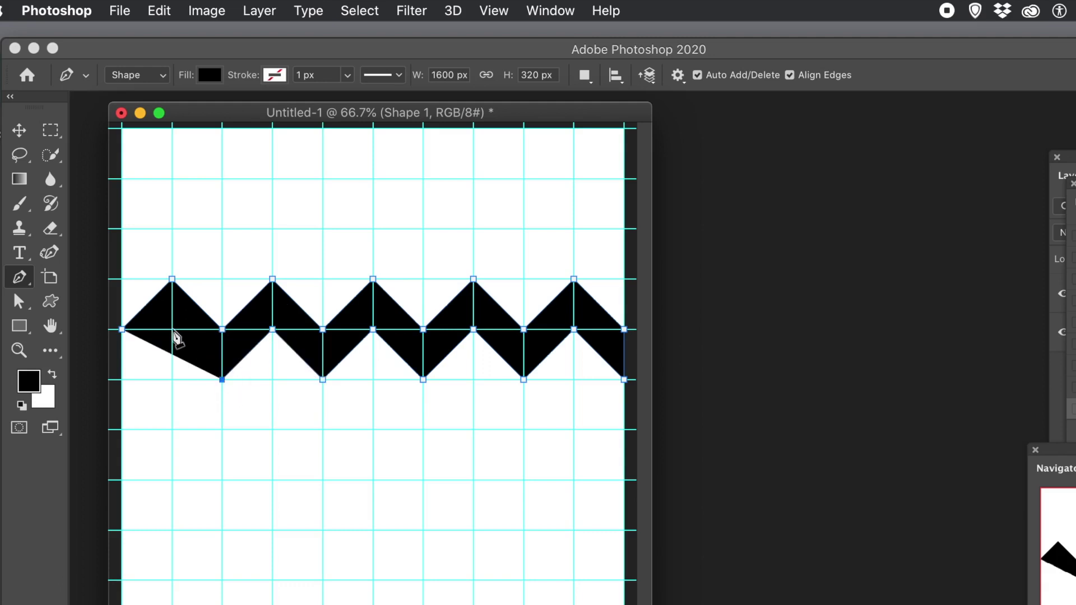
{"action": "left_click", "coordinate": [172, 330]}
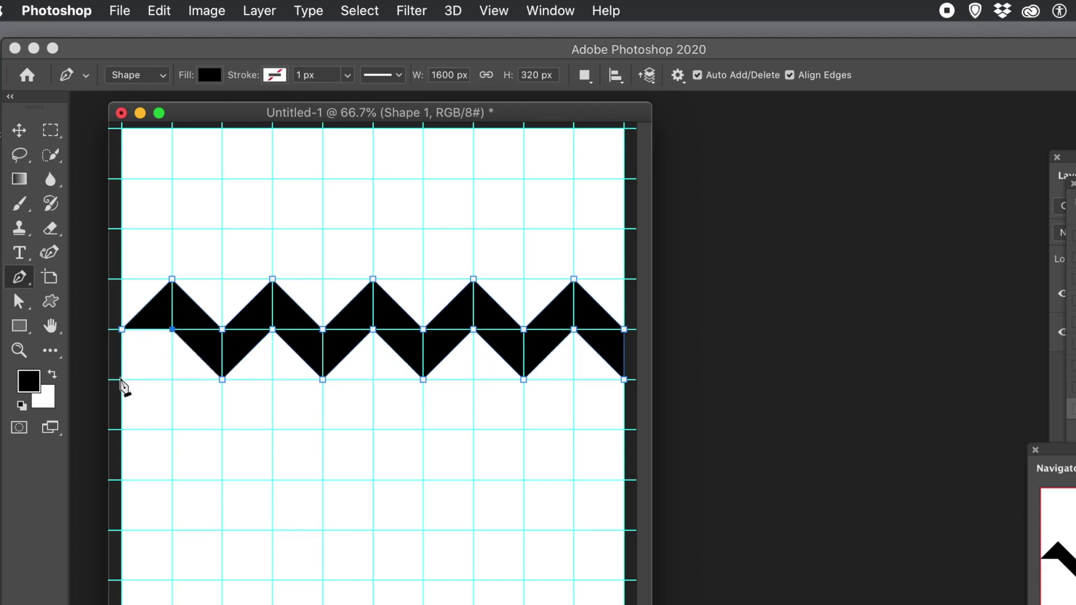
{"action": "left_click", "coordinate": [121, 380]}
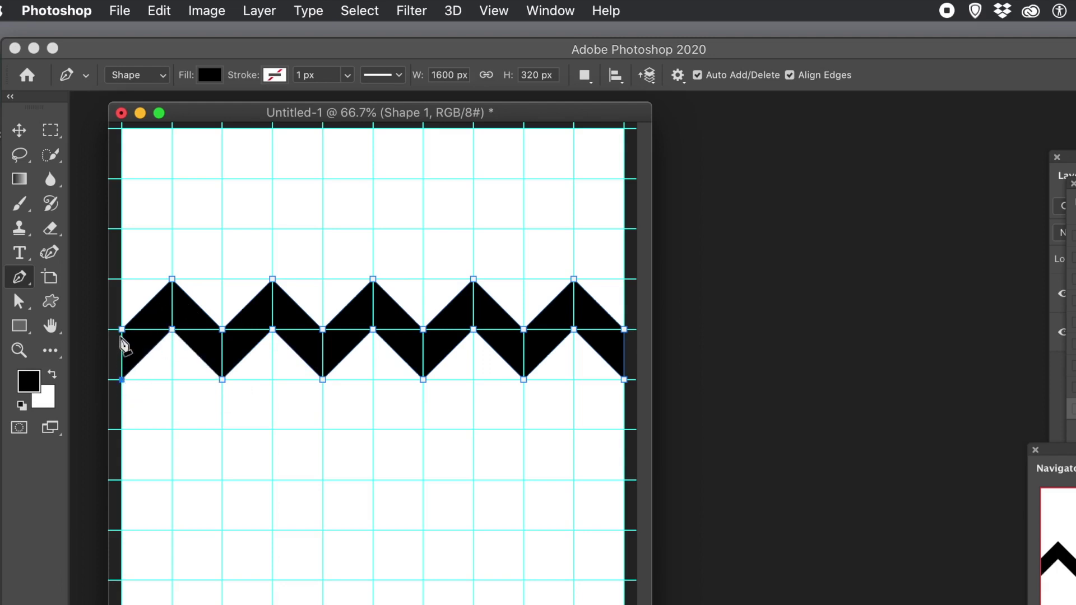
{"action": "left_click", "coordinate": [122, 330]}
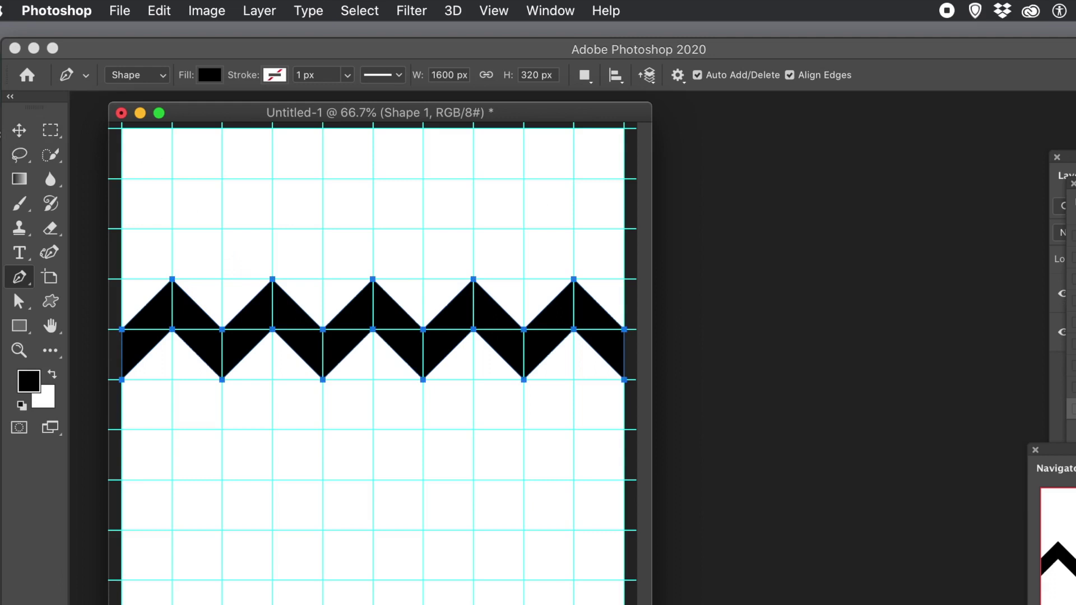
Expand the Layers panel as a floating panel showing Shape 1 above Background
{"action": "left_click", "coordinate": [1067, 164]}
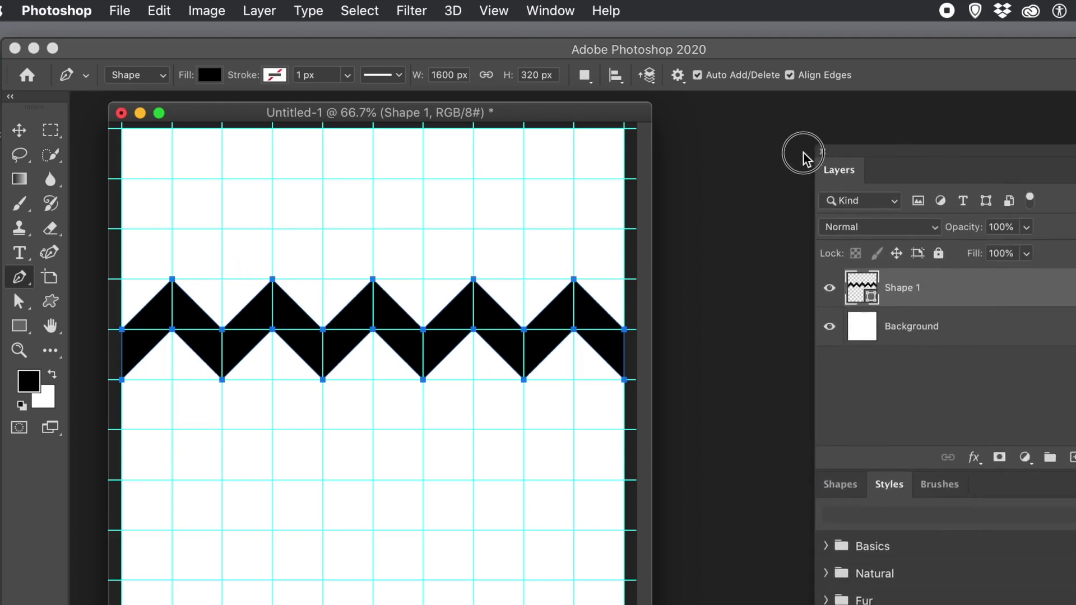
{"action": "left_click_drag", "start_coordinate": [802, 153], "coordinate": [630, 158]}
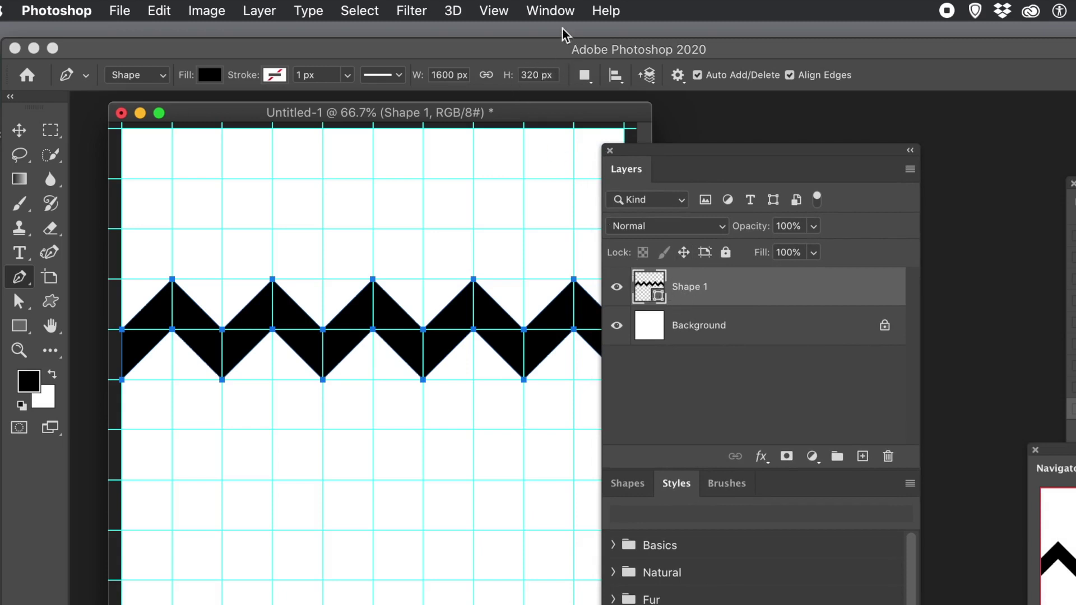
{"action": "left_click", "coordinate": [550, 11]}
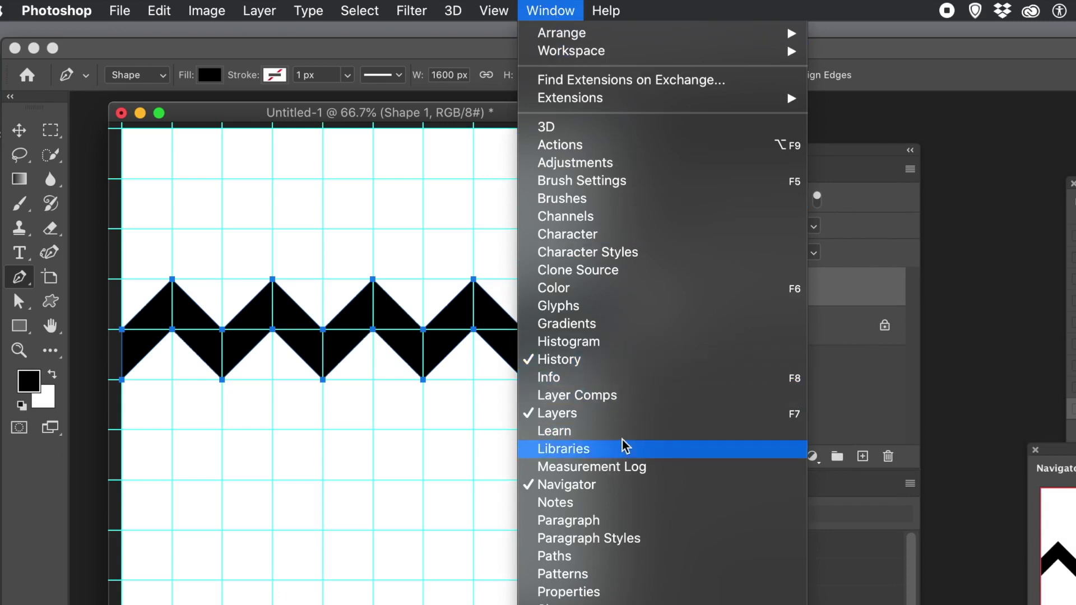
{"action": "left_click", "coordinate": [863, 162]}
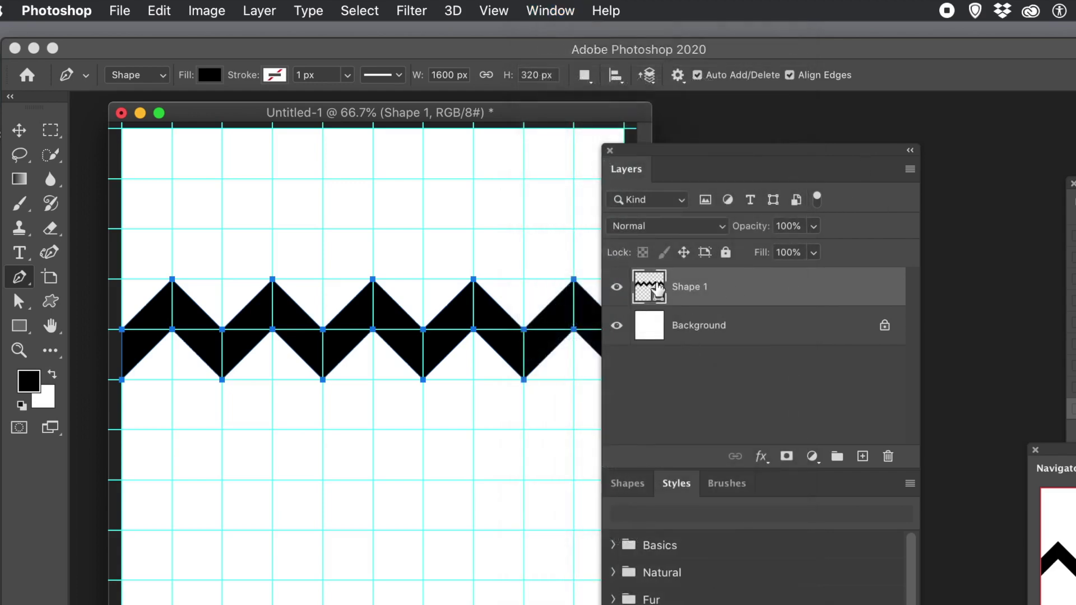
Change the Shape 1 zigzag's fill colour to red
{"action": "double_click", "coordinate": [647, 291]}
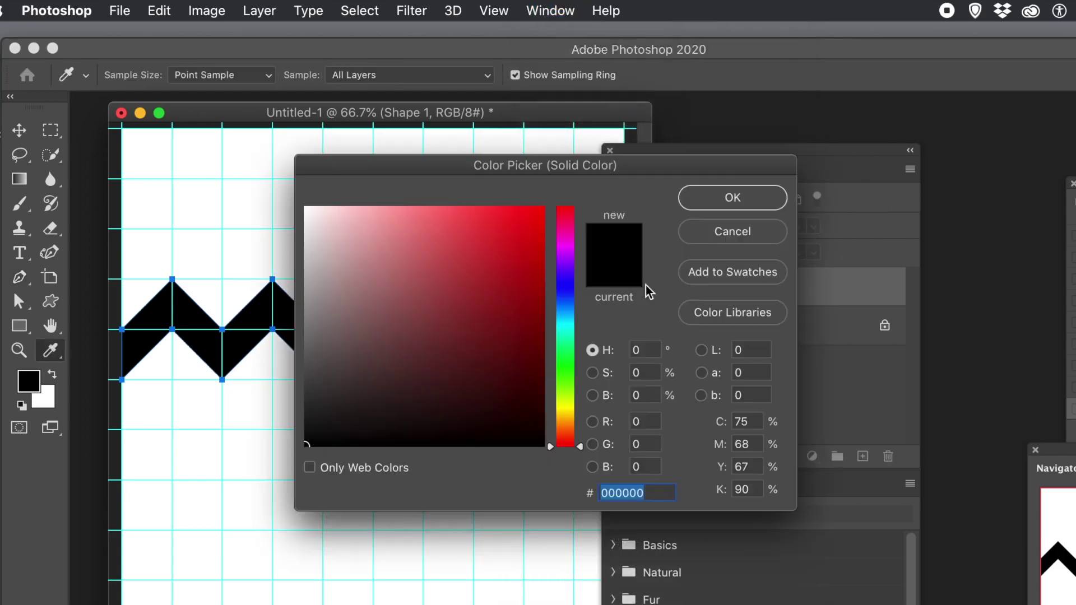
{"action": "mouse_move", "coordinate": [457, 289]}
{"action": "left_mouse_down"}
{"action": "mouse_move", "coordinate": [497, 231]}
{"action": "mouse_move", "coordinate": [539, 222]}
{"action": "left_mouse_up"}
{"action": "left_click", "coordinate": [725, 202]}
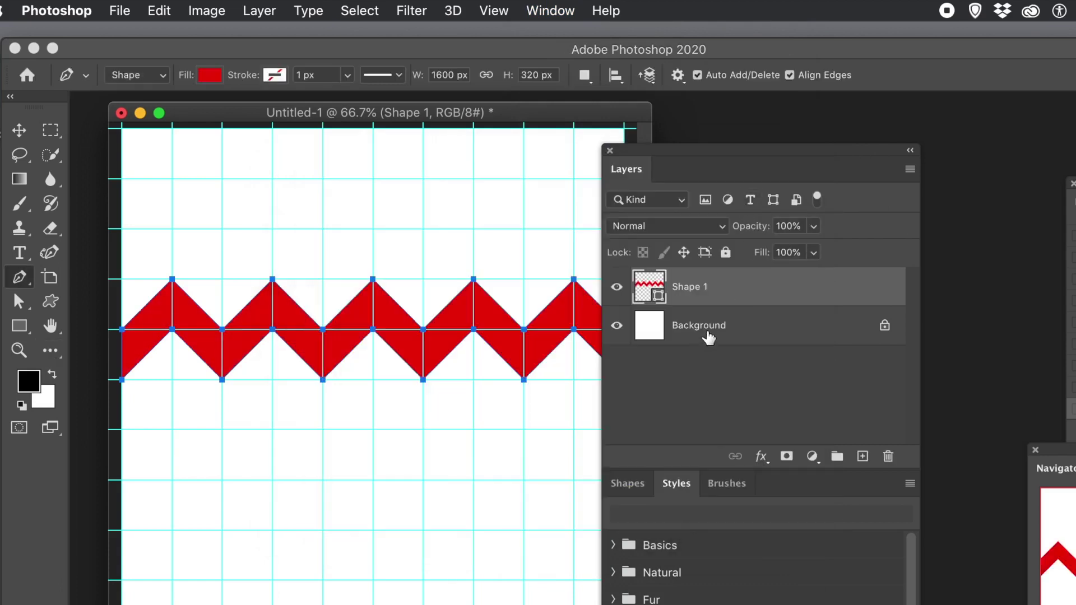
Delete the Background layer so the canvas becomes transparent
{"action": "left_click", "coordinate": [707, 330]}
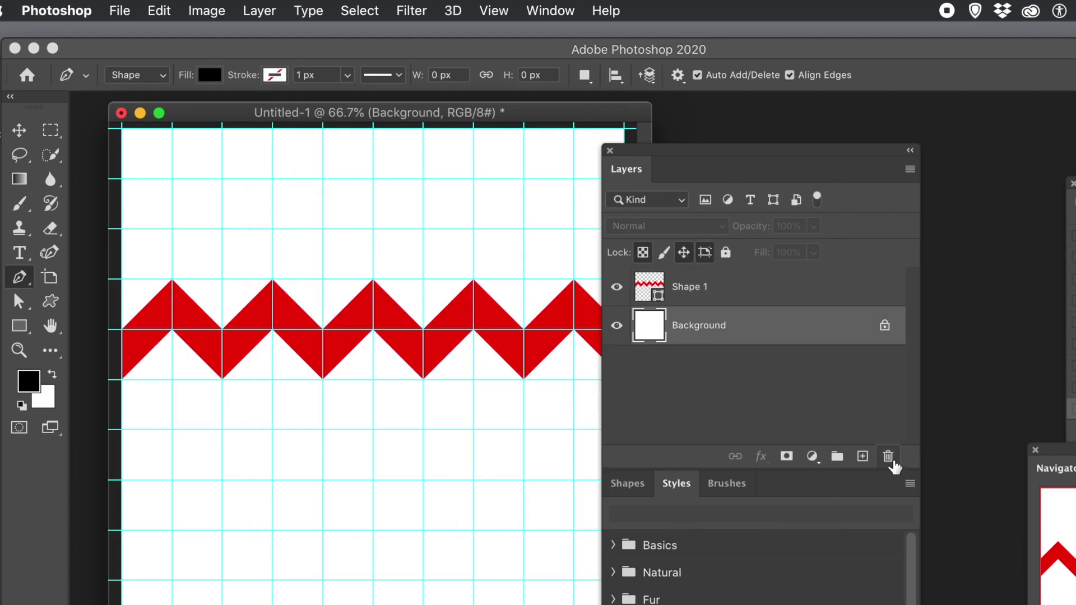
{"action": "left_click", "coordinate": [888, 458]}
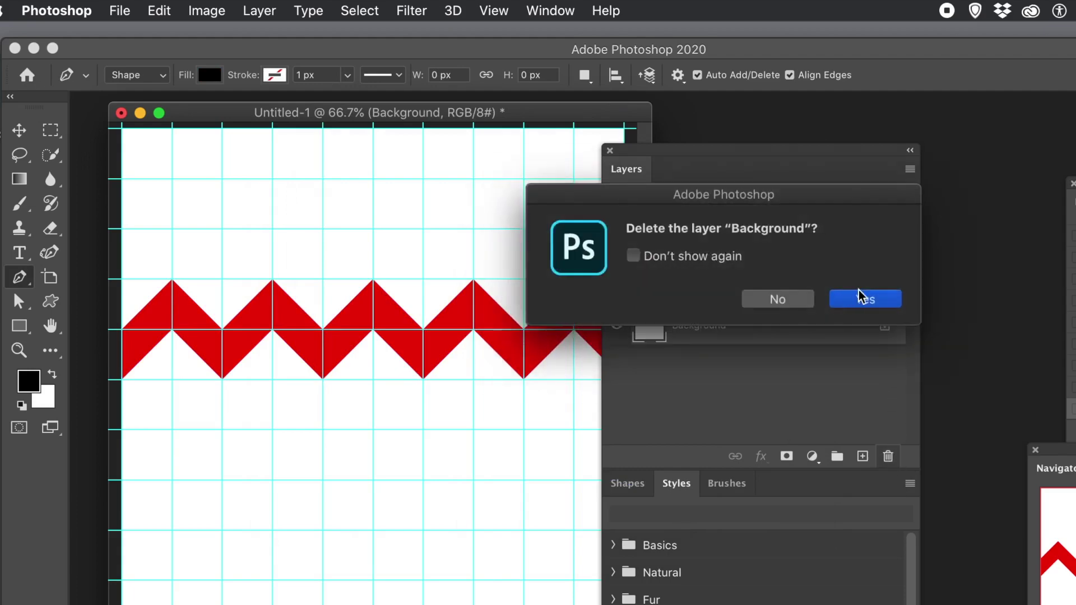
{"action": "left_click", "coordinate": [890, 299]}
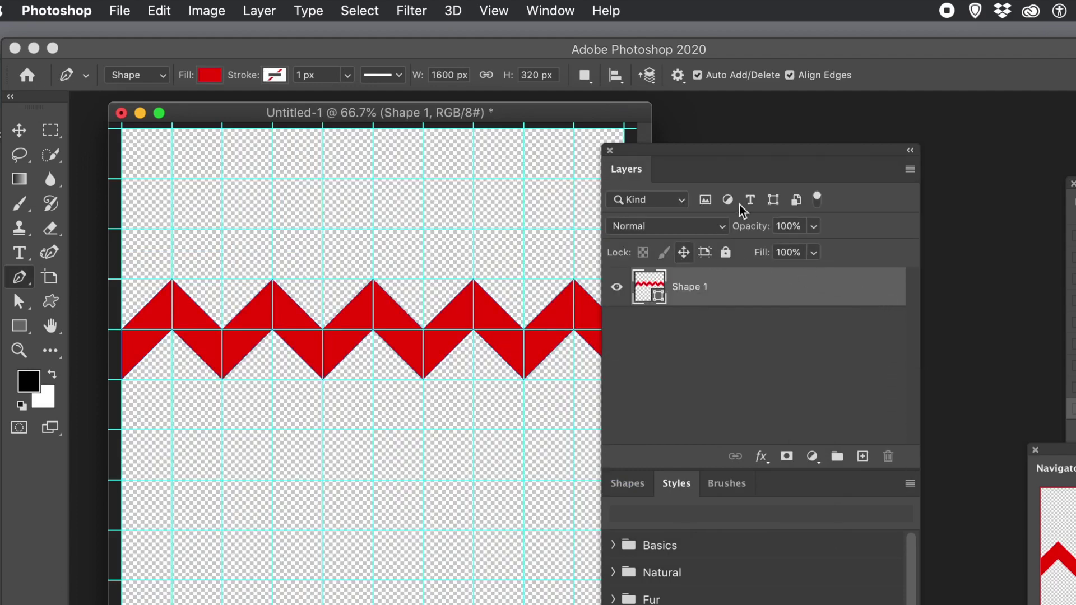
{"action": "left_click_drag", "start_coordinate": [678, 152], "coordinate": [728, 151]}
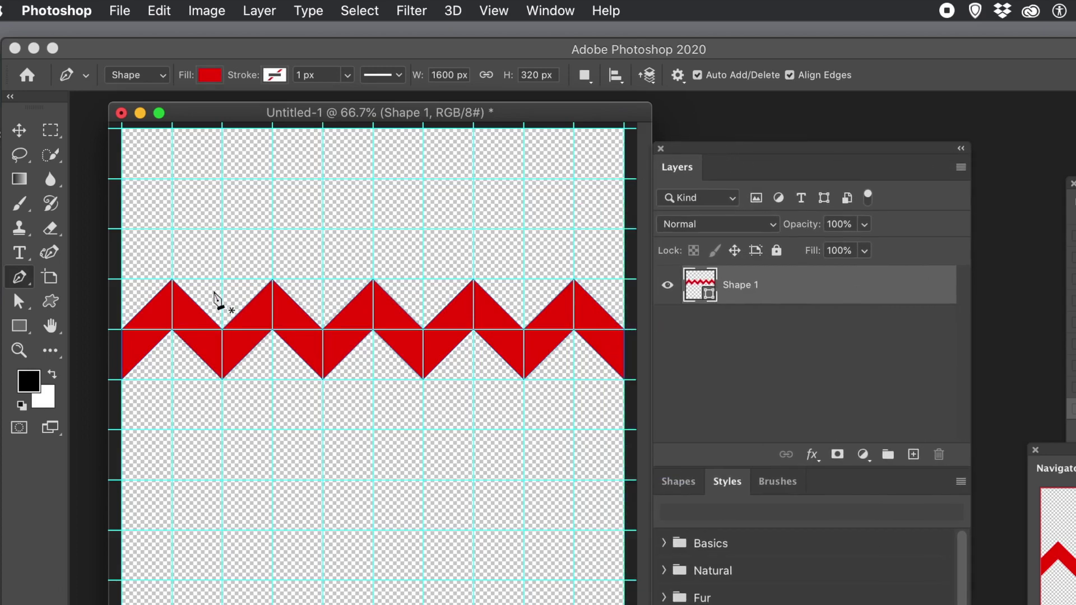
{"action": "left_click", "coordinate": [51, 130]}
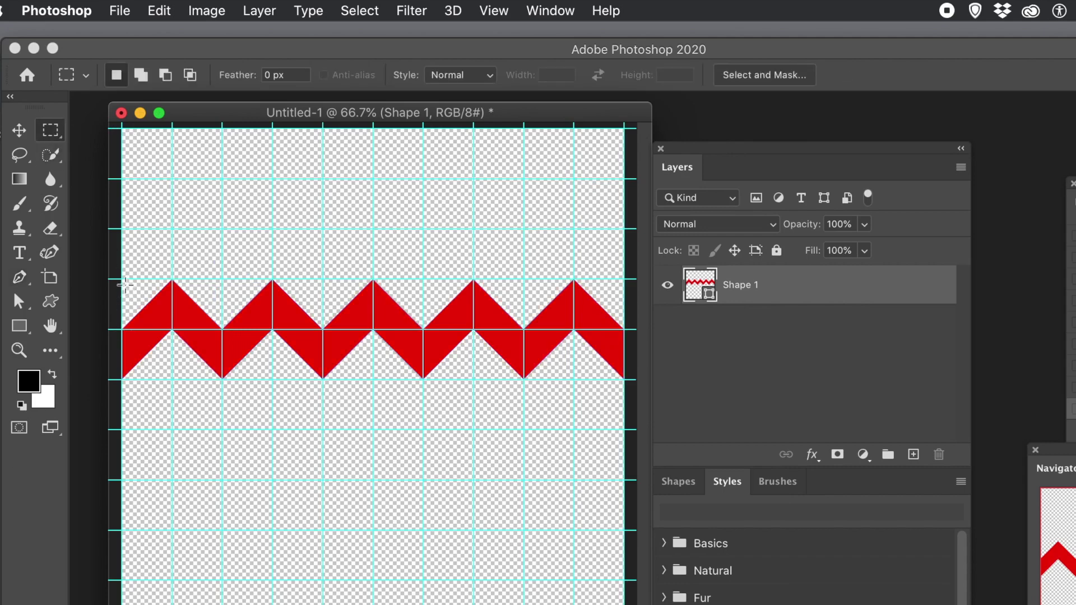
Select the 1512 × 320 px zigzag band and define it as 'Pattern 14'
{"action": "left_click_drag", "start_coordinate": [121, 279], "coordinate": [624, 380]}
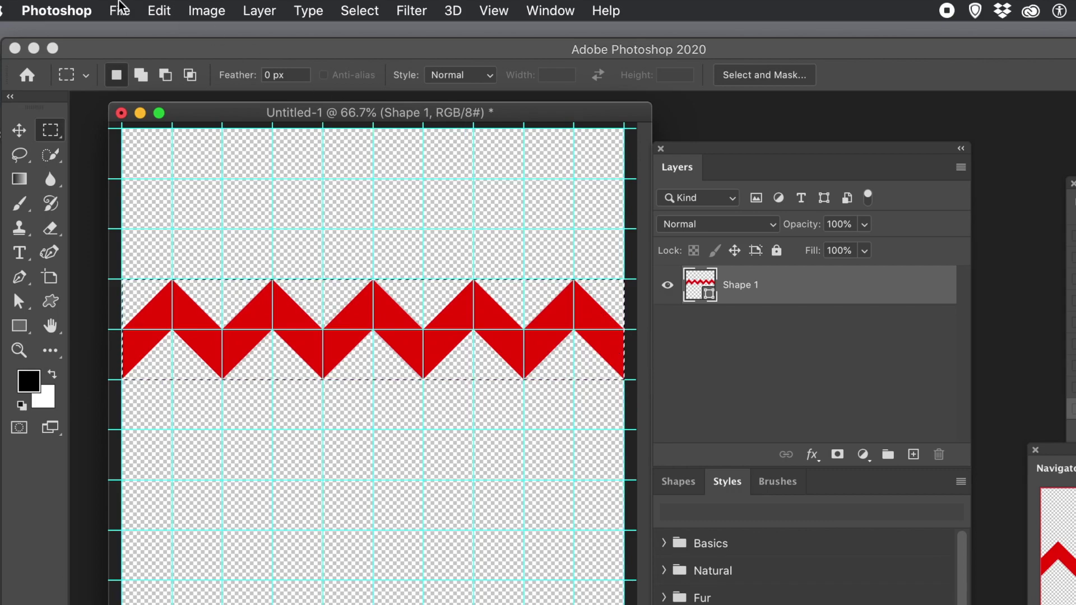
{"action": "left_click", "coordinate": [165, 12]}
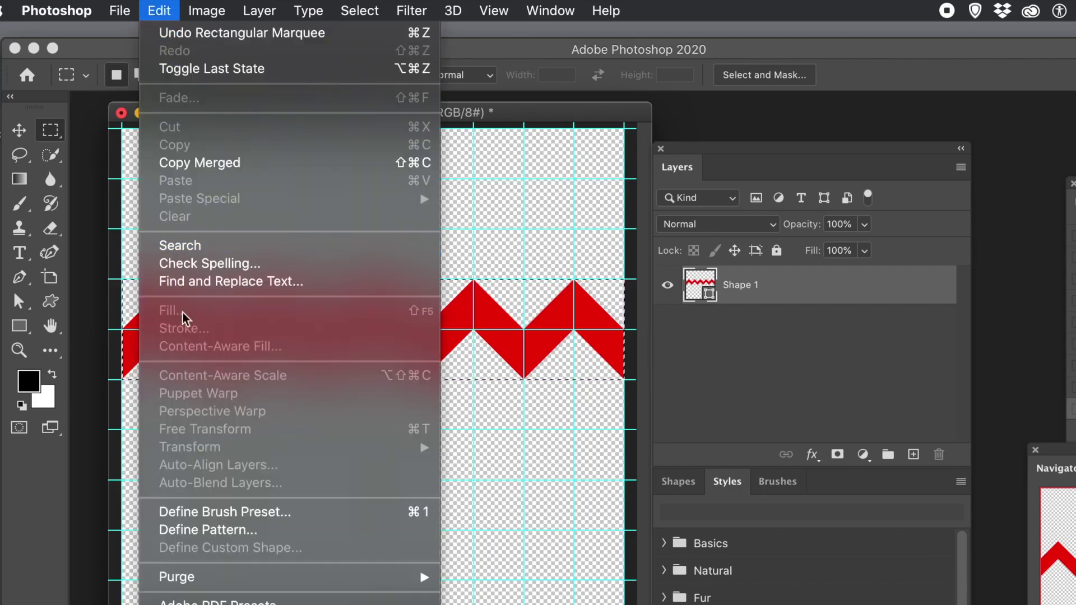
{"action": "left_click", "coordinate": [230, 529]}
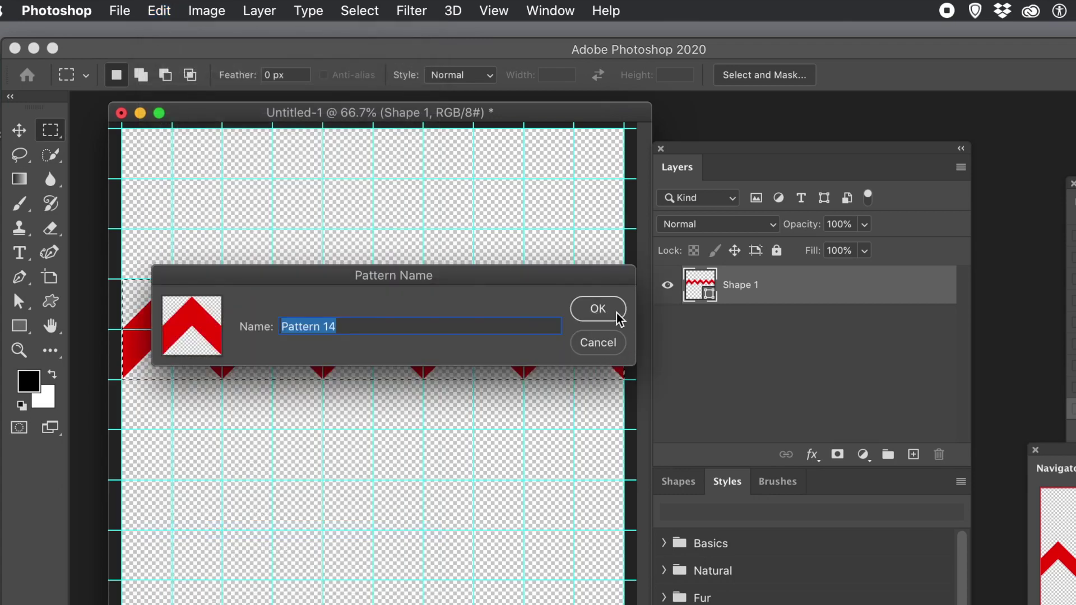
{"action": "left_click", "coordinate": [617, 314]}
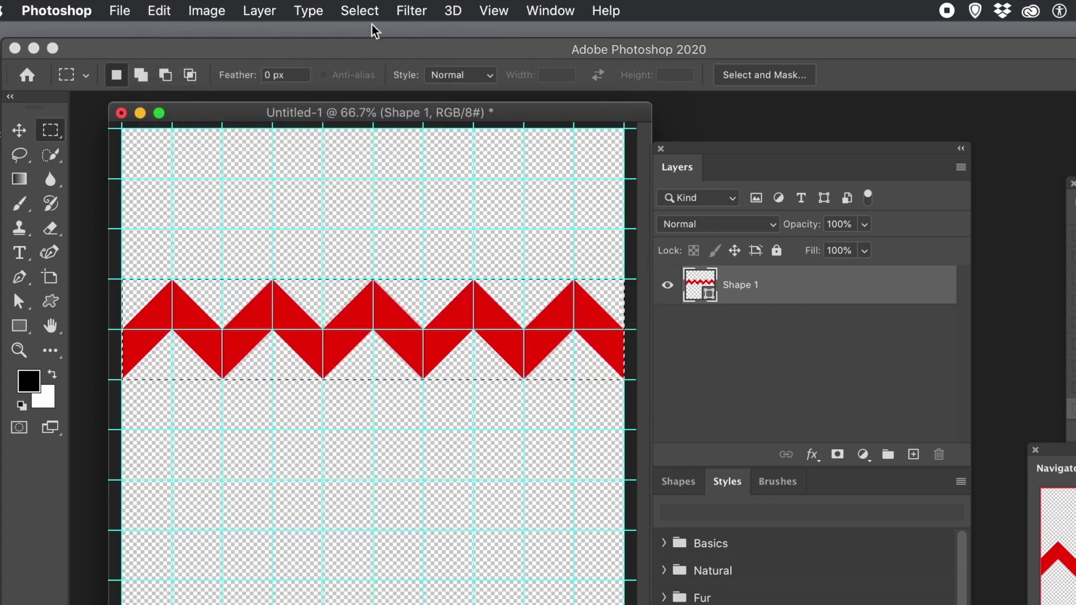
Deselect, then Alt-drag a copy of the zigzag one guide row below the original
{"action": "left_click", "coordinate": [353, 12]}
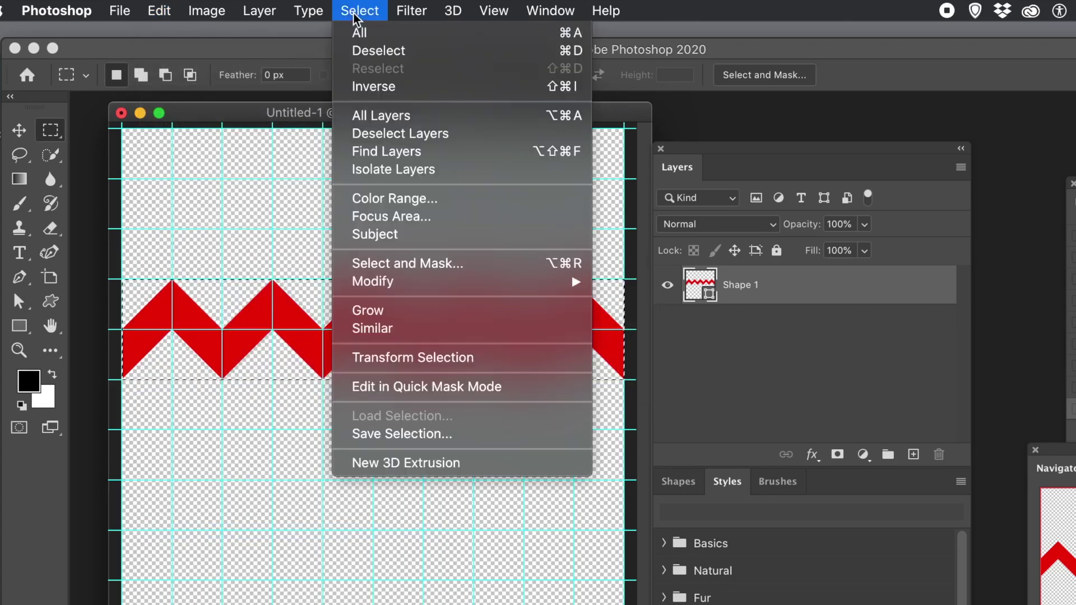
{"action": "left_click", "coordinate": [363, 52]}
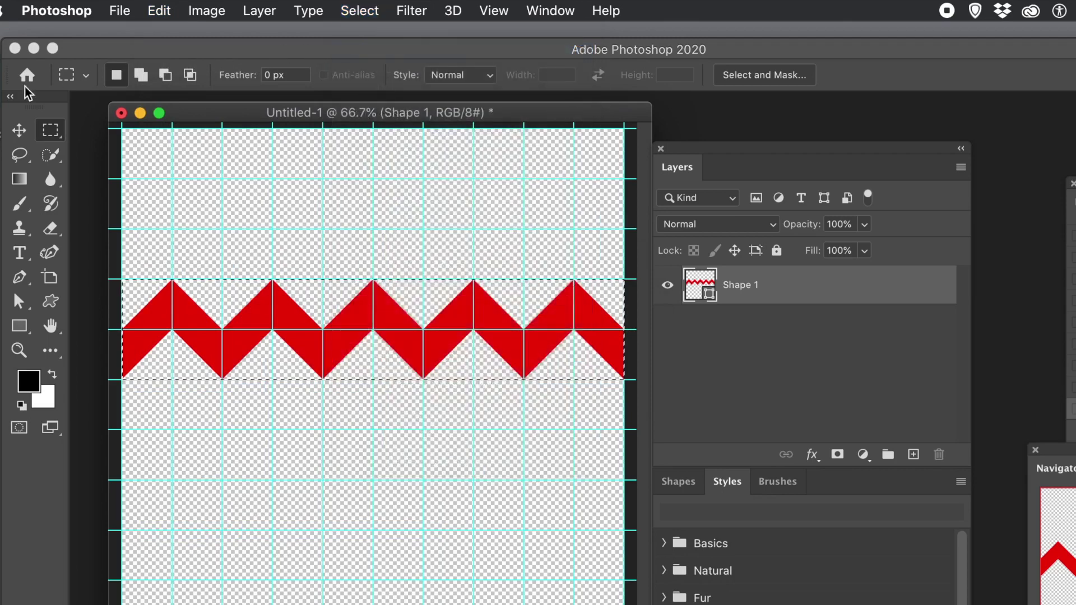
{"action": "left_click", "coordinate": [17, 132]}
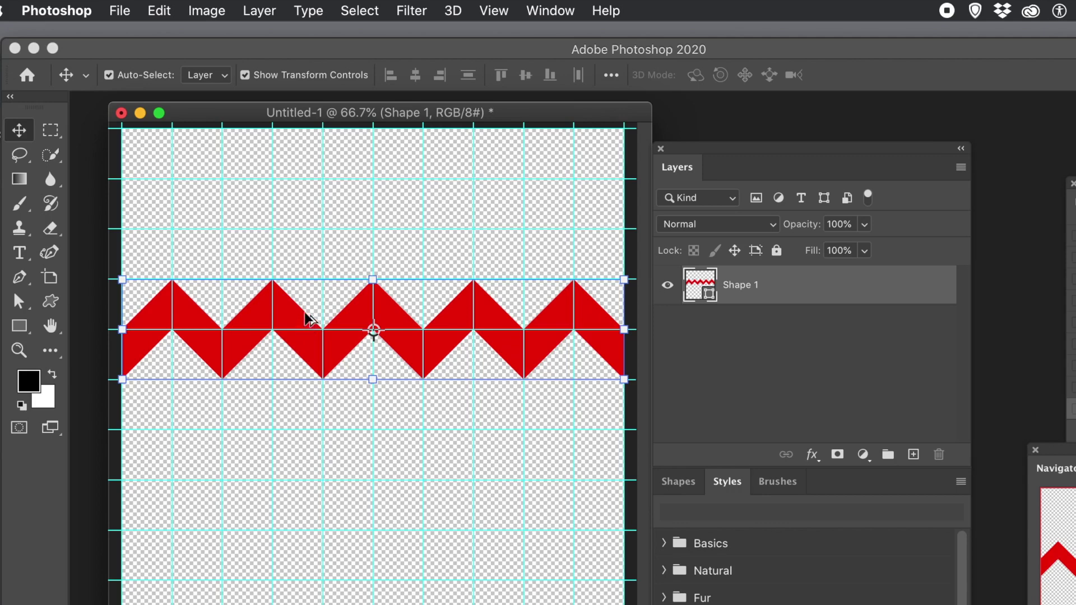
{"action": "left_click_drag", "start_coordinate": [295, 314], "coordinate": [290, 365]}
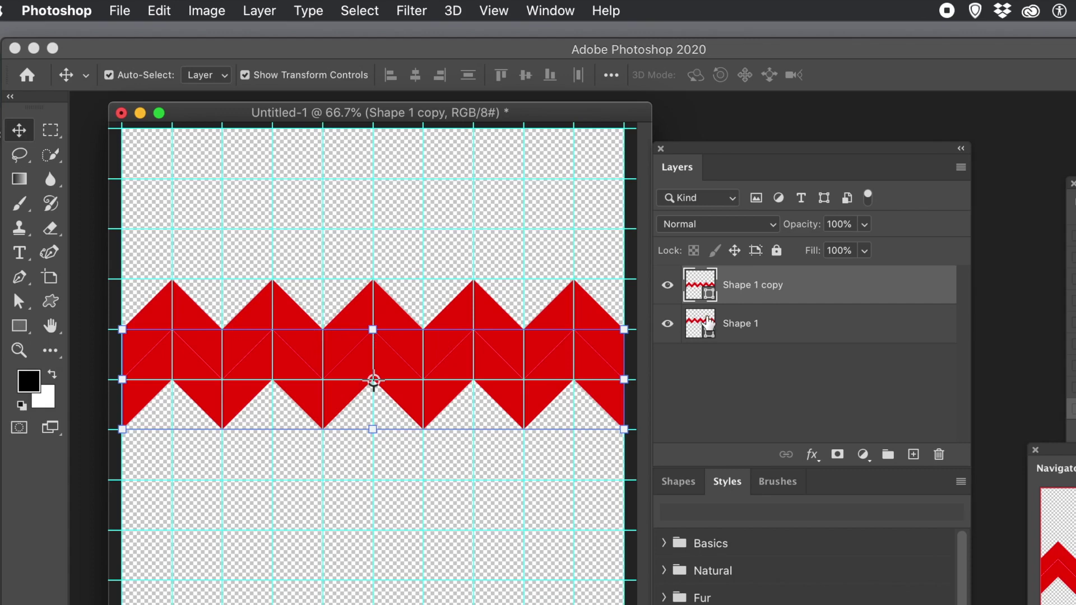
Change the Shape 1 copy's fill colour to green
{"action": "double_click", "coordinate": [697, 292]}
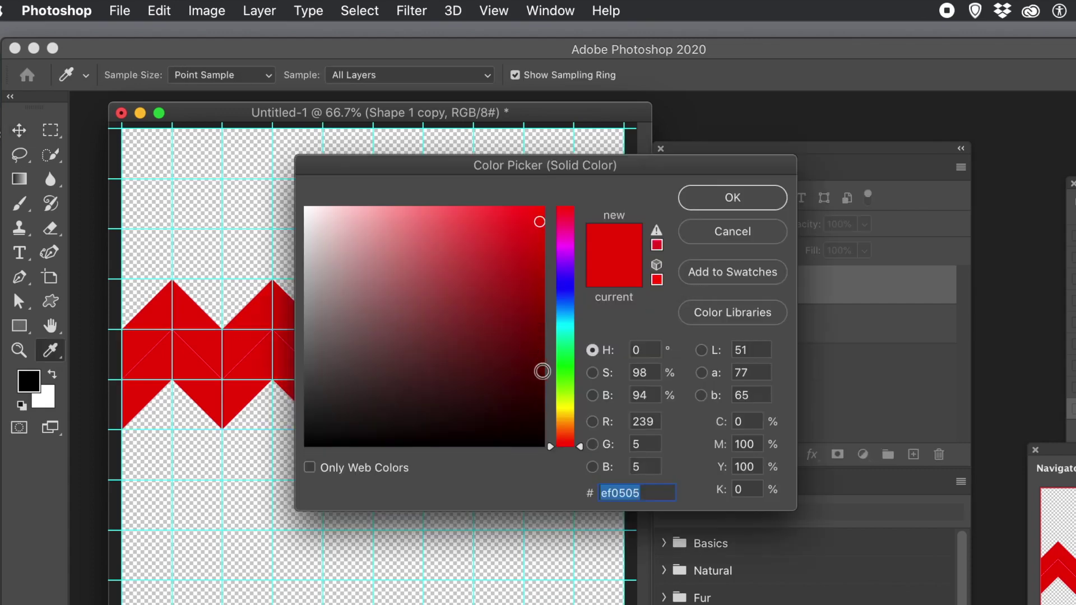
{"action": "left_click", "coordinate": [571, 374]}
{"action": "left_click_drag", "start_coordinate": [571, 374], "coordinate": [572, 371]}
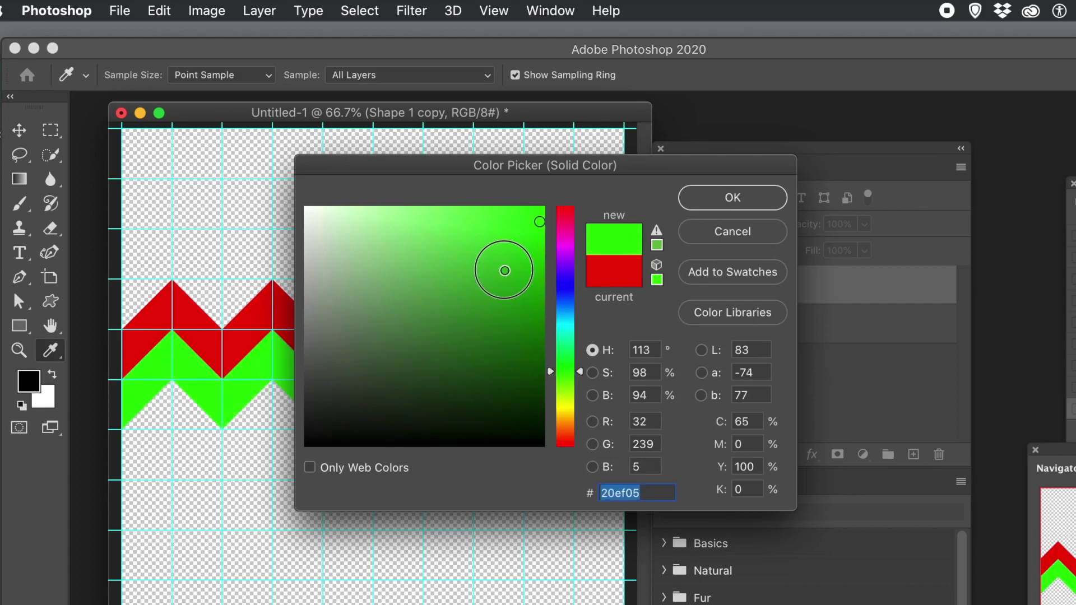
{"action": "mouse_move", "coordinate": [505, 271]}
{"action": "left_mouse_down"}
{"action": "mouse_move", "coordinate": [528, 233]}
{"action": "mouse_move", "coordinate": [579, 224]}
{"action": "left_mouse_up"}
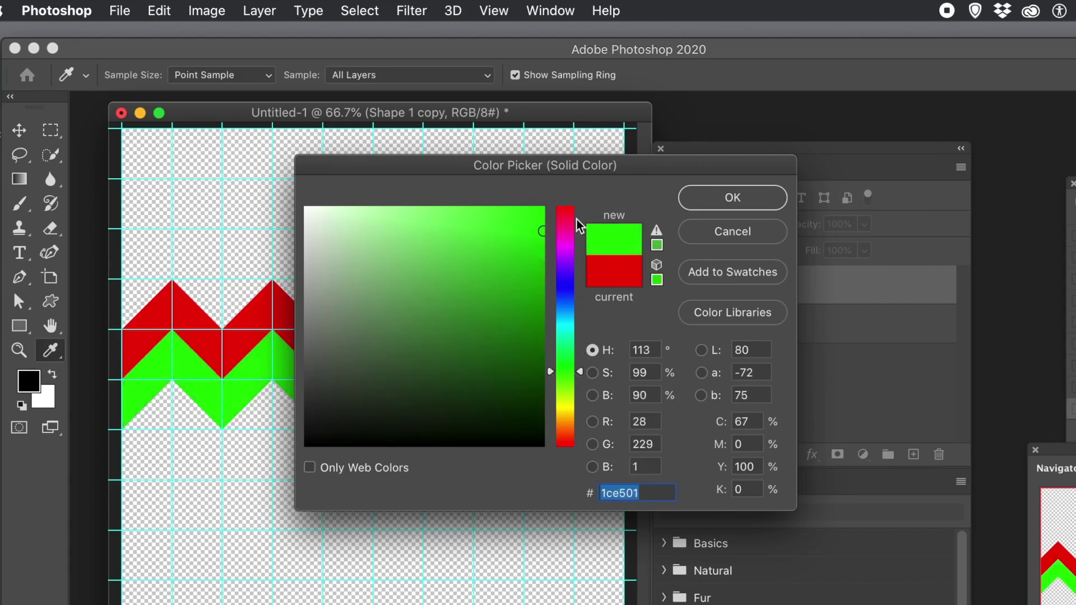
{"action": "left_click", "coordinate": [723, 200]}
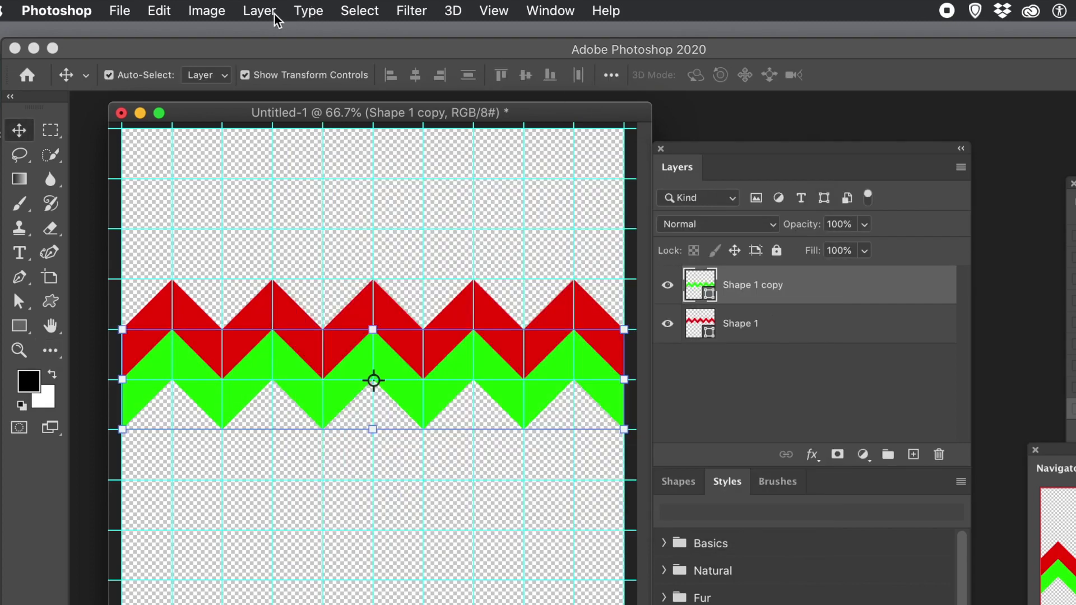
{"action": "left_click", "coordinate": [273, 12]}
{"action": "mouse_move", "coordinate": [274, 201]}
{"action": "left_click", "coordinate": [263, 11]}
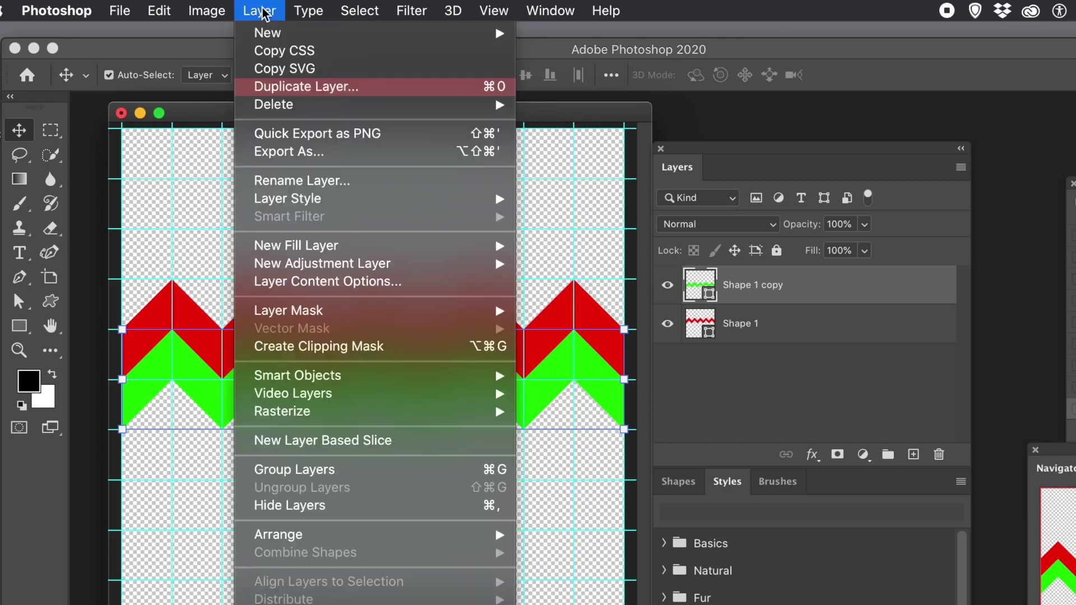
{"action": "mouse_move", "coordinate": [309, 202]}
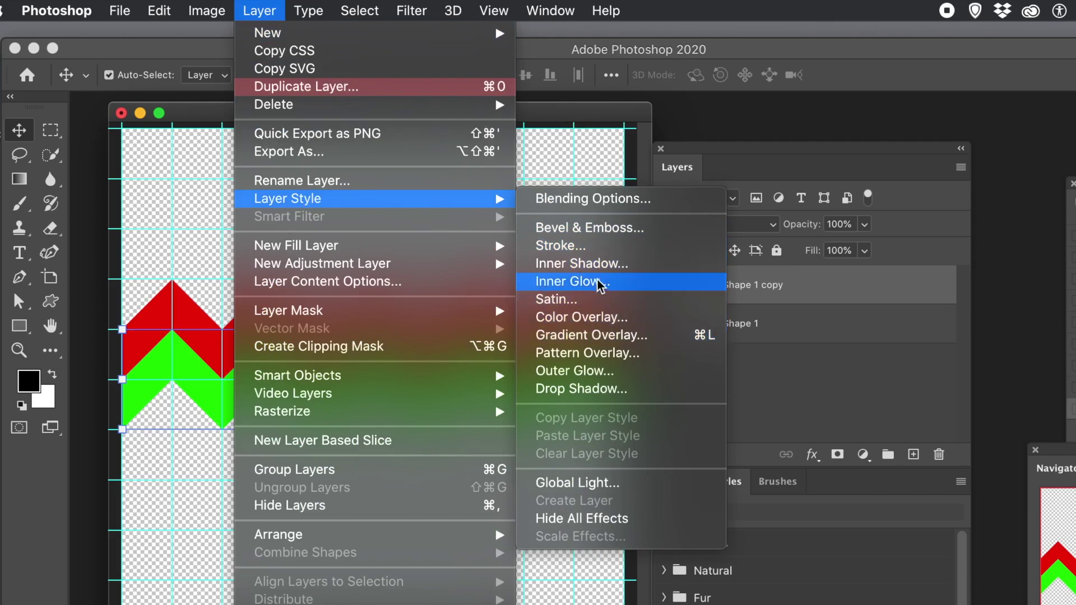
{"action": "left_click", "coordinate": [840, 75]}
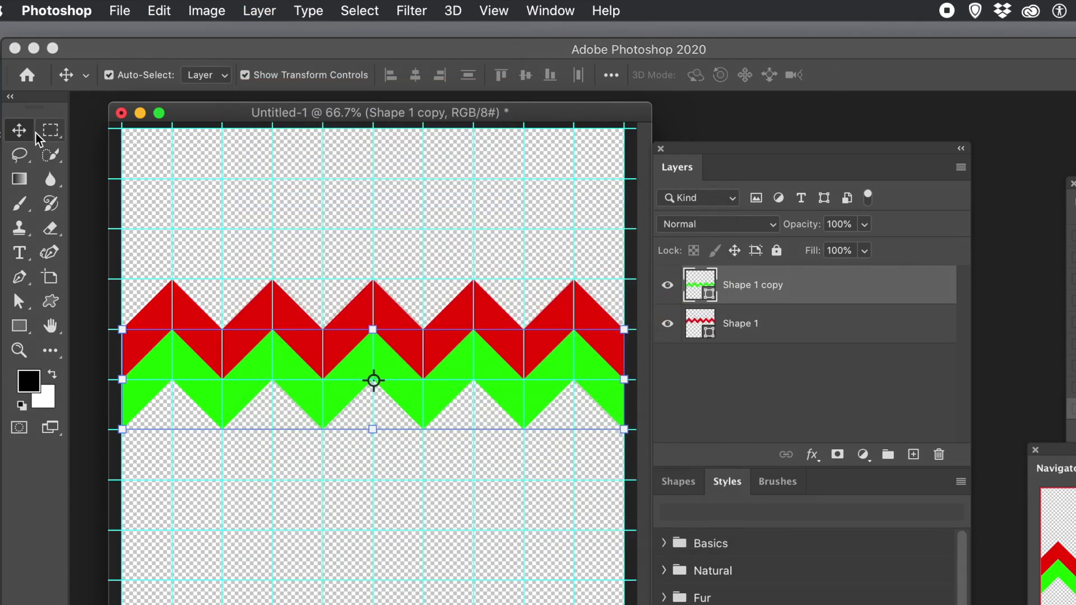
{"action": "left_click", "coordinate": [50, 130]}
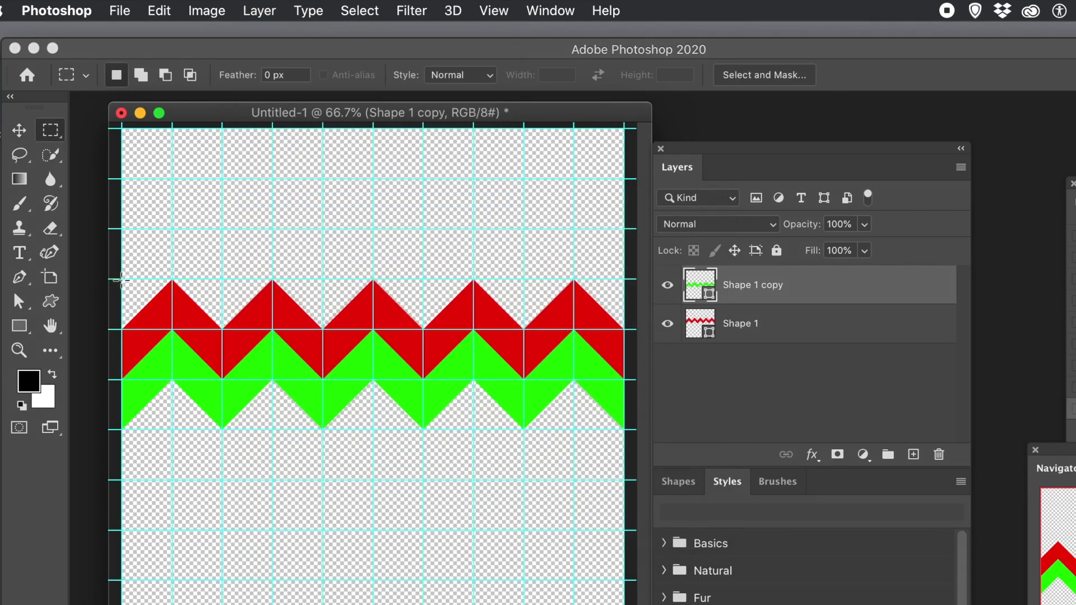
Select the 1600 × 480 px red-and-green band and define it as 'Pattern 15'
{"action": "left_click_drag", "start_coordinate": [120, 279], "coordinate": [628, 428]}
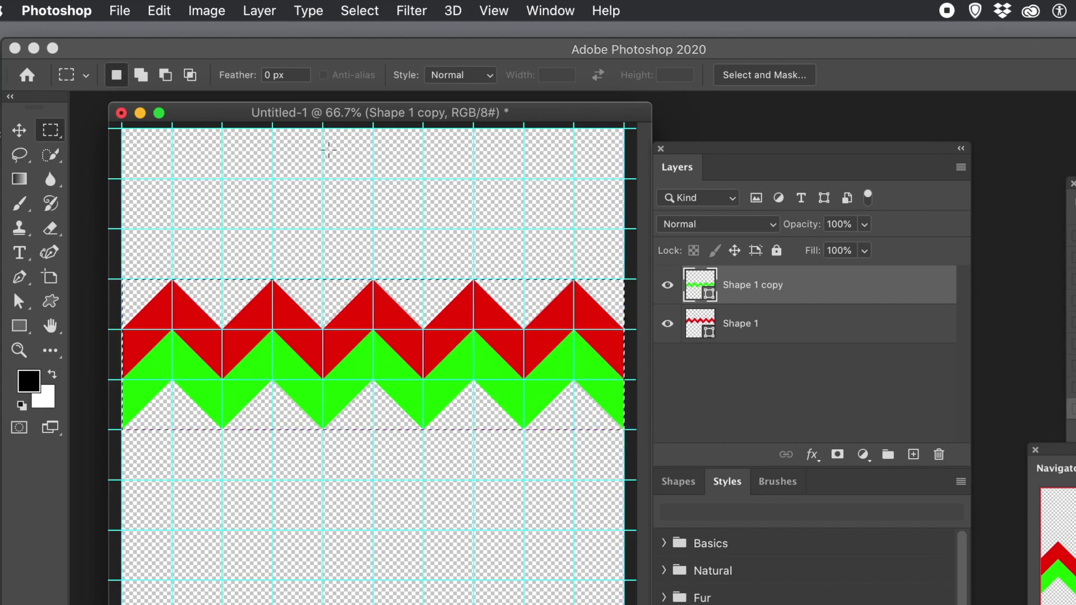
{"action": "left_click", "coordinate": [162, 12]}
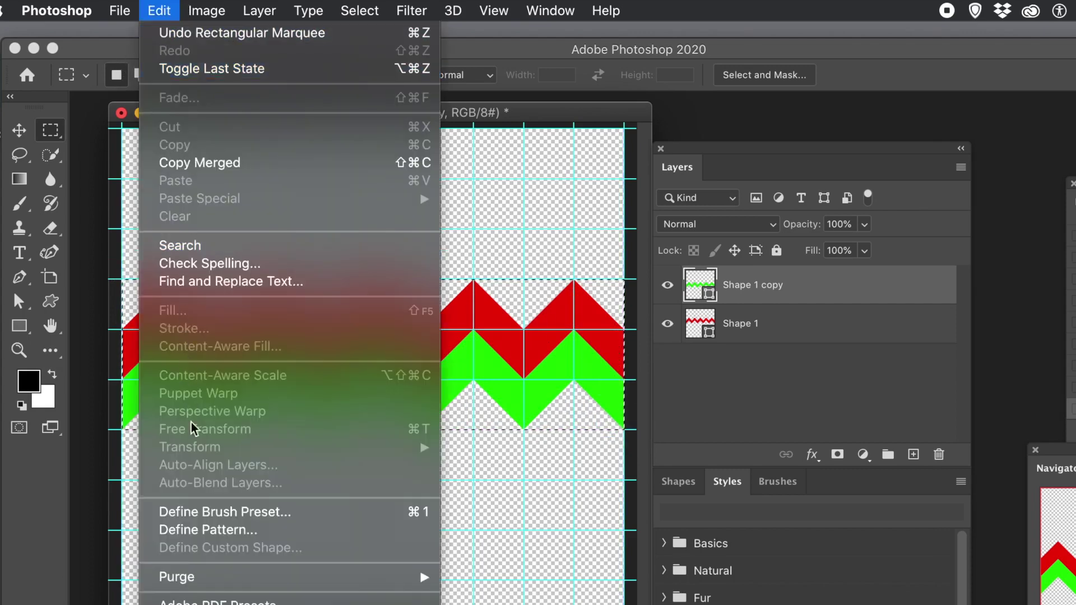
{"action": "left_click", "coordinate": [201, 530]}
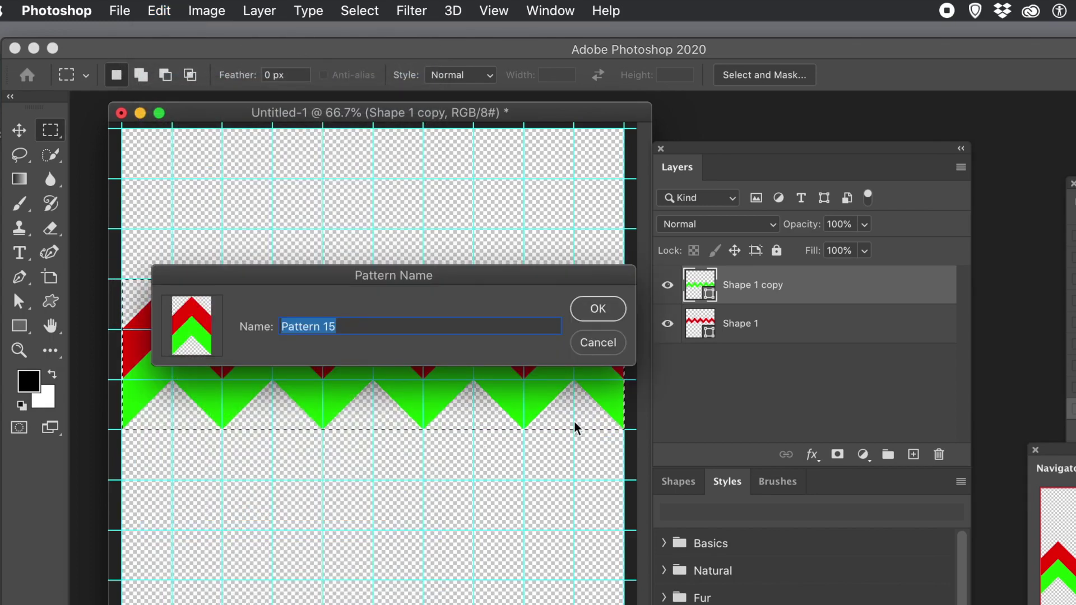
{"action": "left_click", "coordinate": [607, 309]}
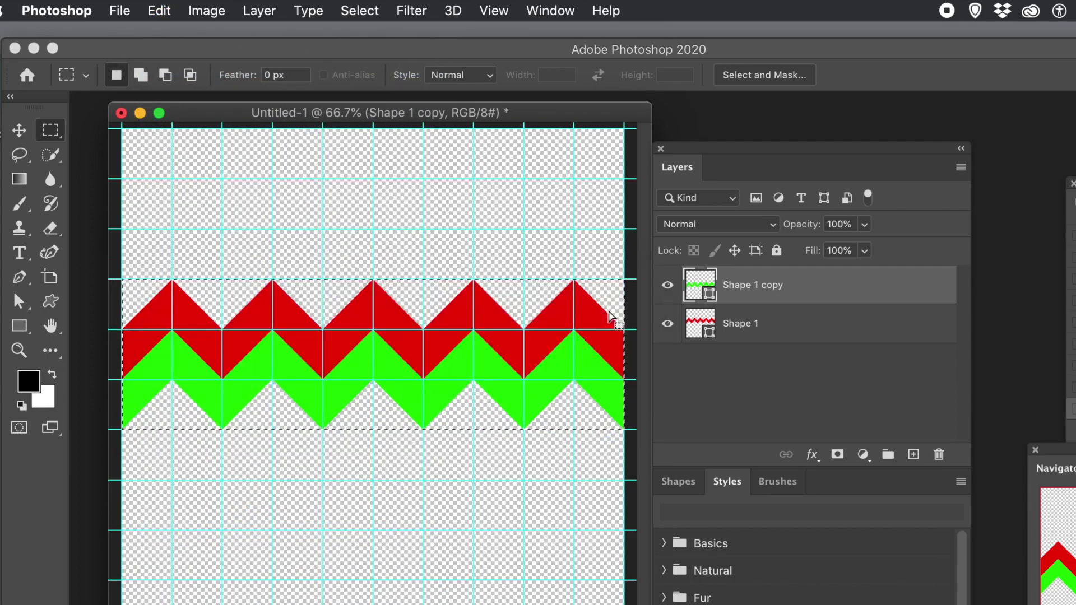
{"action": "left_click", "coordinate": [19, 130]}
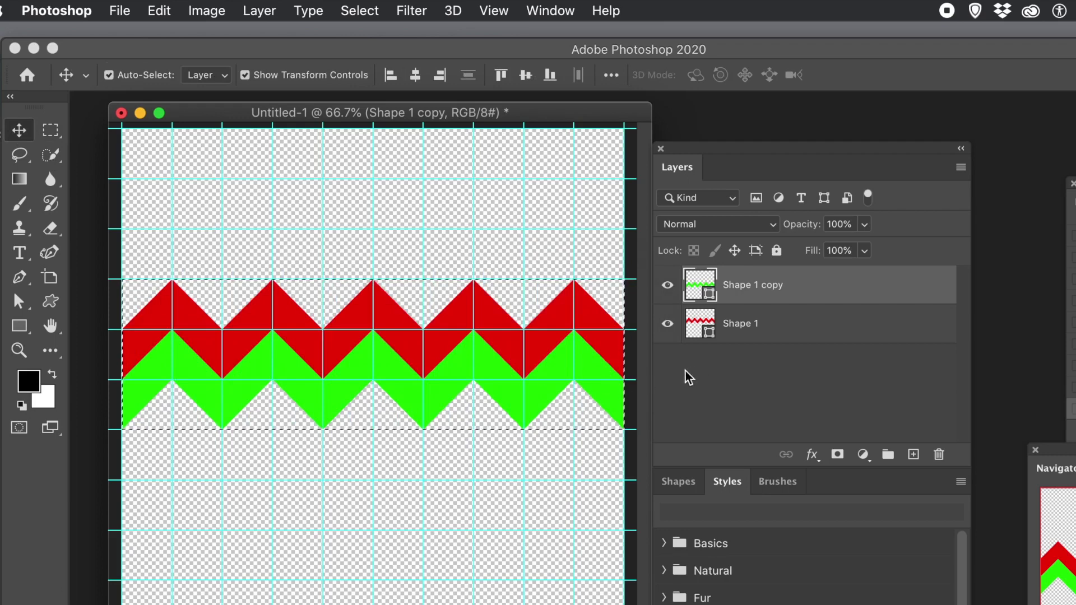
Duplicate both zigzag layers 320 px lower into four alternating stripes, then marquee-select all four
{"action": "left_click", "coordinate": [370, 11]}
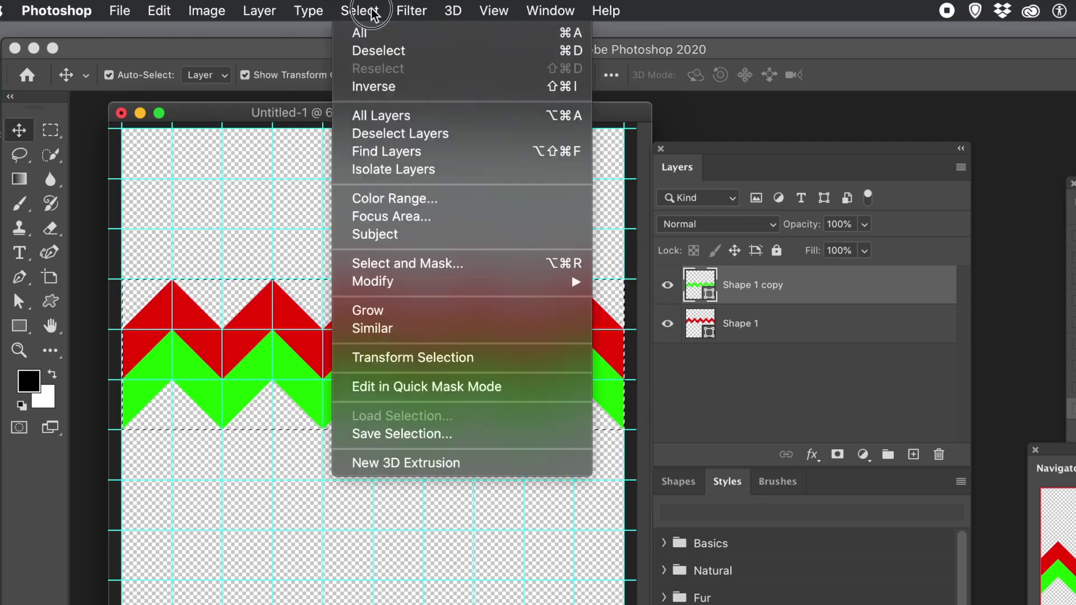
{"action": "left_click", "coordinate": [365, 51]}
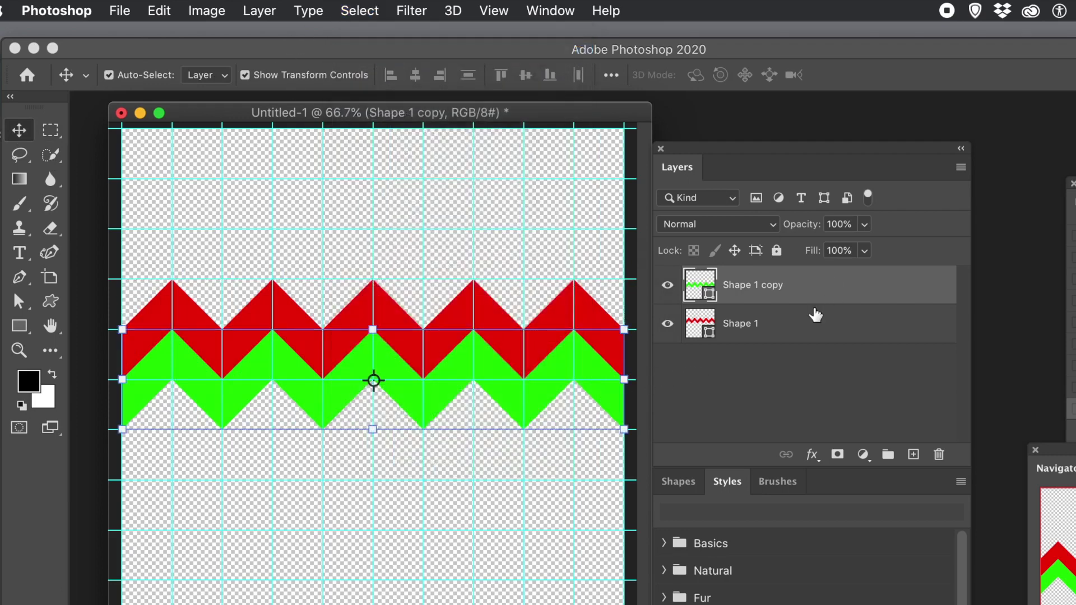
{"action": "left_click", "coordinate": [781, 331], "text": "shift"}
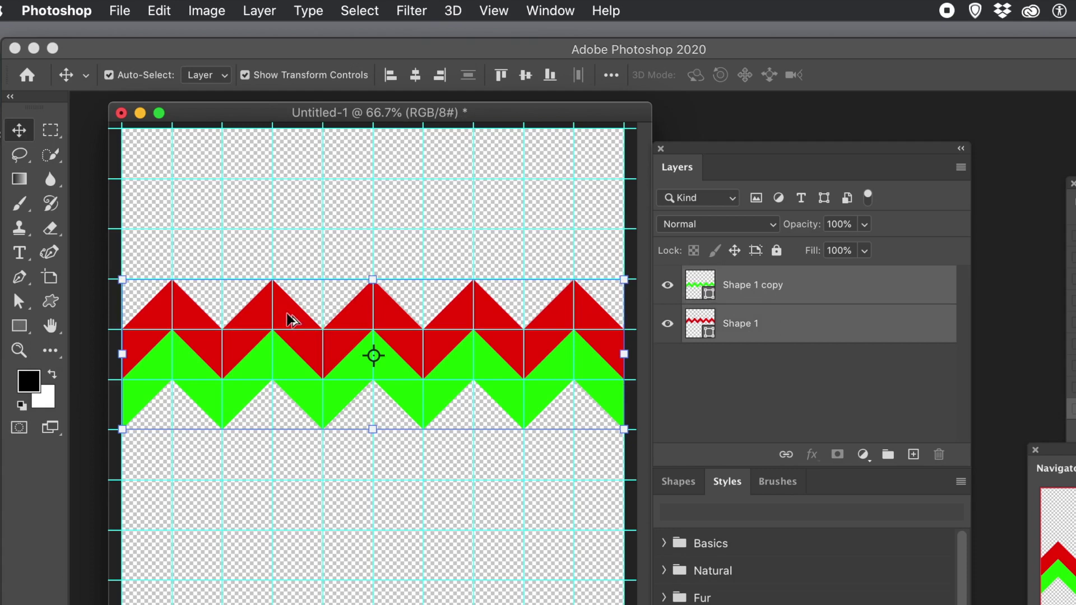
{"action": "left_click_drag", "start_coordinate": [288, 312], "coordinate": [283, 420]}
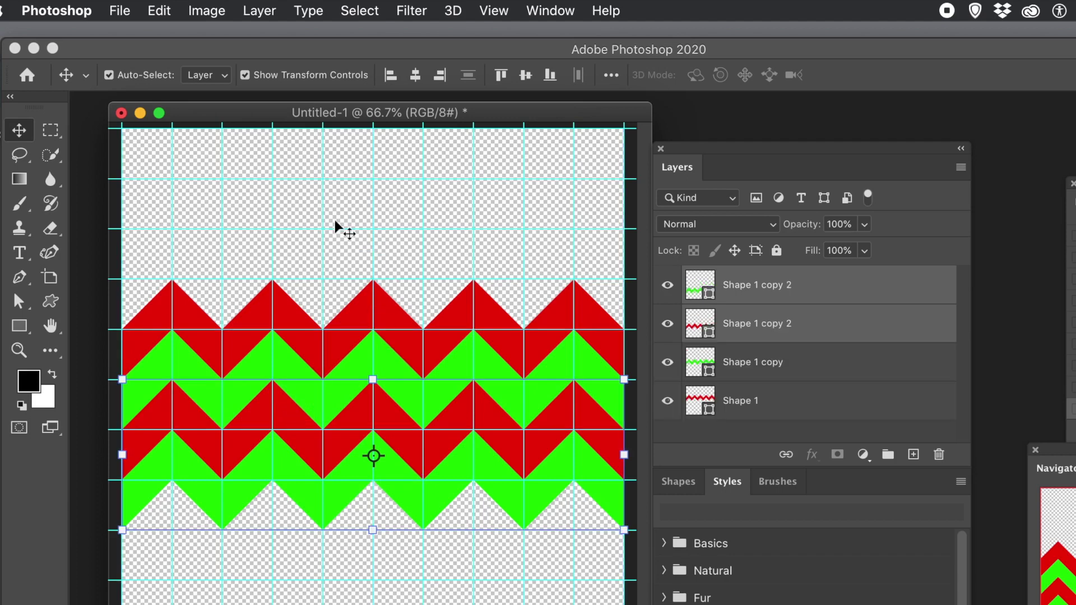
{"action": "left_click", "coordinate": [48, 134]}
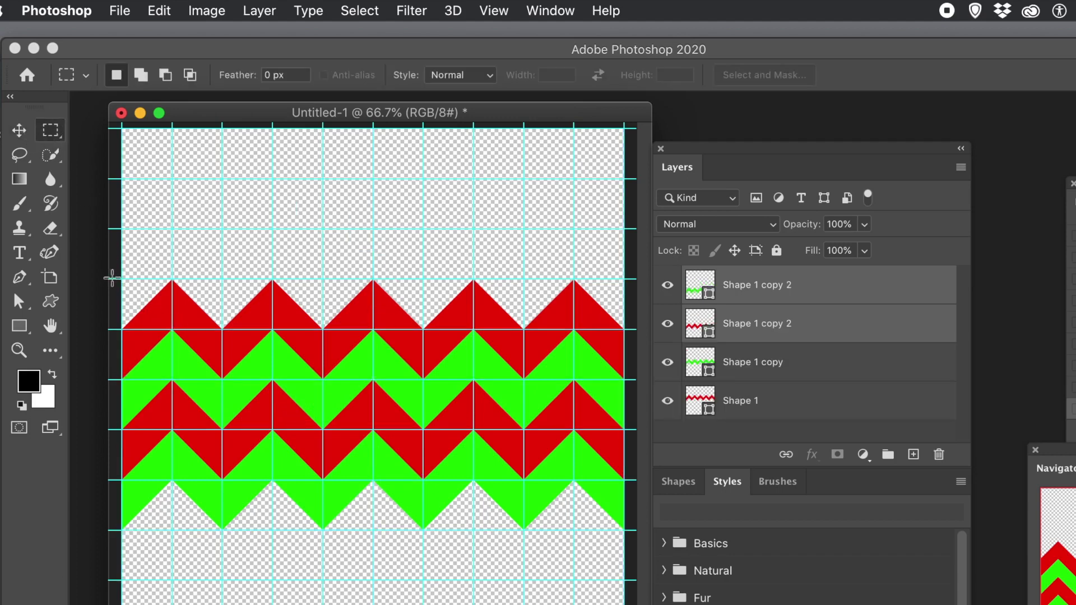
{"action": "left_click_drag", "start_coordinate": [122, 278], "coordinate": [622, 527]}
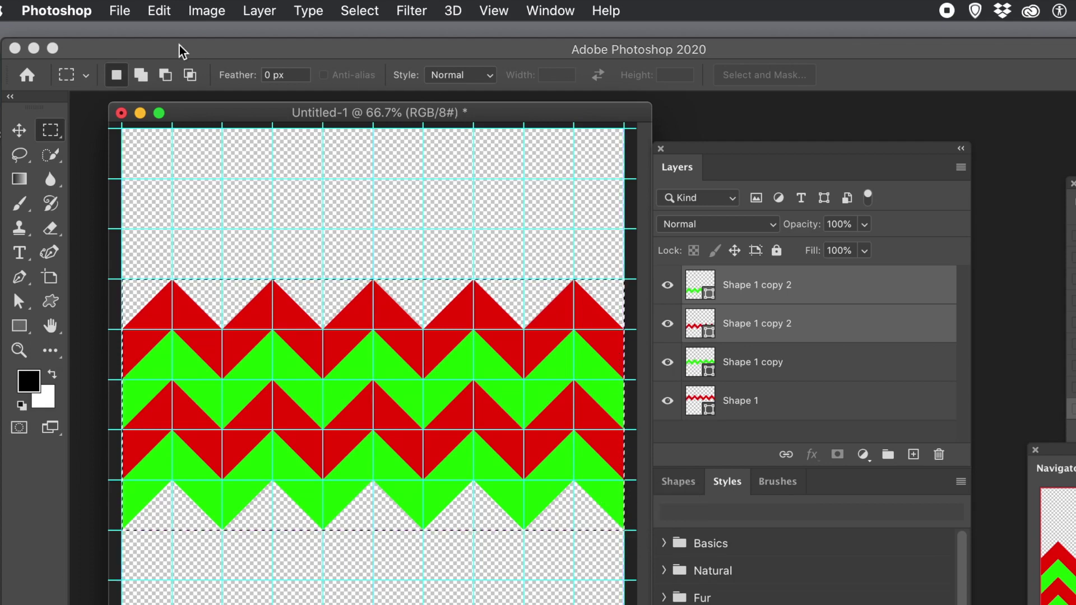
Define the 1600 × 800 px red-and-green chevron selection as a new pattern named Pattern 16
{"action": "left_click", "coordinate": [150, 11]}
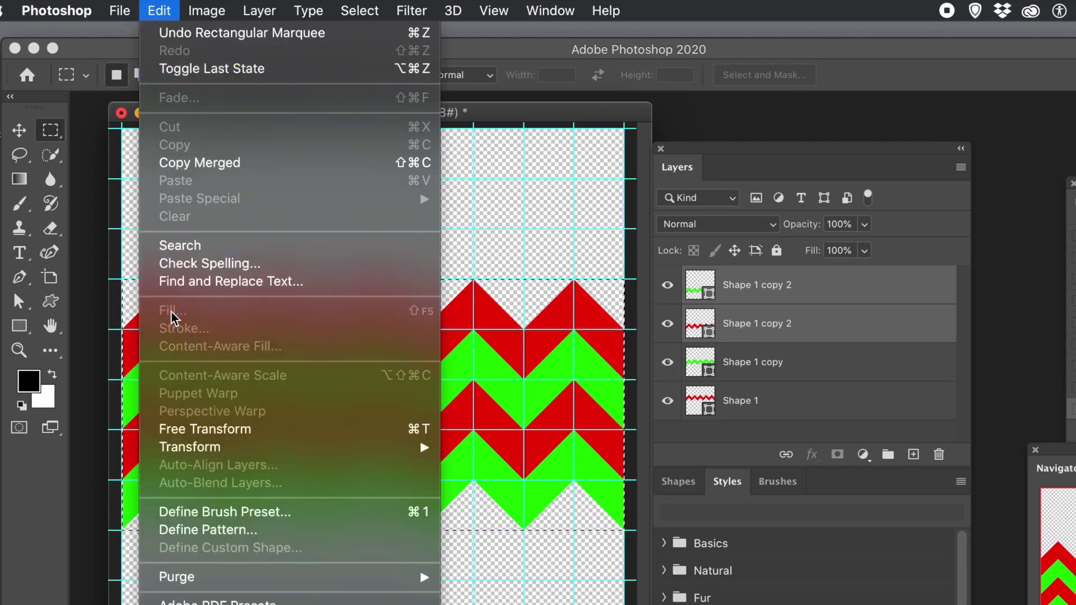
{"action": "left_click", "coordinate": [211, 535]}
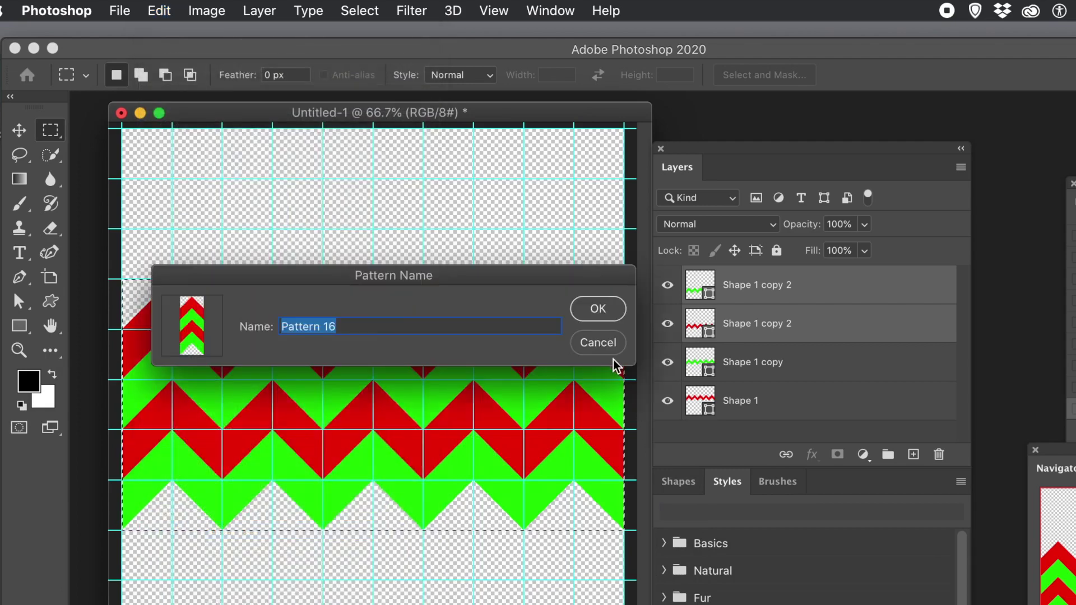
{"action": "left_click", "coordinate": [598, 310]}
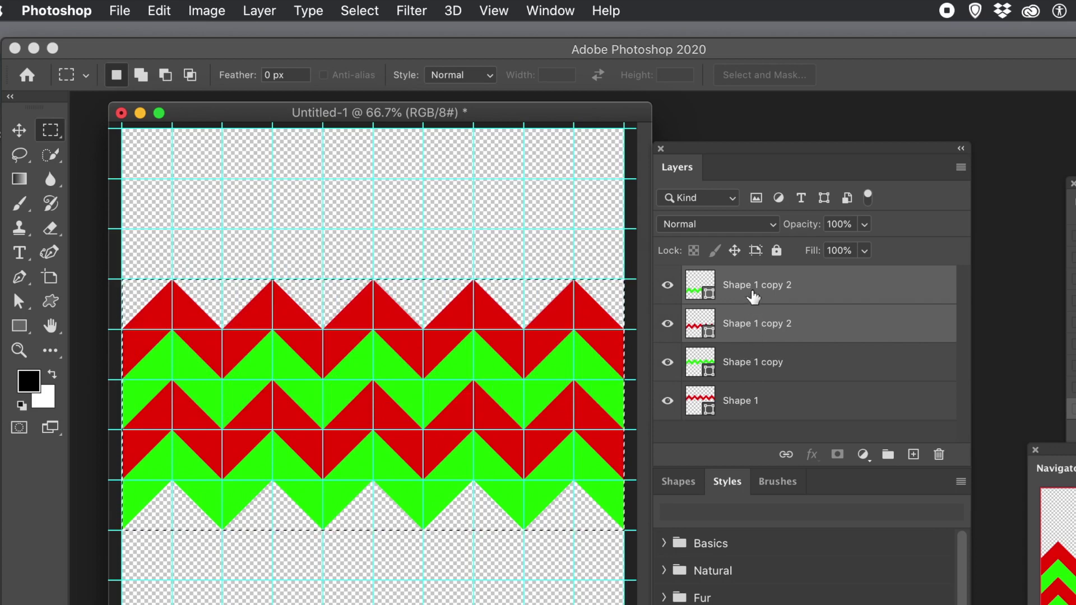
Recolour the lower green zigzag copy layer to a soft cyan
{"action": "left_click", "coordinate": [760, 319]}
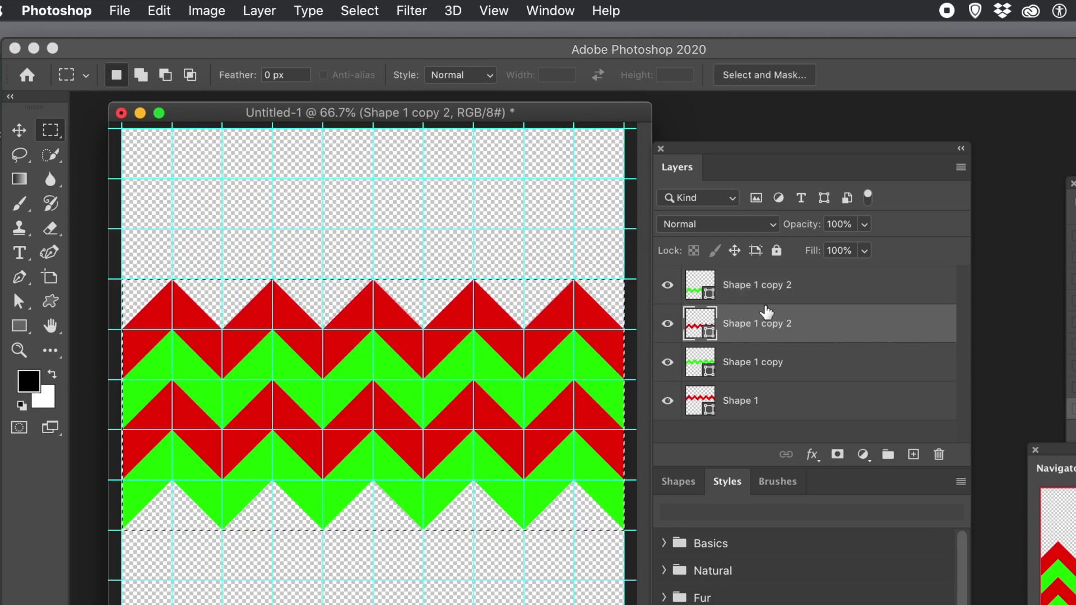
{"action": "left_click", "coordinate": [757, 297]}
{"action": "double_click", "coordinate": [756, 287]}
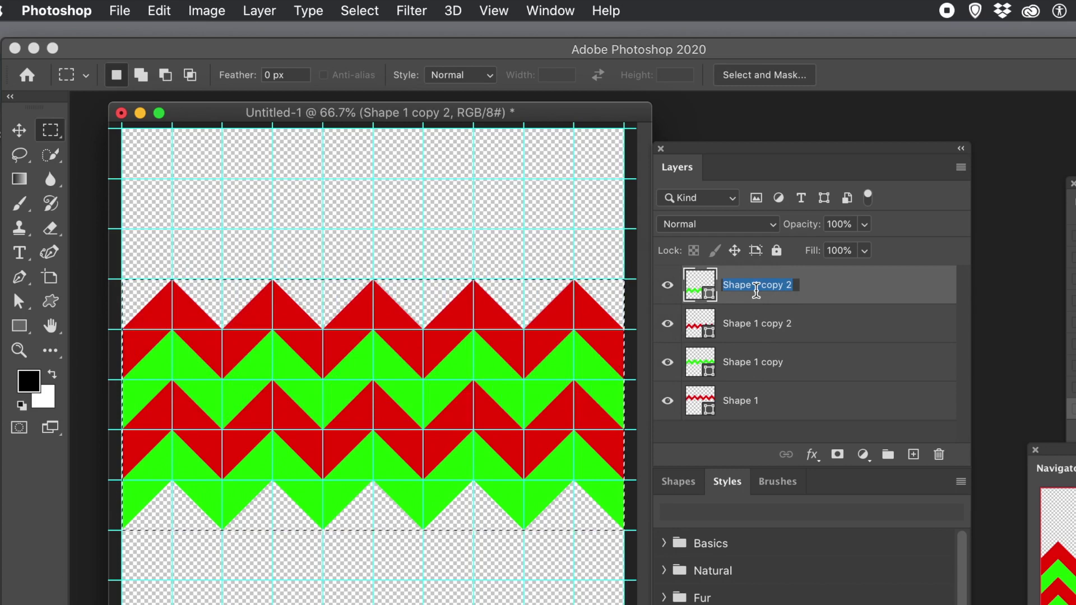
{"action": "double_click", "coordinate": [698, 286]}
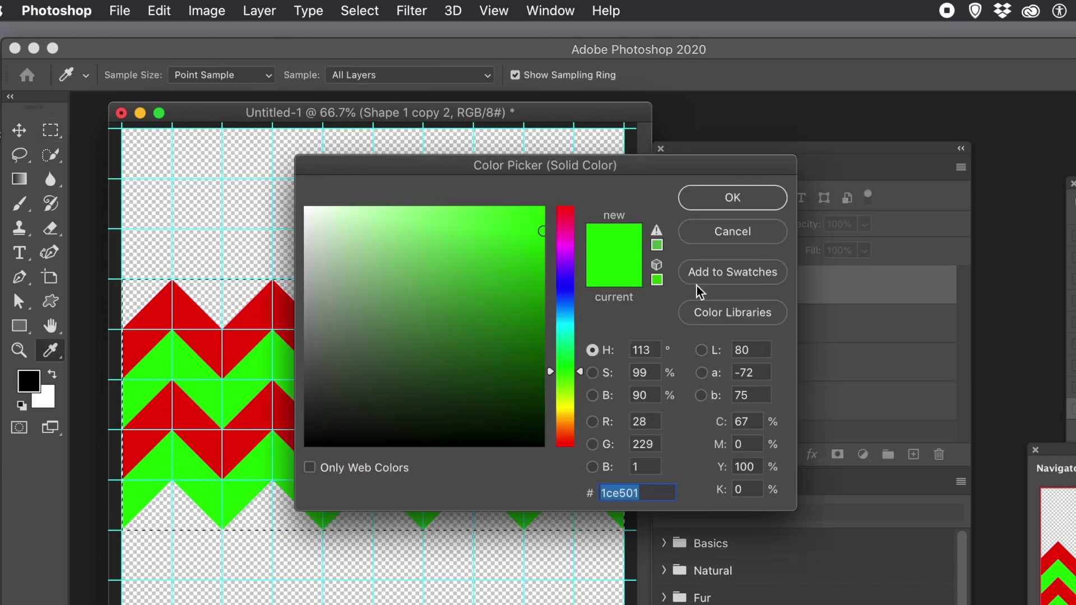
{"action": "left_click", "coordinate": [566, 323]}
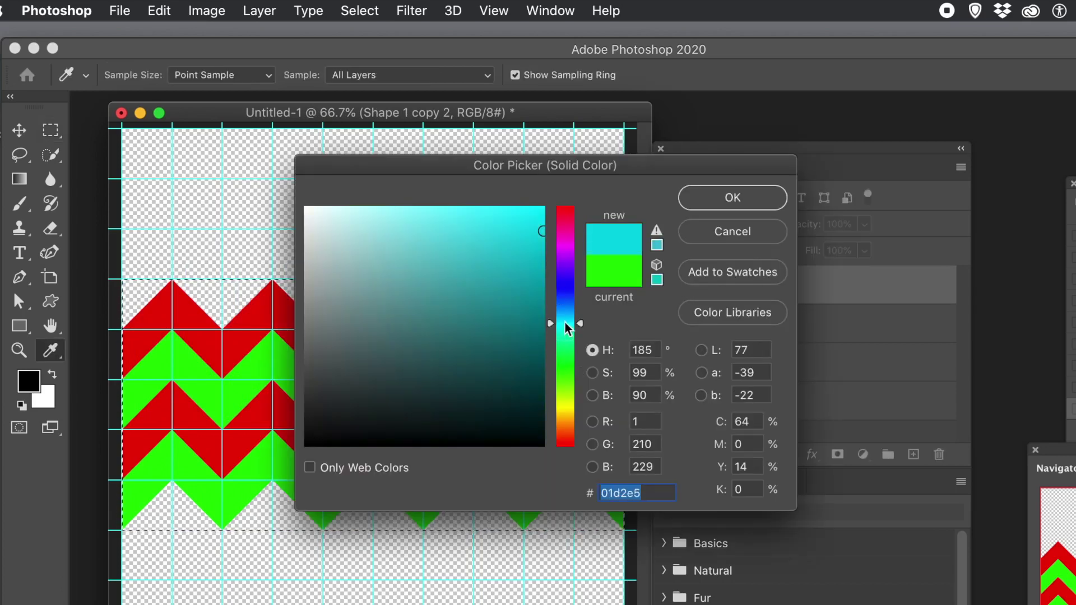
{"action": "mouse_move", "coordinate": [504, 269]}
{"action": "left_mouse_down"}
{"action": "mouse_move", "coordinate": [499, 235]}
{"action": "mouse_move", "coordinate": [509, 235]}
{"action": "left_mouse_up"}
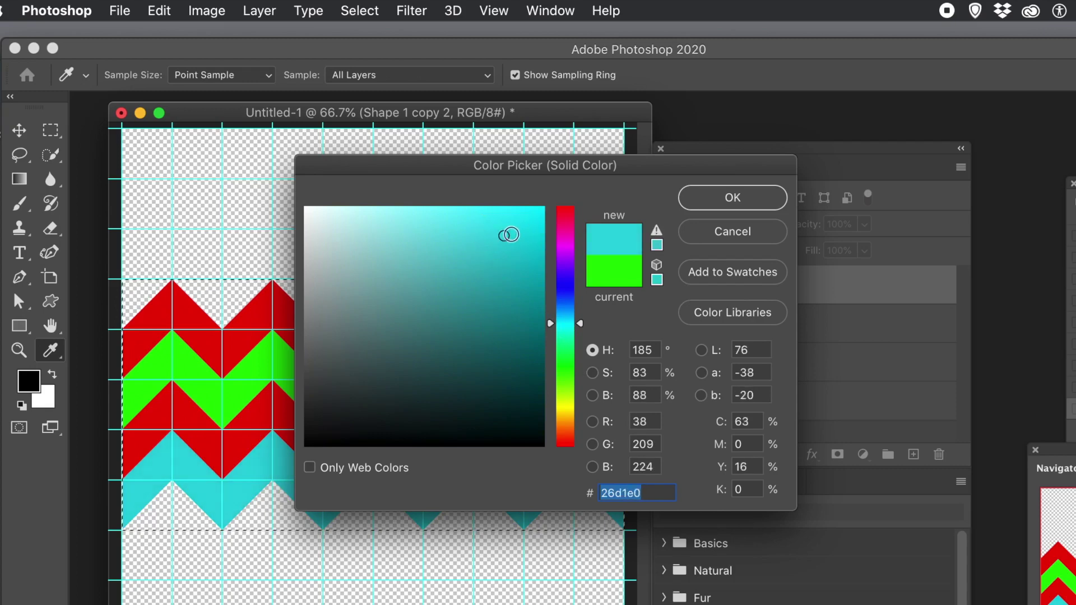
{"action": "left_click", "coordinate": [711, 202]}
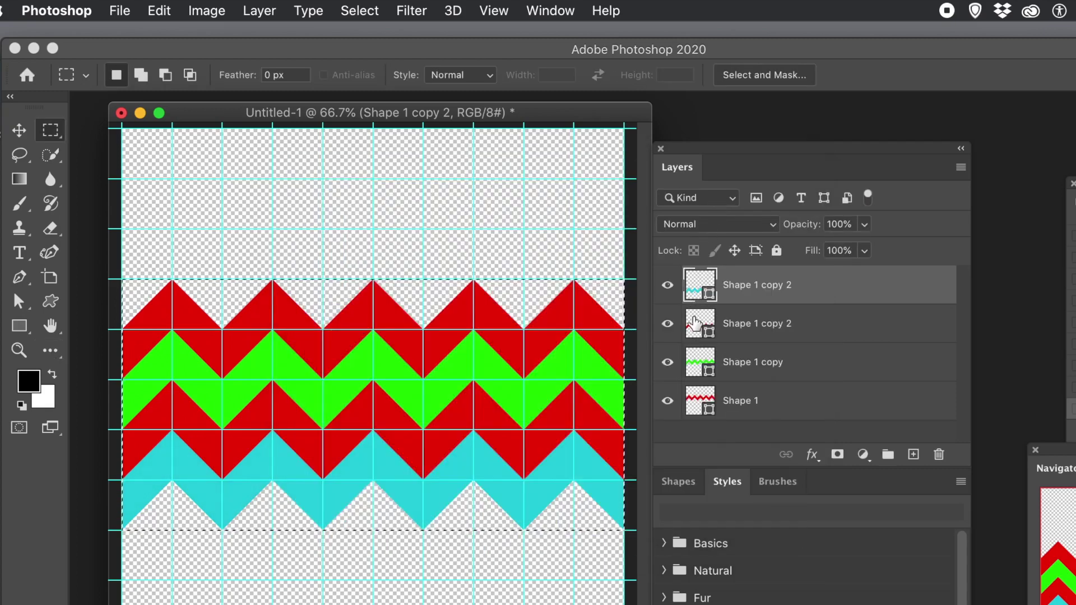
Recolour the lower red zigzag copy layer to orange
{"action": "double_click", "coordinate": [695, 323]}
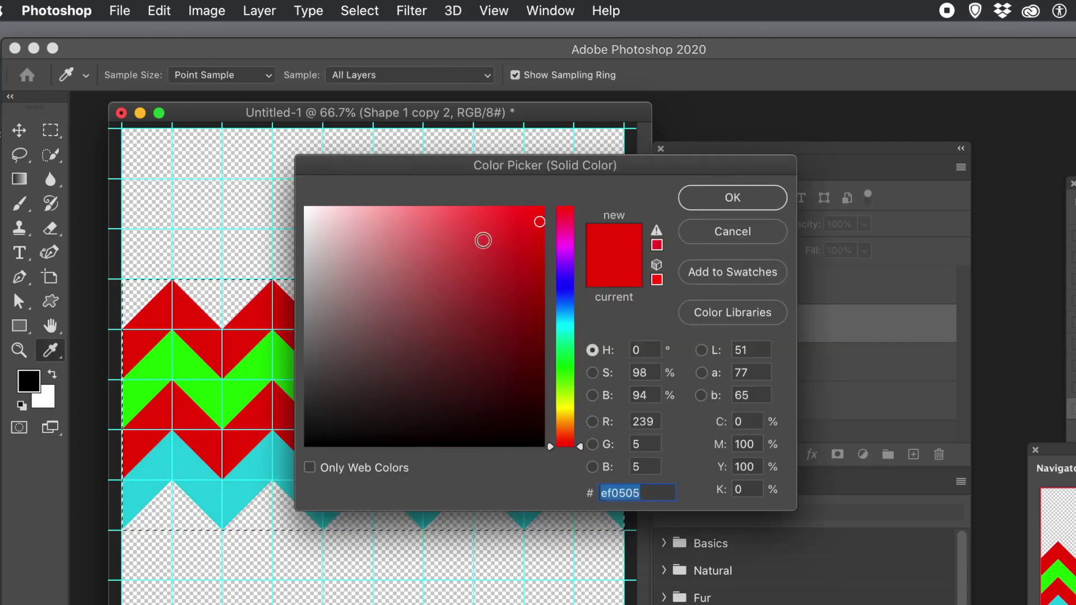
{"action": "left_click_drag", "start_coordinate": [559, 366], "coordinate": [561, 421]}
{"action": "mouse_move", "coordinate": [510, 280]}
{"action": "left_mouse_down"}
{"action": "mouse_move", "coordinate": [546, 202]}
{"action": "mouse_move", "coordinate": [543, 227]}
{"action": "left_mouse_up"}
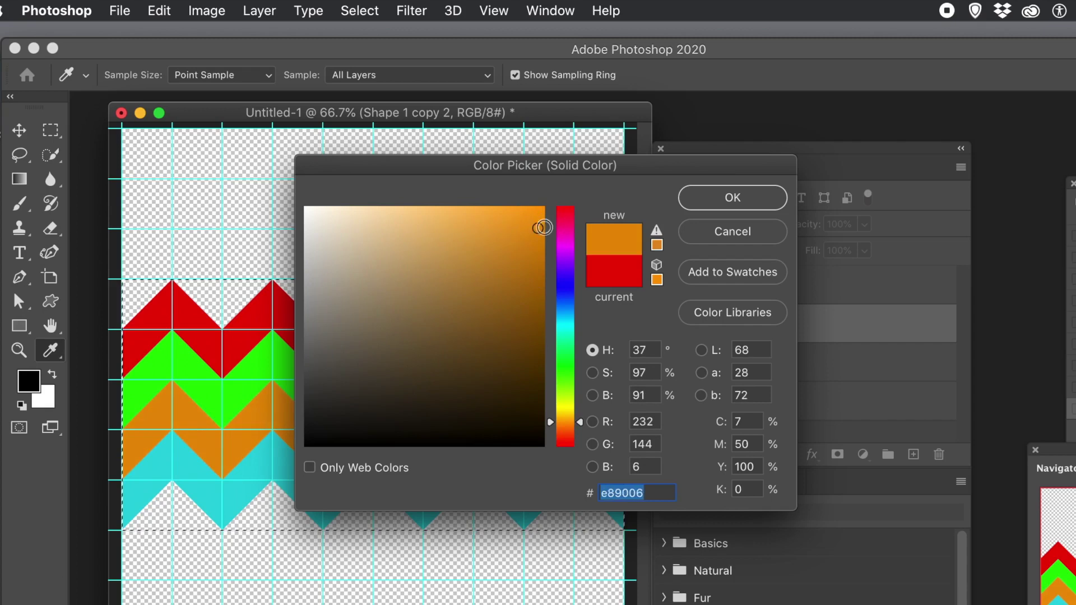
{"action": "left_click", "coordinate": [704, 200]}
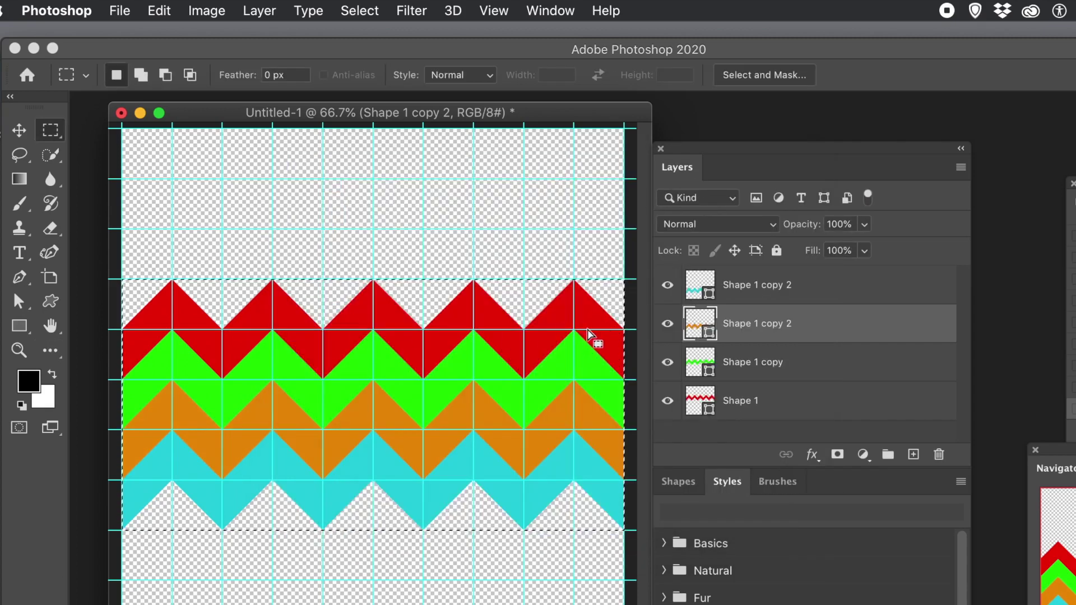
Define the red, green, orange and cyan zigzag as a new pattern named Pattern 17
{"action": "left_click", "coordinate": [164, 13]}
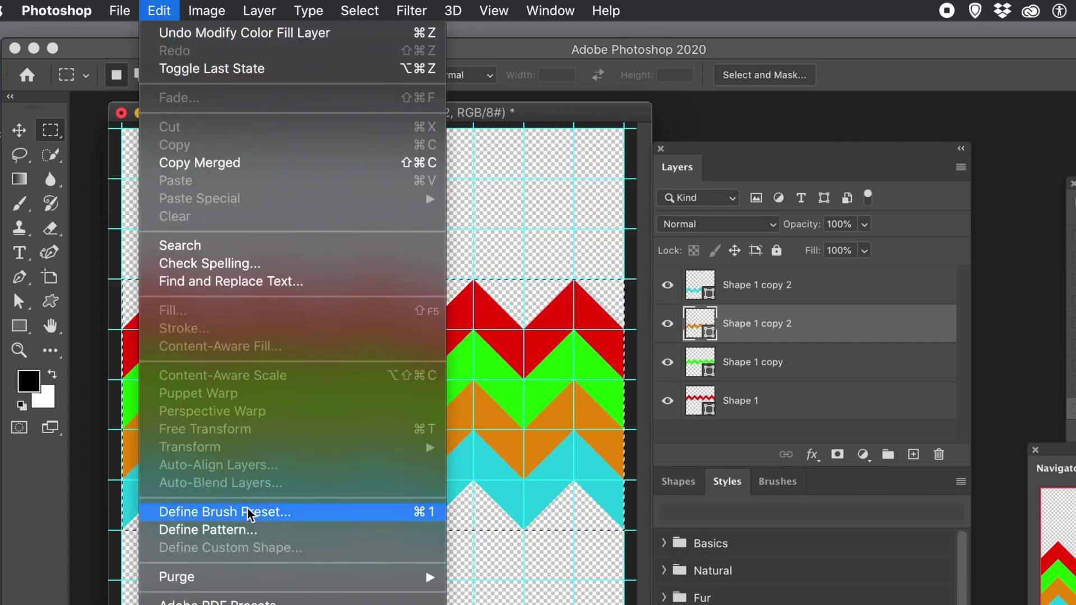
{"action": "left_click", "coordinate": [249, 531]}
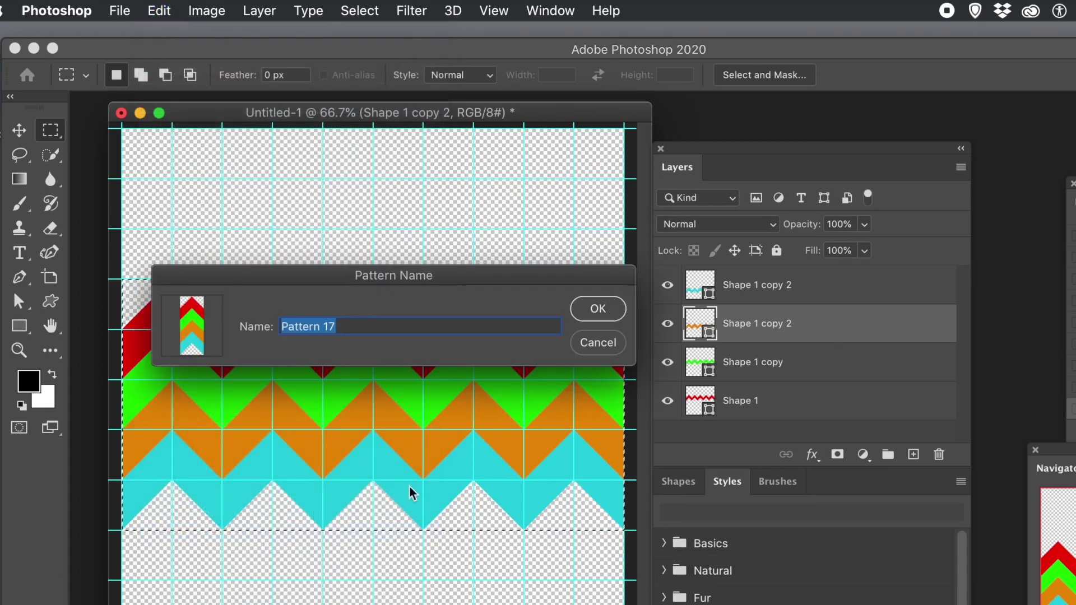
{"action": "left_click", "coordinate": [597, 309]}
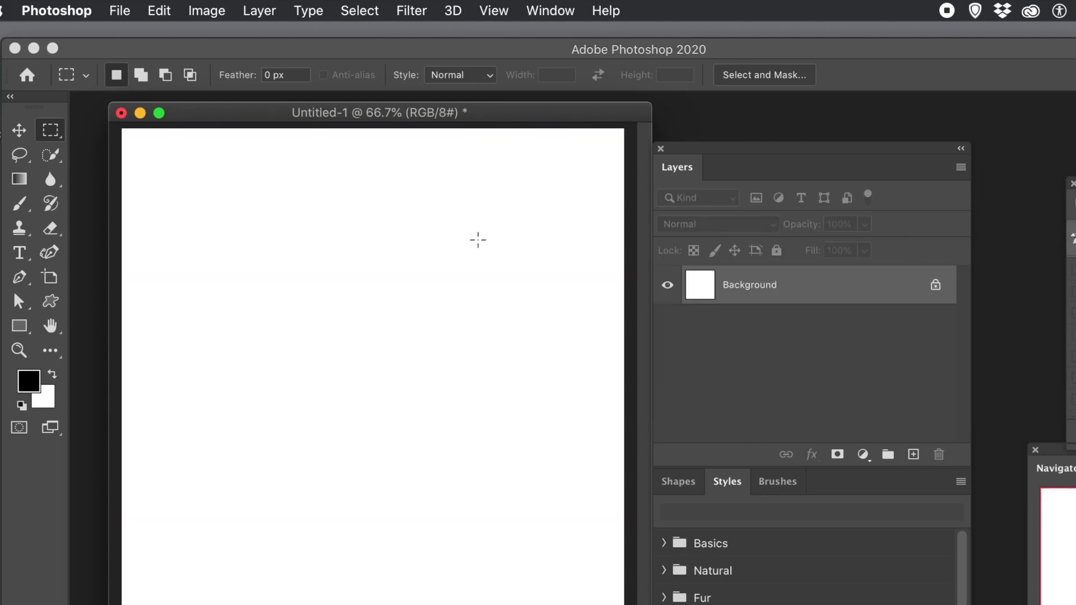
Fill the white background with the red chevron Custom Pattern, then undo the fill
{"action": "left_click", "coordinate": [152, 11]}
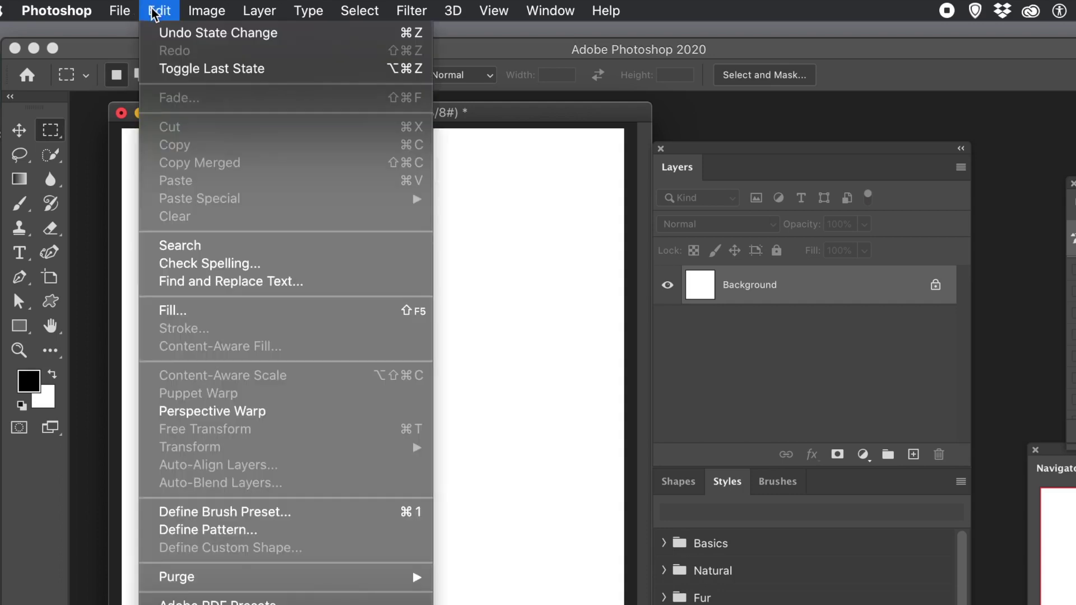
{"action": "left_click", "coordinate": [179, 311]}
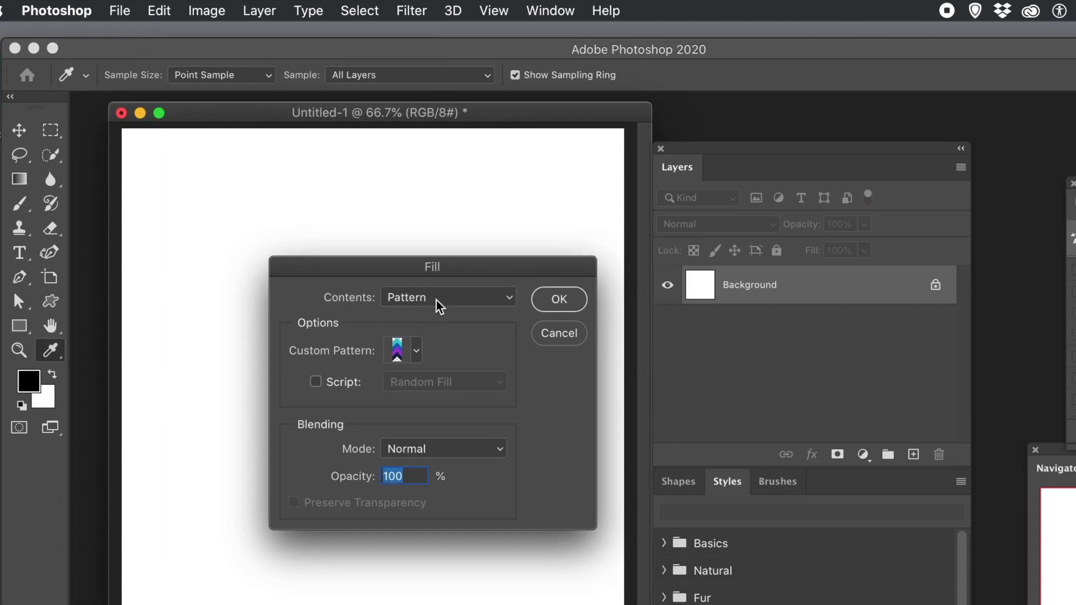
{"action": "left_click", "coordinate": [436, 301]}
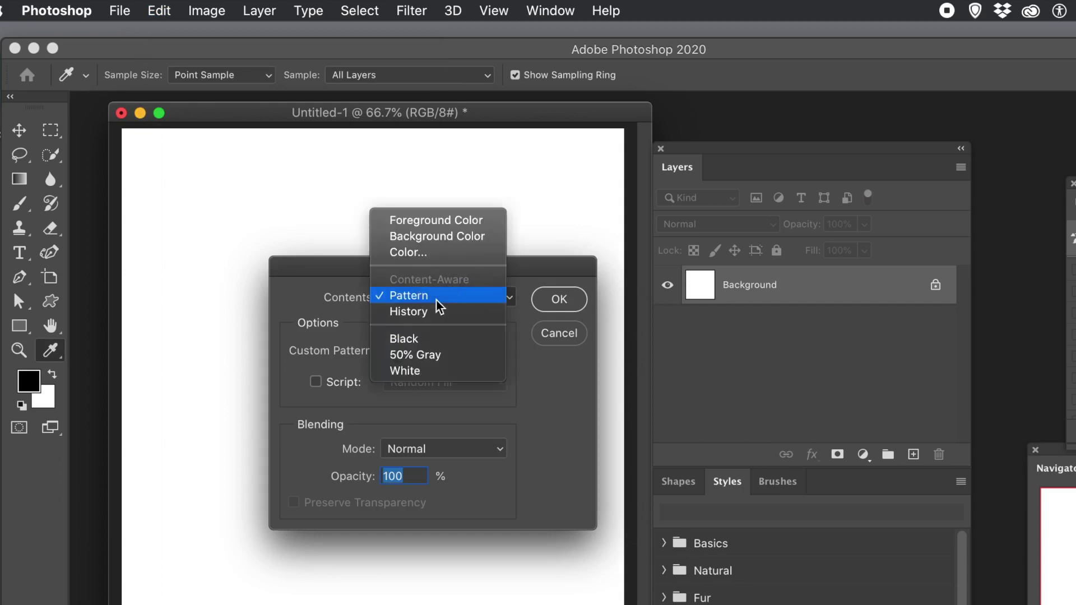
{"action": "left_click", "coordinate": [435, 298]}
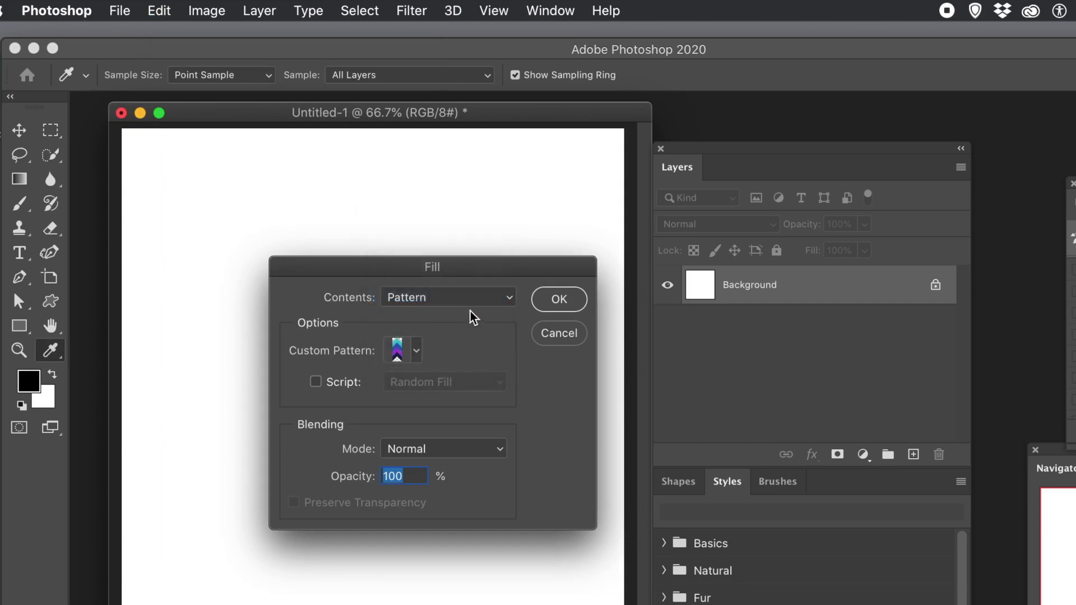
{"action": "left_click", "coordinate": [416, 352]}
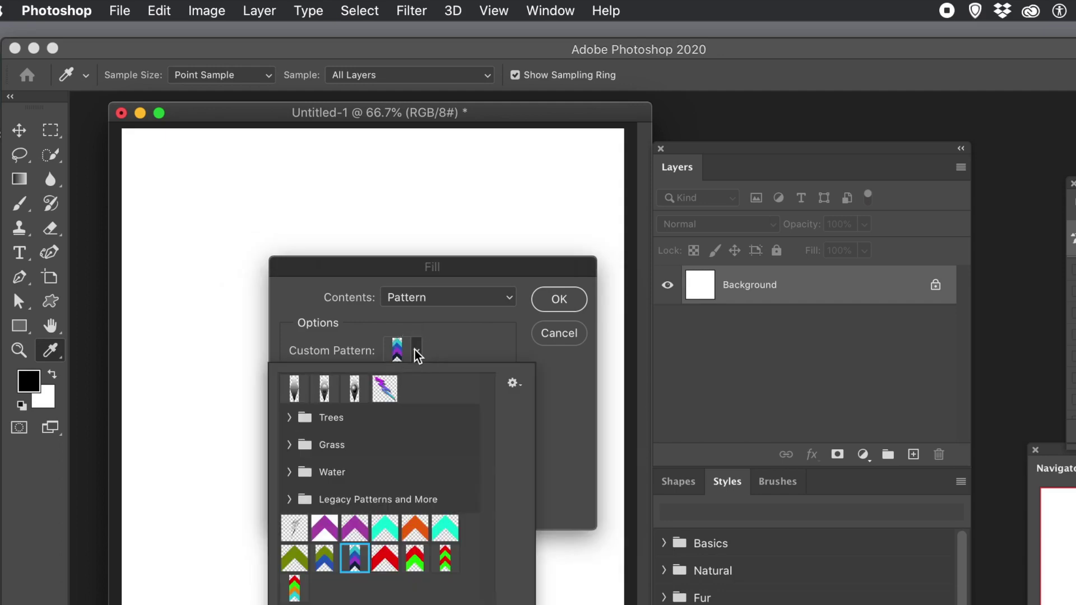
{"action": "left_click", "coordinate": [394, 567]}
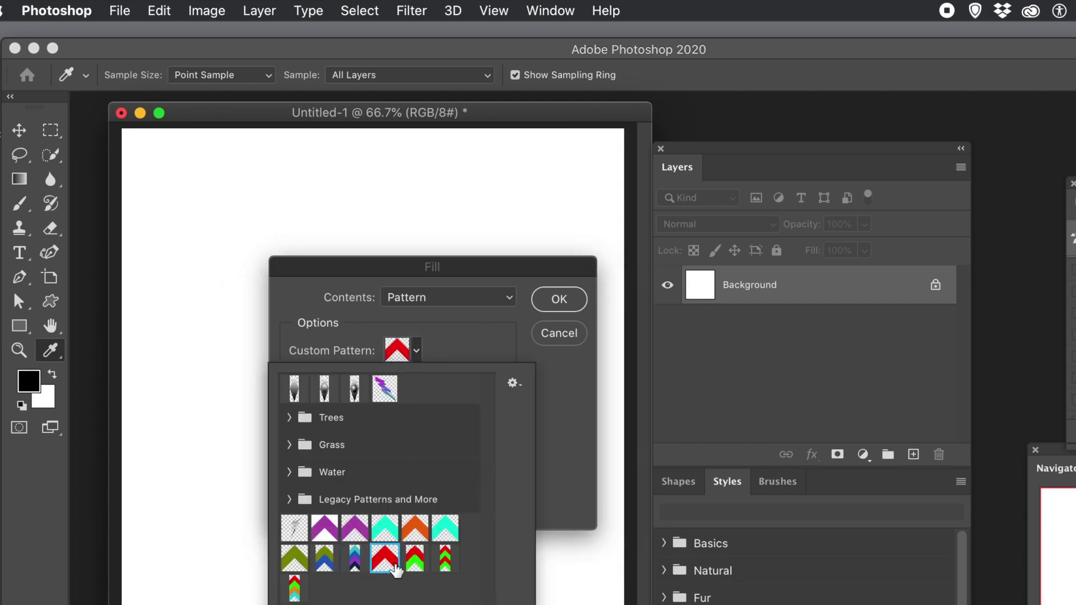
{"action": "left_click", "coordinate": [560, 300]}
{"action": "left_click", "coordinate": [561, 300]}
{"action": "key", "text": "m"}
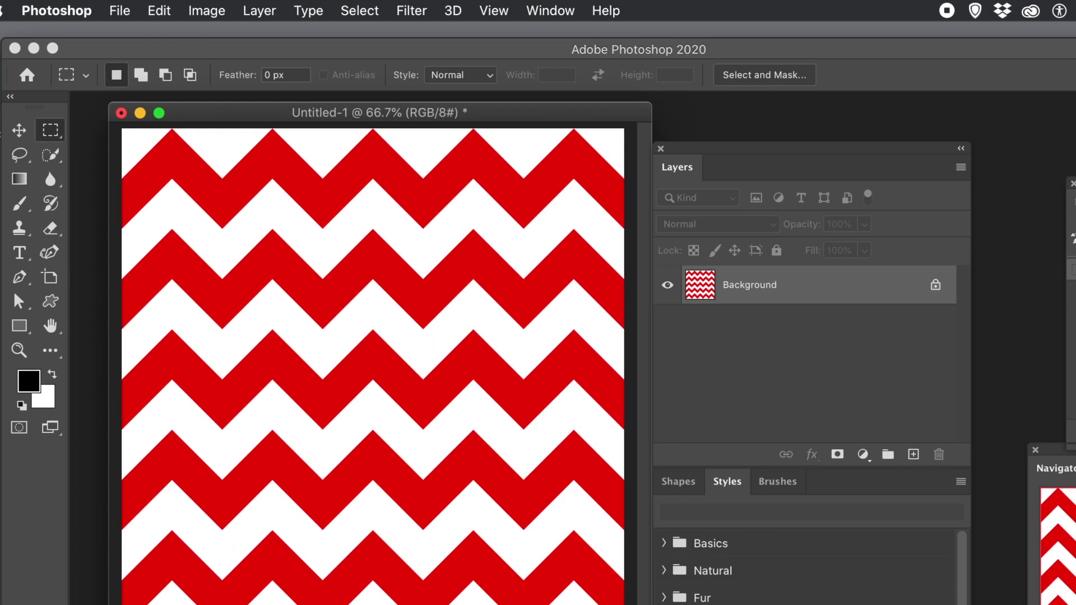
{"action": "key", "text": "super+z"}
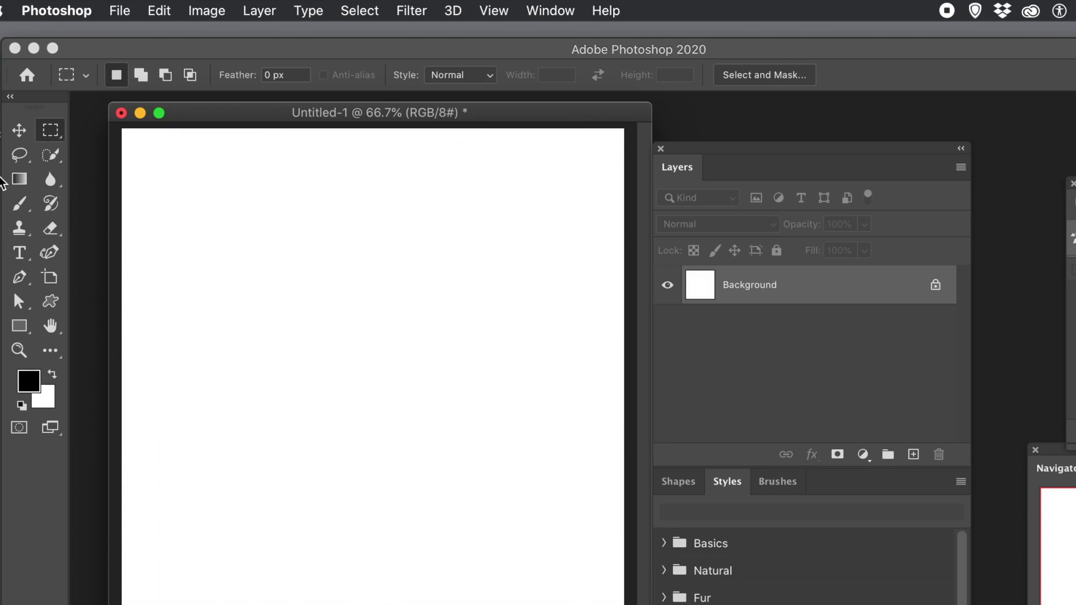
Draw a radial gradient from the canvas's upper-left, then test a red-green chevron fill and undo it
{"action": "left_click", "coordinate": [21, 180]}
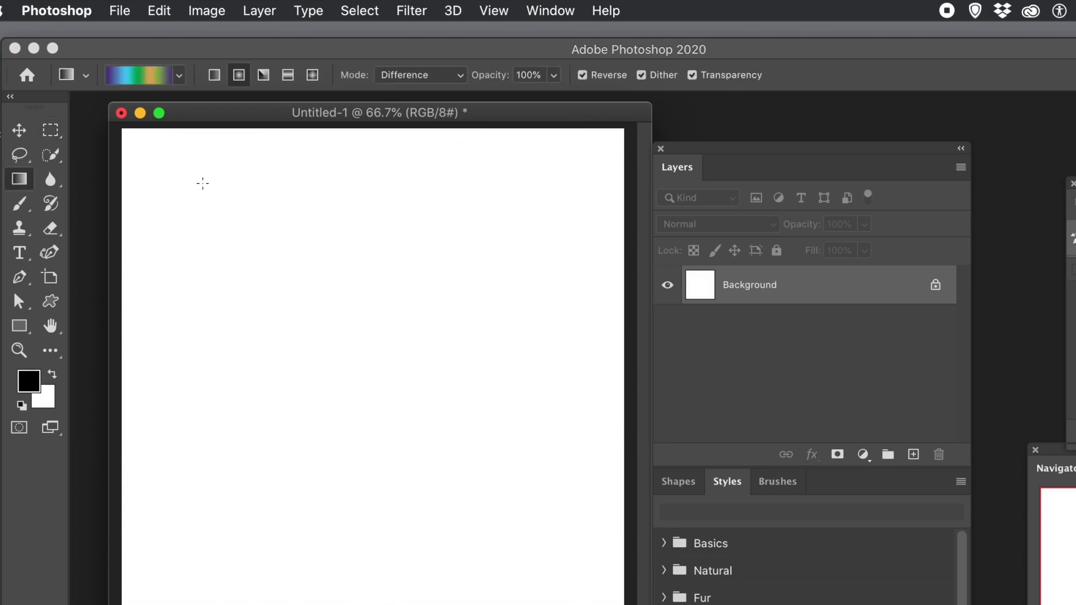
{"action": "left_click_drag", "start_coordinate": [191, 180], "coordinate": [514, 361]}
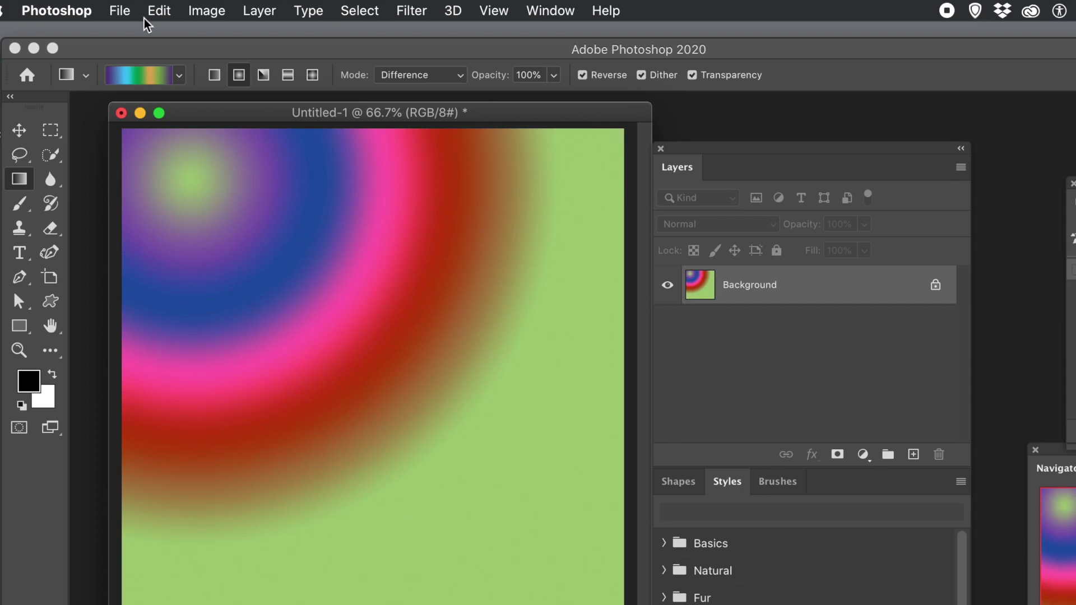
{"action": "left_click", "coordinate": [160, 11]}
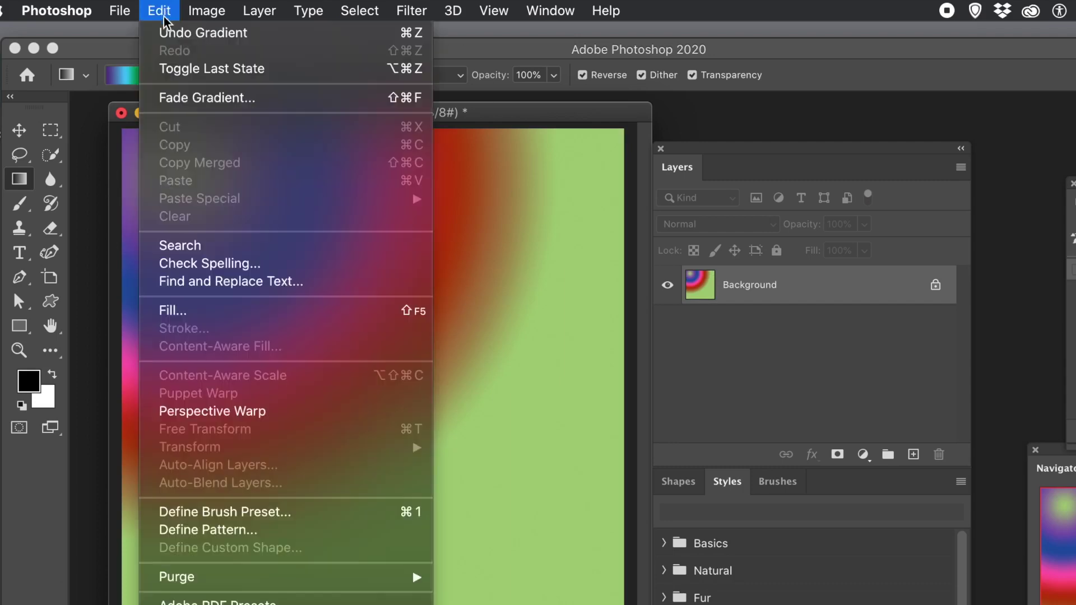
{"action": "left_click", "coordinate": [167, 314]}
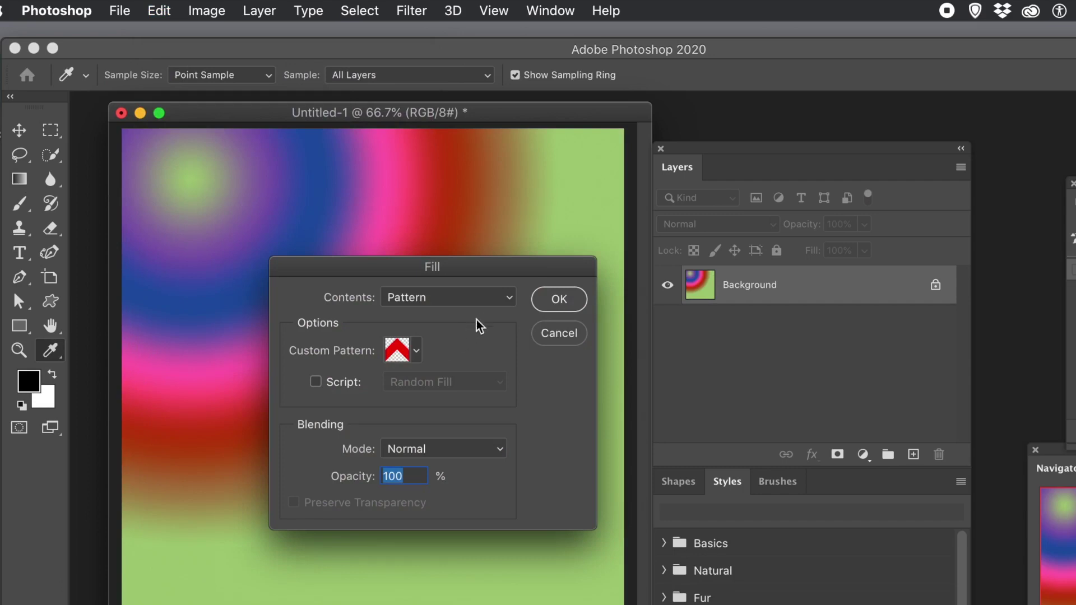
{"action": "left_click", "coordinate": [418, 351]}
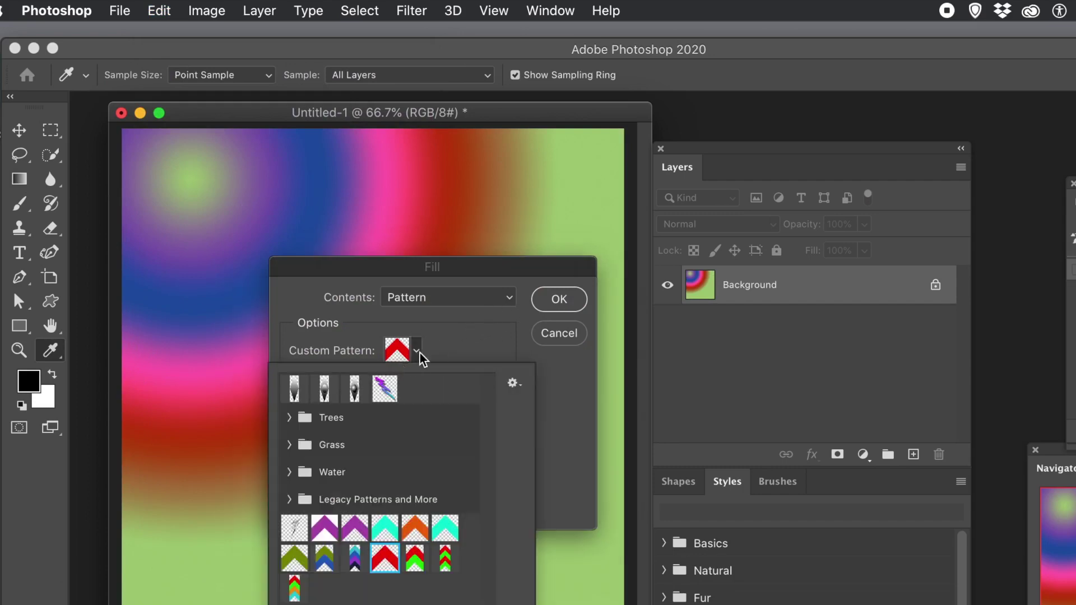
{"action": "left_click", "coordinate": [414, 559]}
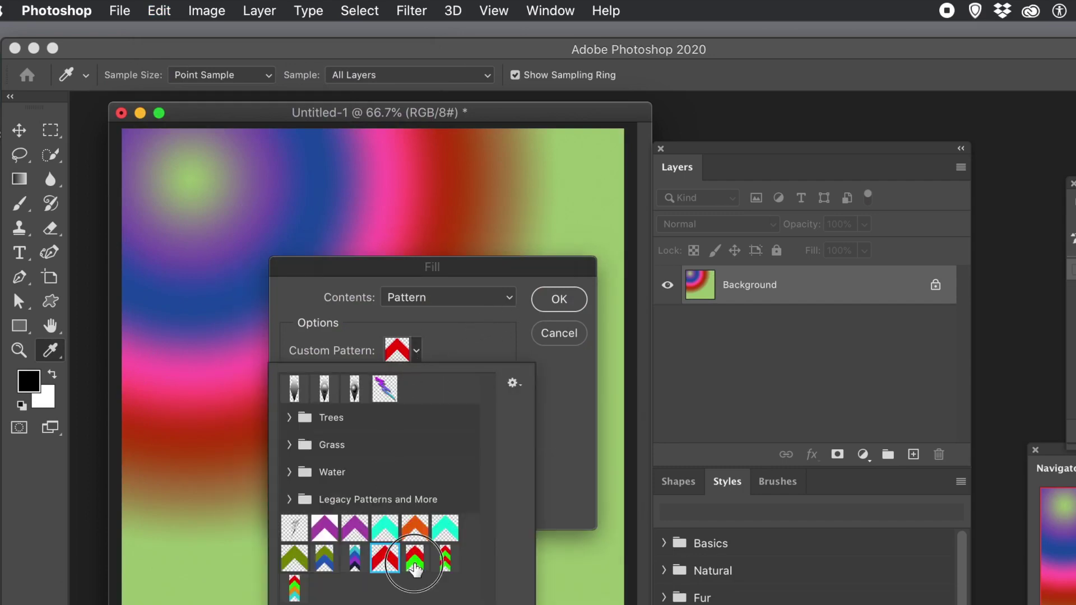
{"action": "left_click", "coordinate": [567, 300]}
{"action": "left_click", "coordinate": [566, 299]}
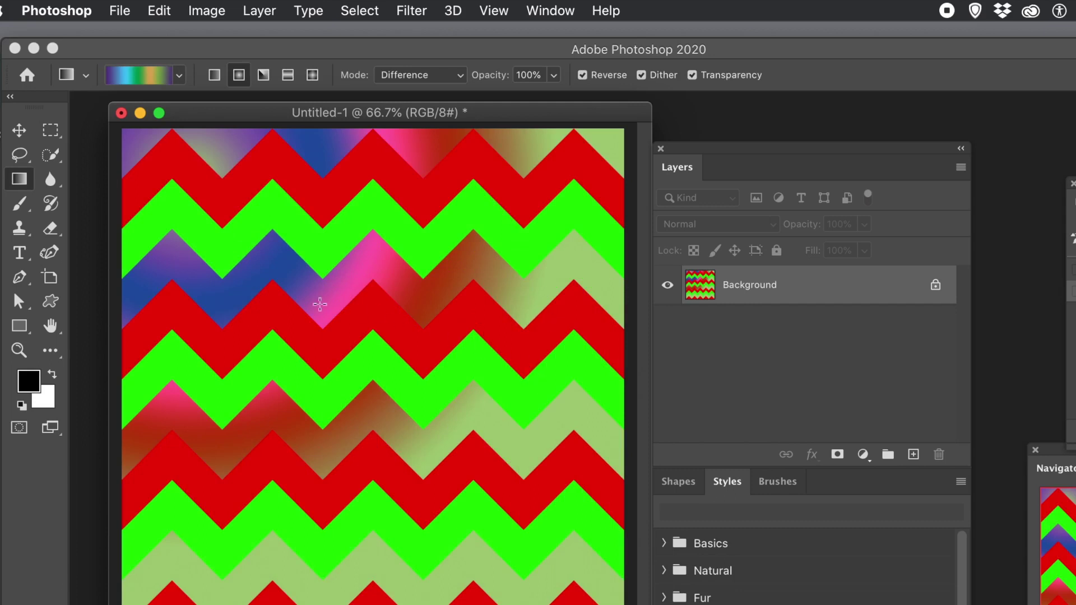
{"action": "key", "text": "super+z"}
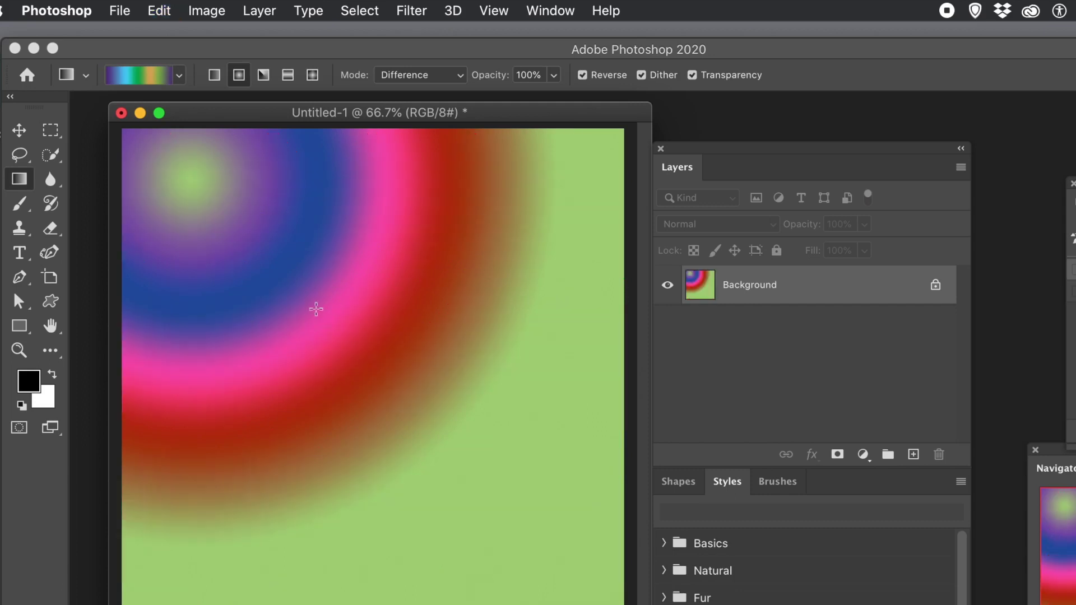
{"action": "left_click", "coordinate": [259, 11]}
Add a new blank layer, Layer 1, above the gradient background
{"action": "mouse_move", "coordinate": [267, 32]}
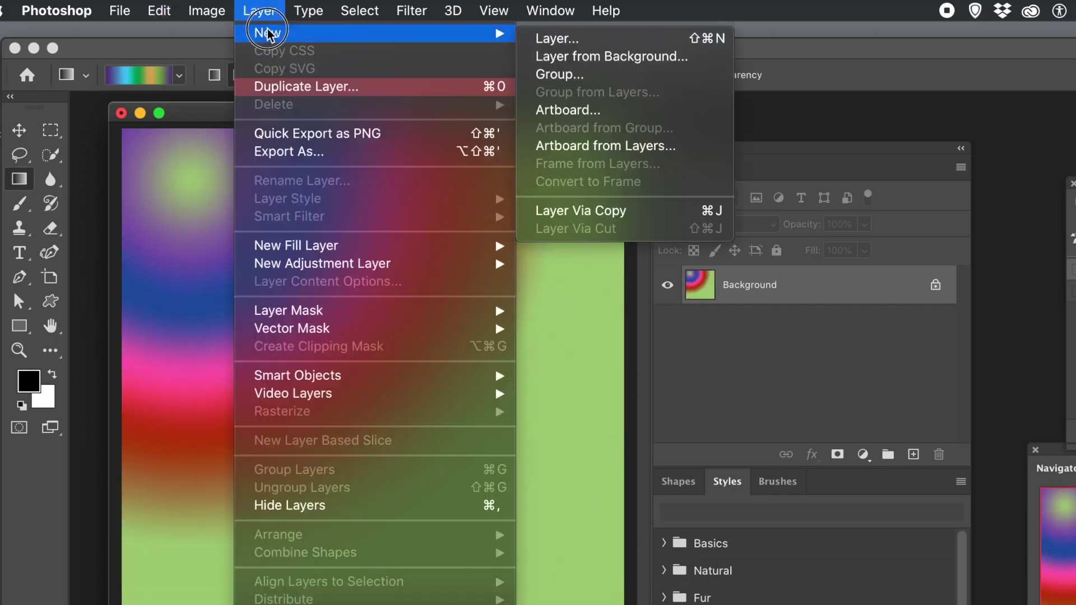
{"action": "left_click", "coordinate": [558, 39]}
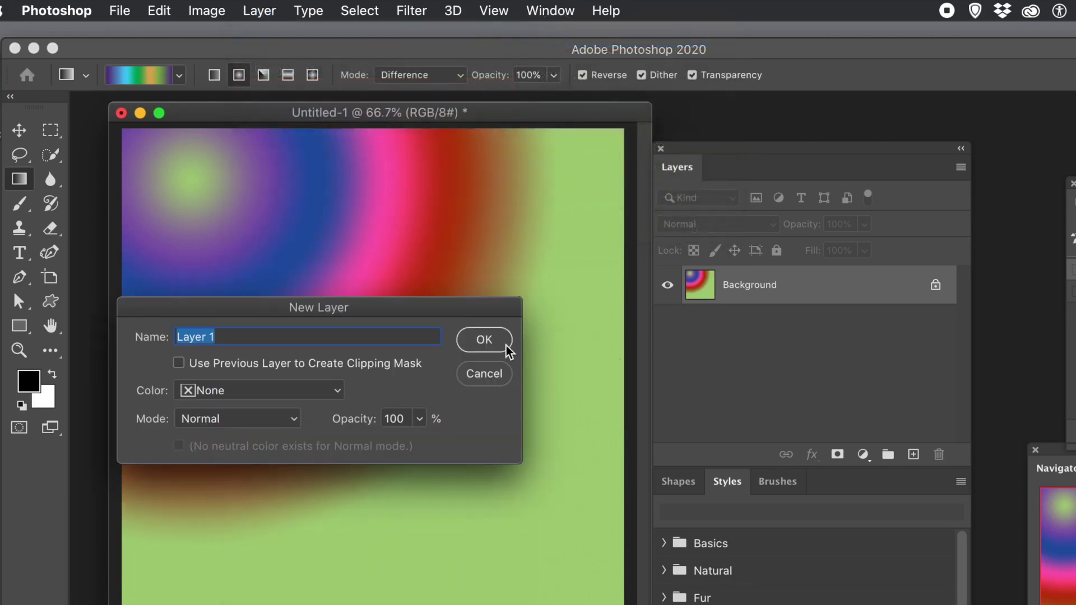
{"action": "left_click", "coordinate": [482, 342]}
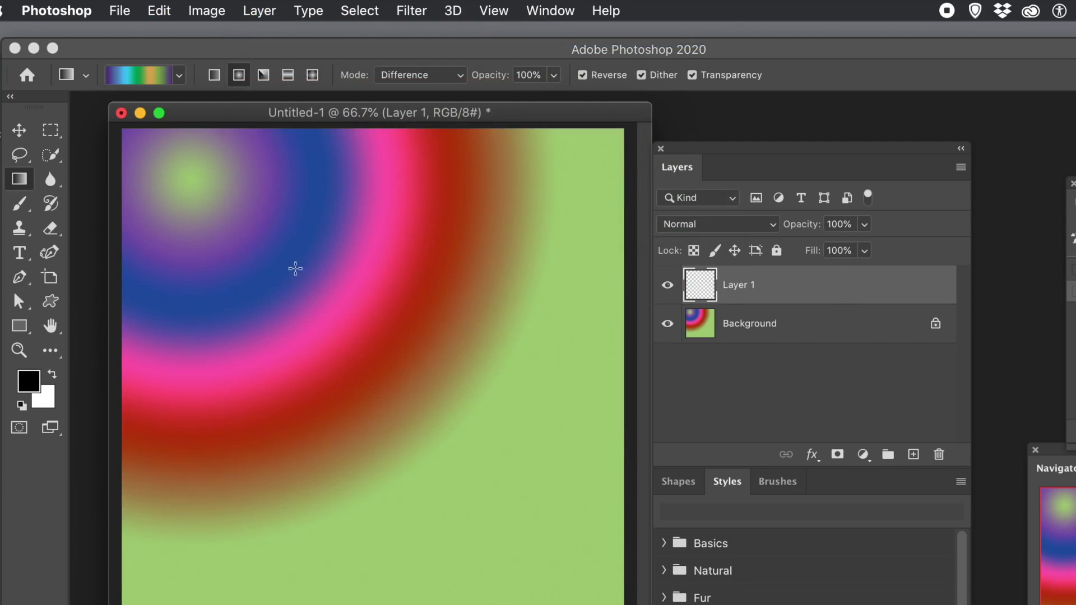
Fill Layer 1 with the last red-and-green chevron Custom Pattern
{"action": "left_click", "coordinate": [170, 10]}
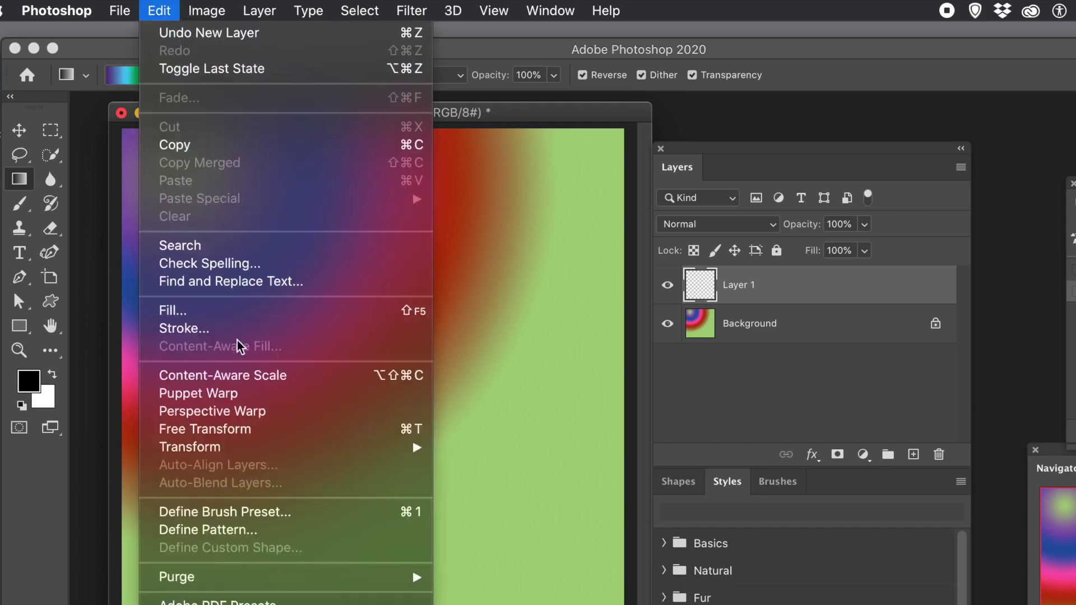
{"action": "left_click", "coordinate": [230, 317]}
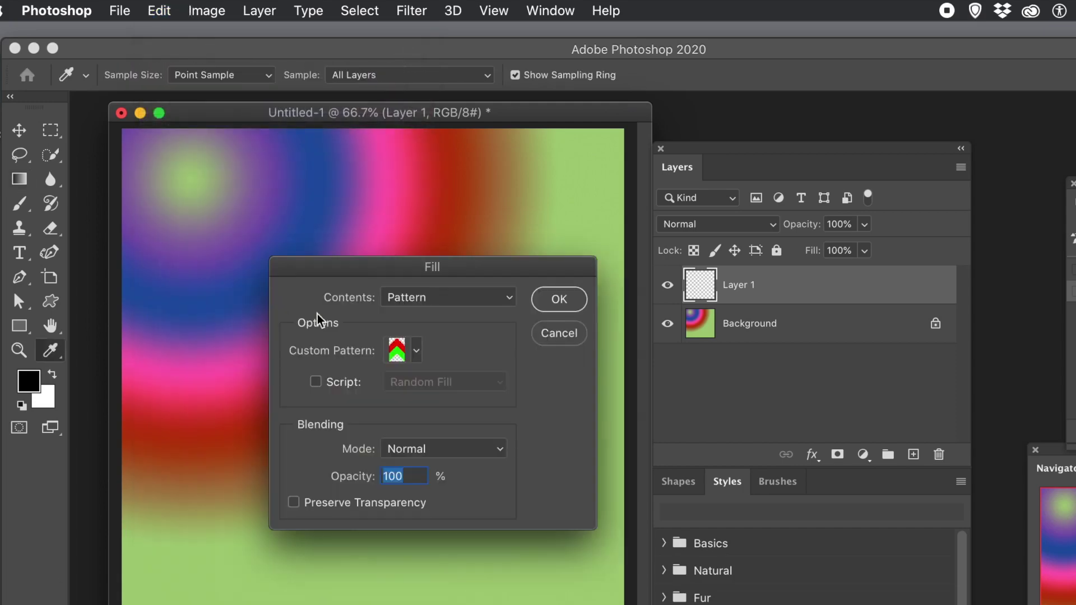
{"action": "left_click", "coordinate": [416, 353]}
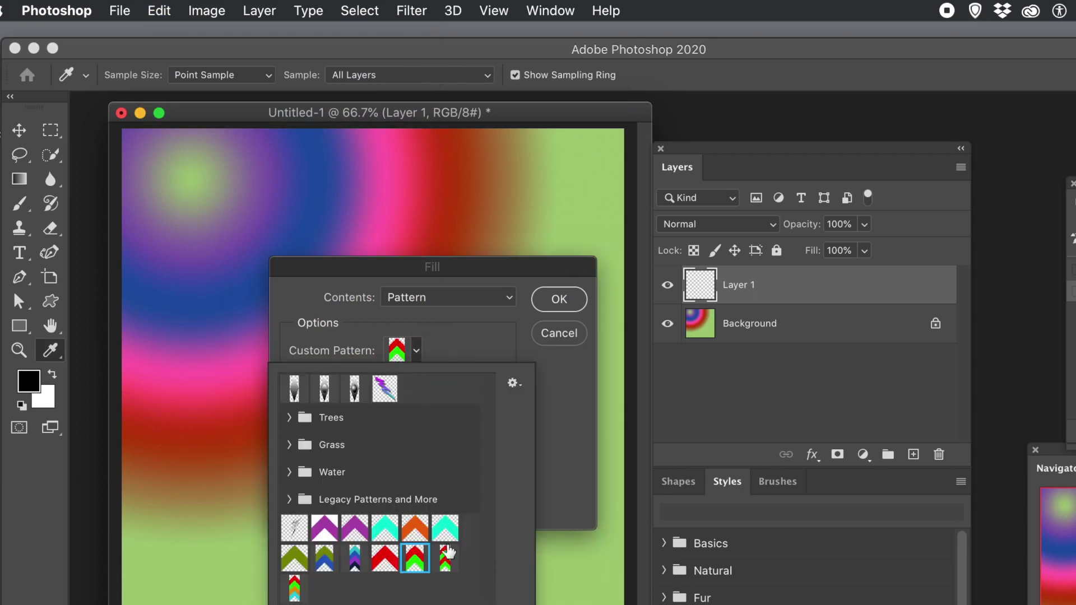
{"action": "left_click", "coordinate": [447, 567]}
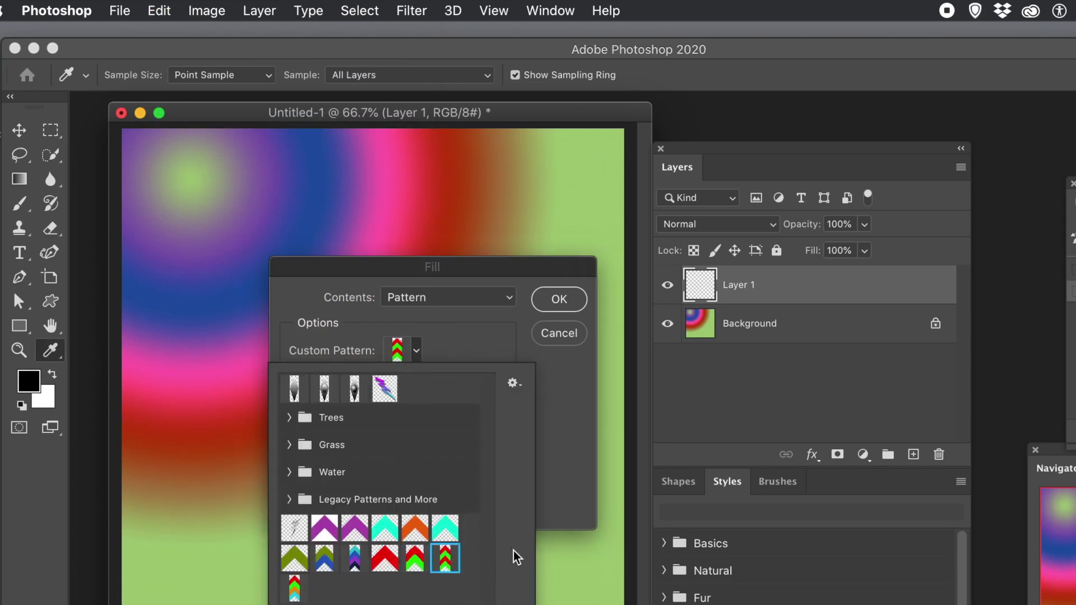
{"action": "left_click", "coordinate": [561, 297]}
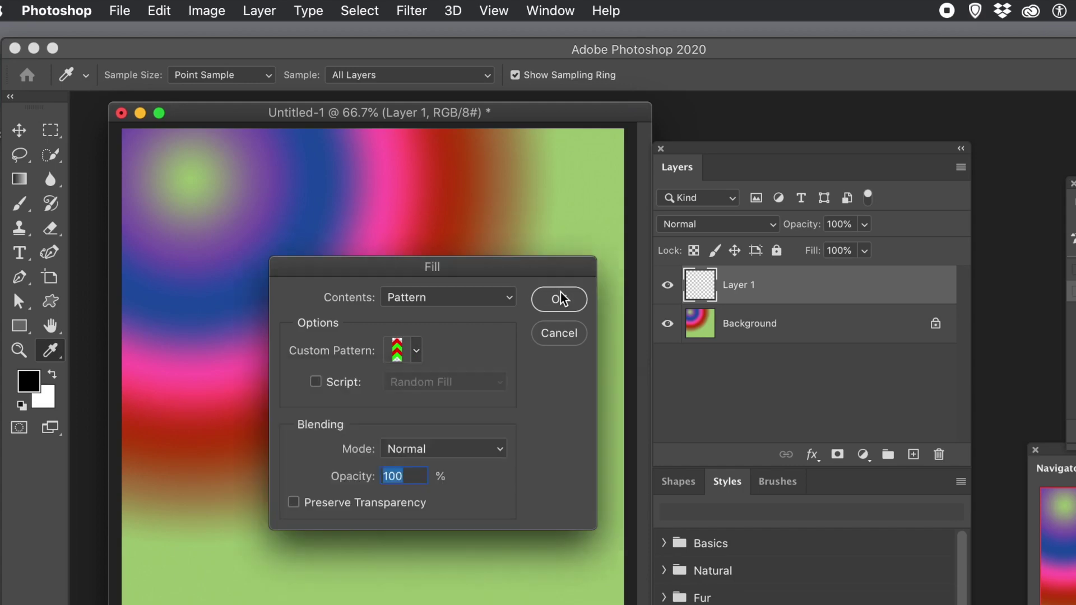
{"action": "left_click", "coordinate": [557, 297]}
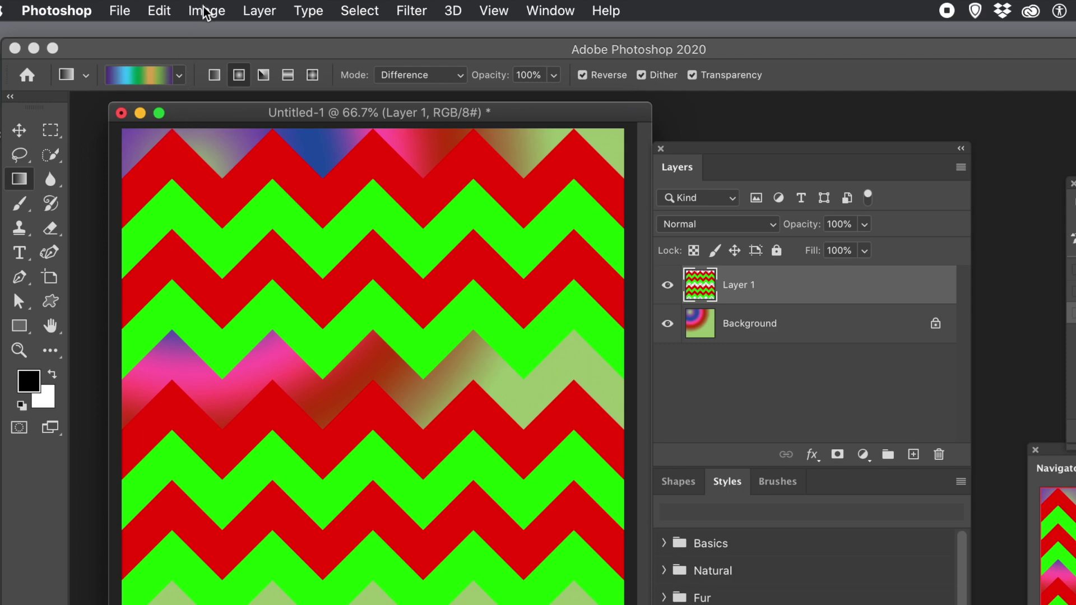
Give Layer 1 a 13 px black outside stroke and a drop shadow layer effect
{"action": "left_click", "coordinate": [19, 130]}
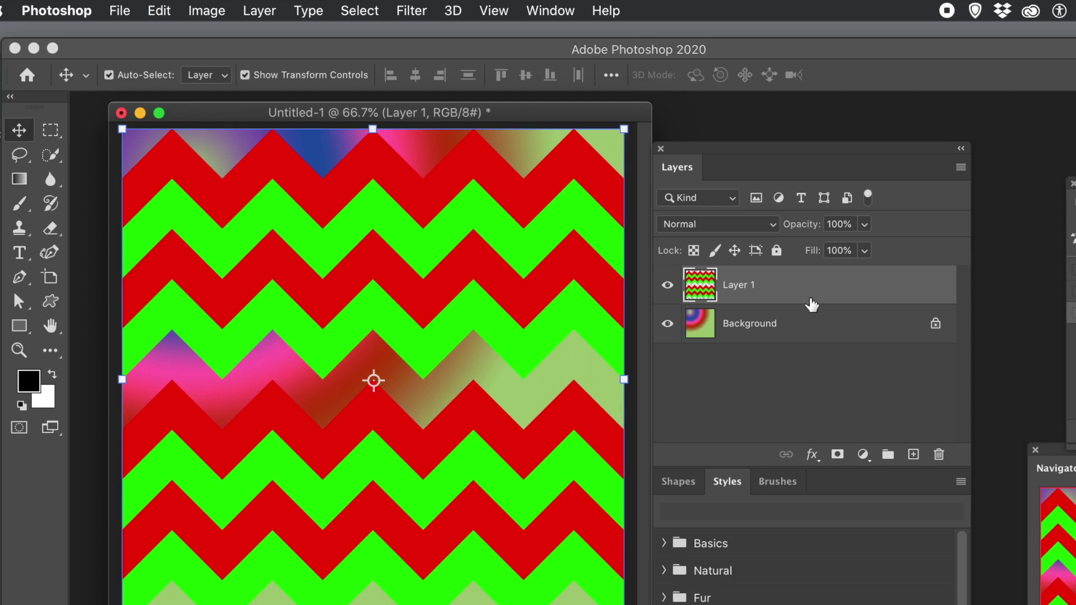
{"action": "left_click", "coordinate": [276, 12]}
{"action": "mouse_move", "coordinate": [335, 207]}
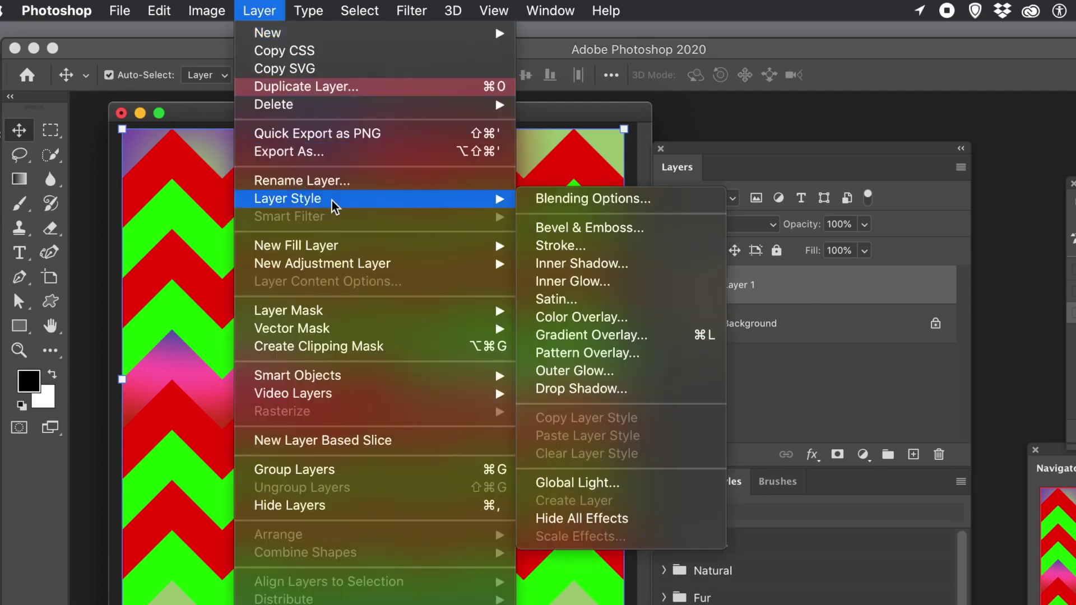
{"action": "left_click", "coordinate": [568, 247]}
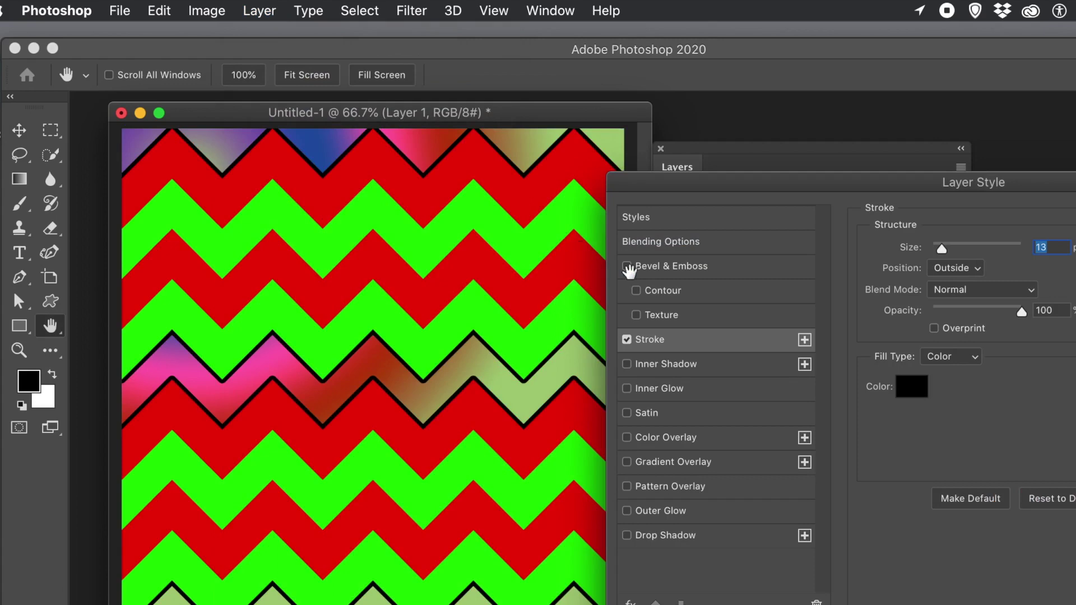
{"action": "left_click", "coordinate": [628, 536]}
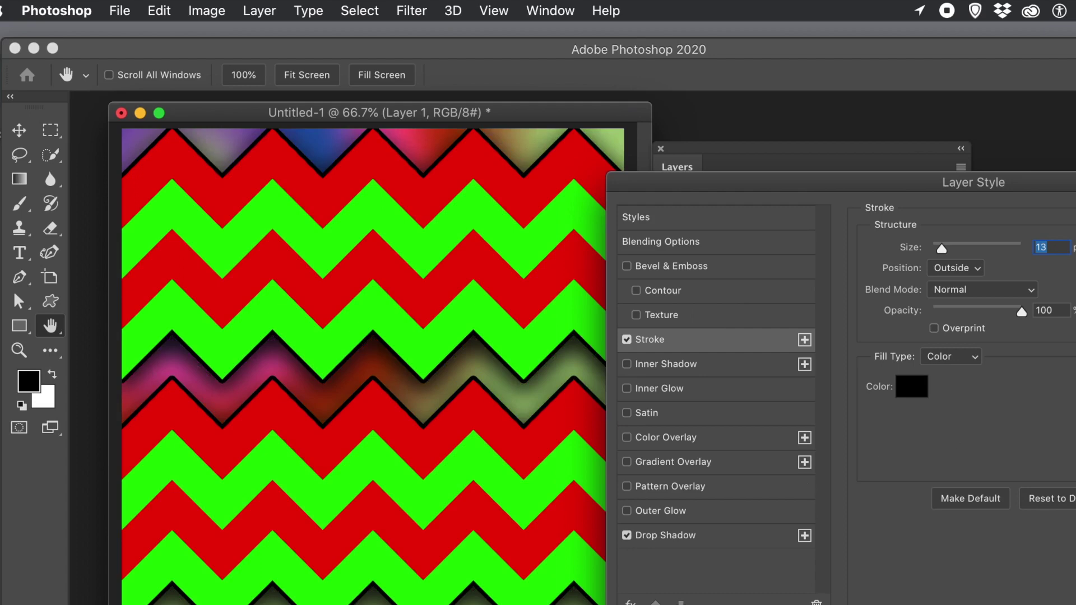
{"action": "key", "text": "Return"}
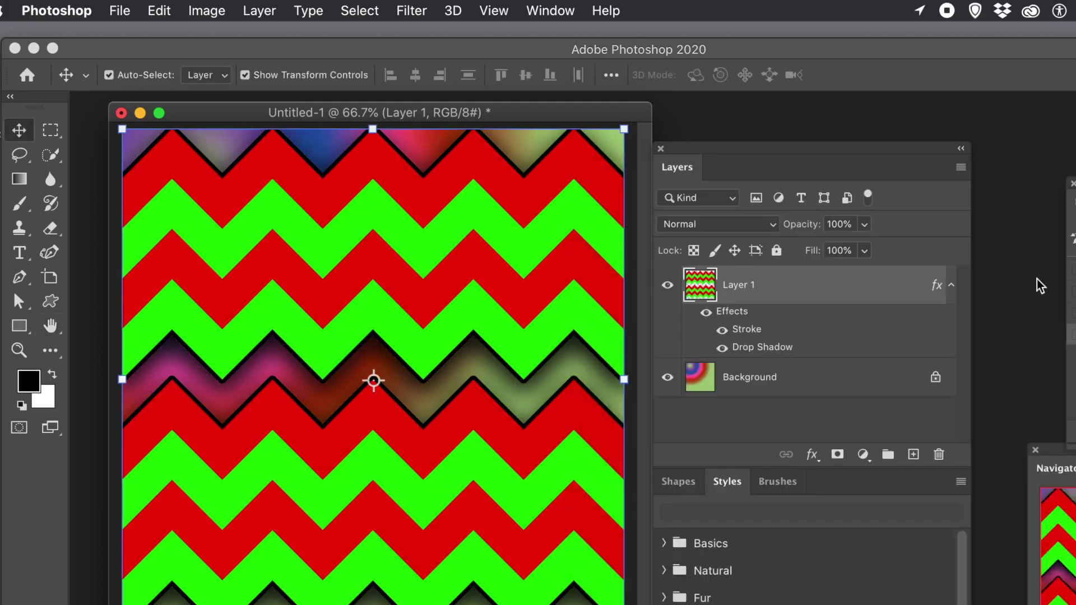
Apply the first Chrome style to Layer 1 from a floating Styles panel, then delete the layer
{"action": "left_click_drag", "start_coordinate": [725, 486], "coordinate": [497, 163]}
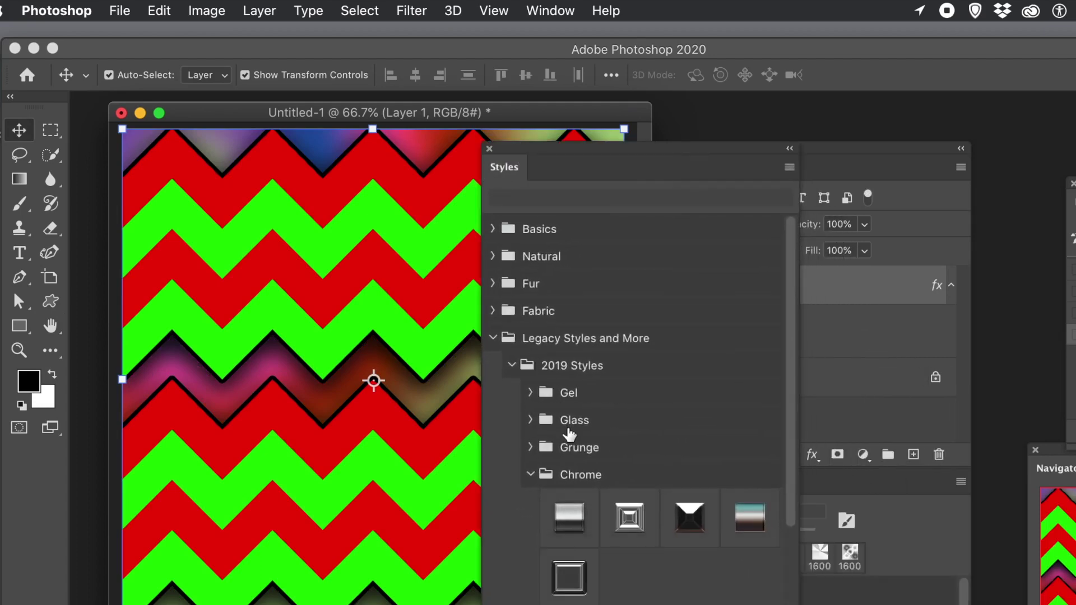
{"action": "left_click", "coordinate": [569, 520]}
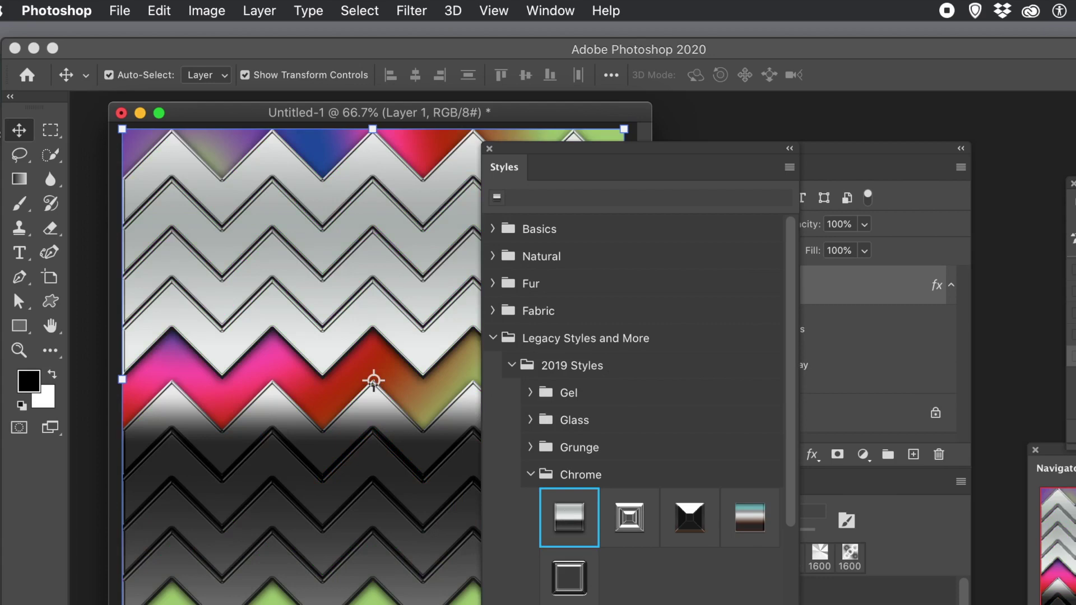
{"action": "key", "text": "Delete"}
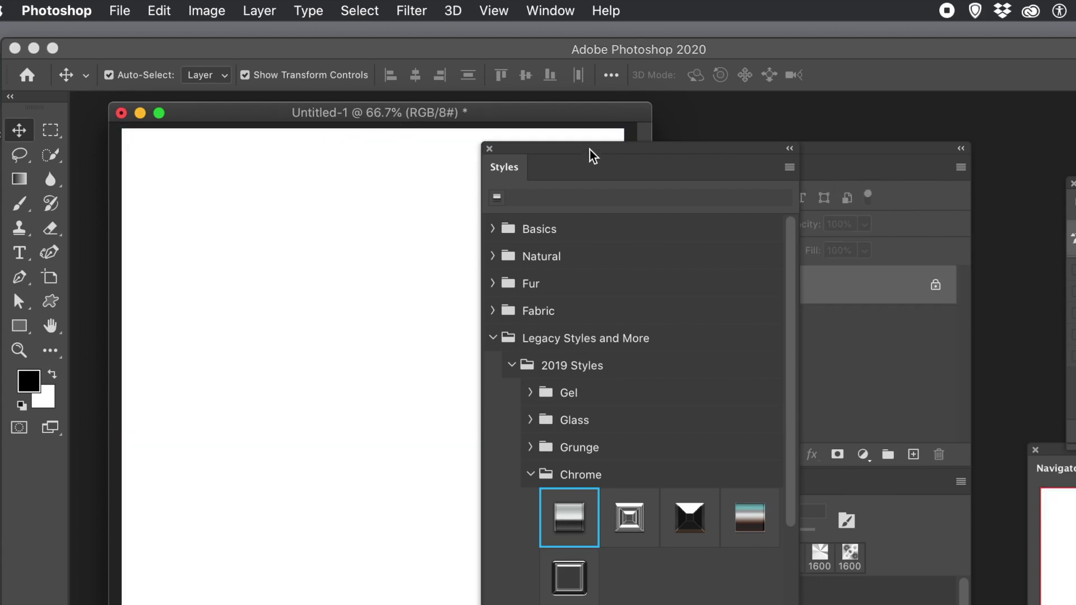
{"action": "mouse_move", "coordinate": [590, 150]}
{"action": "left_mouse_down"}
{"action": "mouse_move", "coordinate": [820, 162]}
{"action": "mouse_move", "coordinate": [953, 231]}
{"action": "left_mouse_up"}
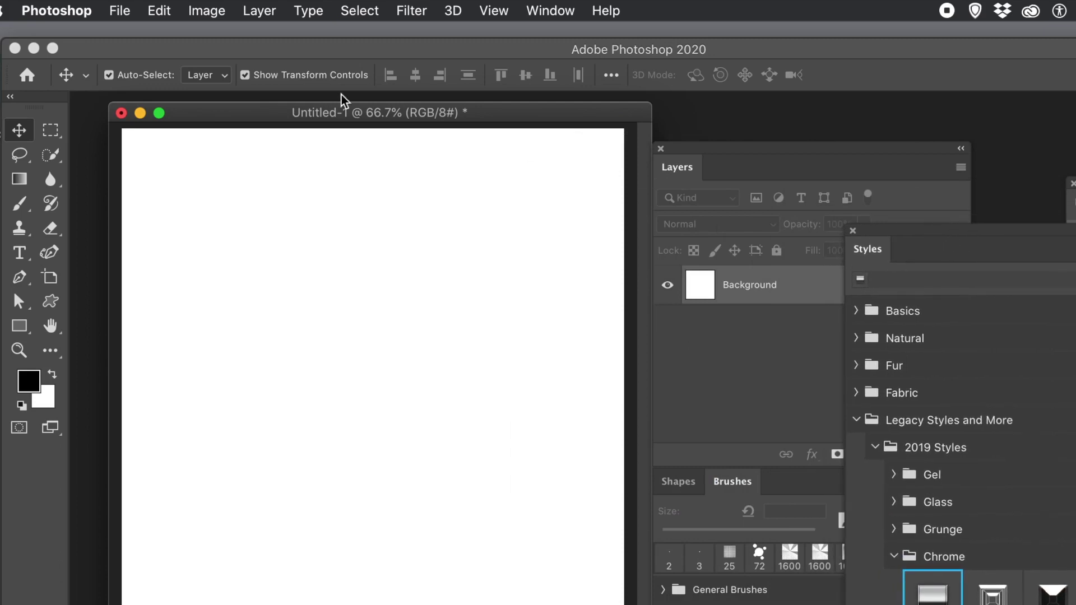
Create a new empty layer, Layer 1
{"action": "left_click", "coordinate": [254, 12]}
{"action": "left_click", "coordinate": [476, 33]}
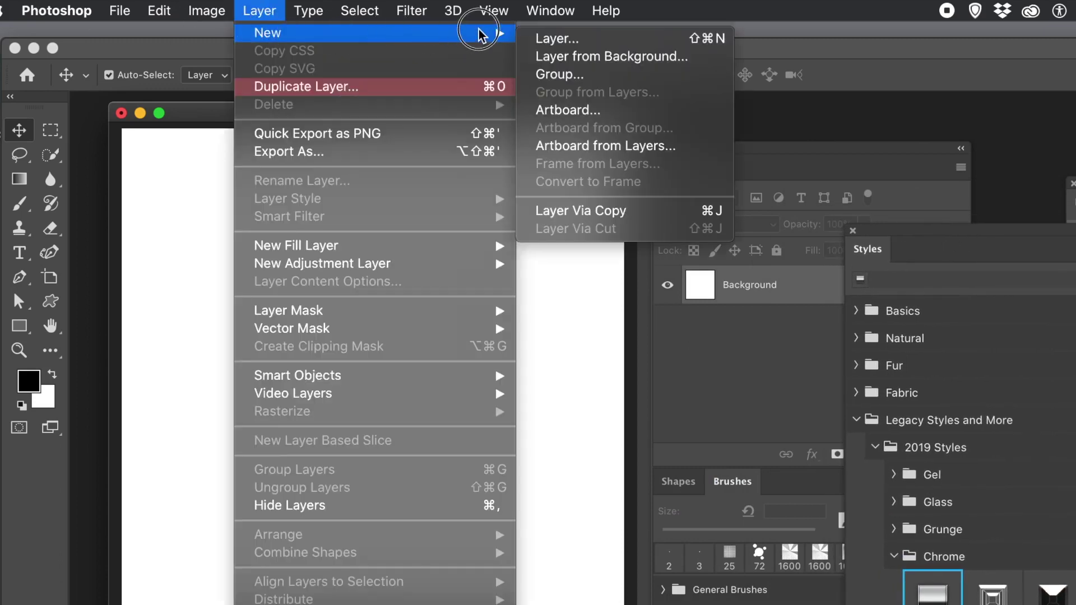
{"action": "left_click", "coordinate": [561, 41]}
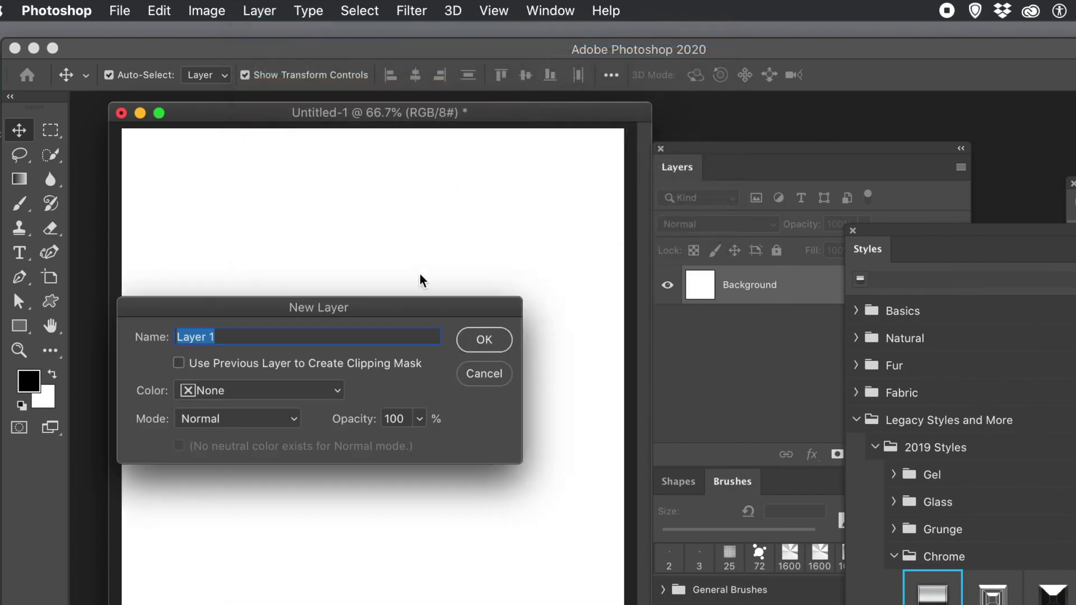
{"action": "left_click", "coordinate": [483, 341]}
Set up a pattern fill with Script enabled and Random Fill selected
{"action": "left_click", "coordinate": [159, 10]}
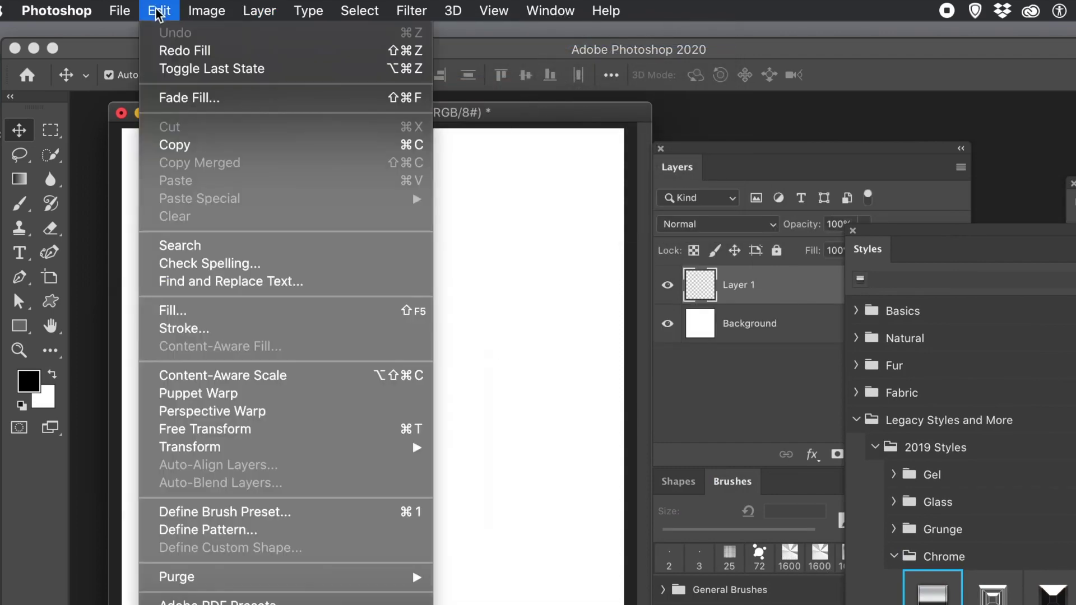
{"action": "left_click", "coordinate": [185, 314]}
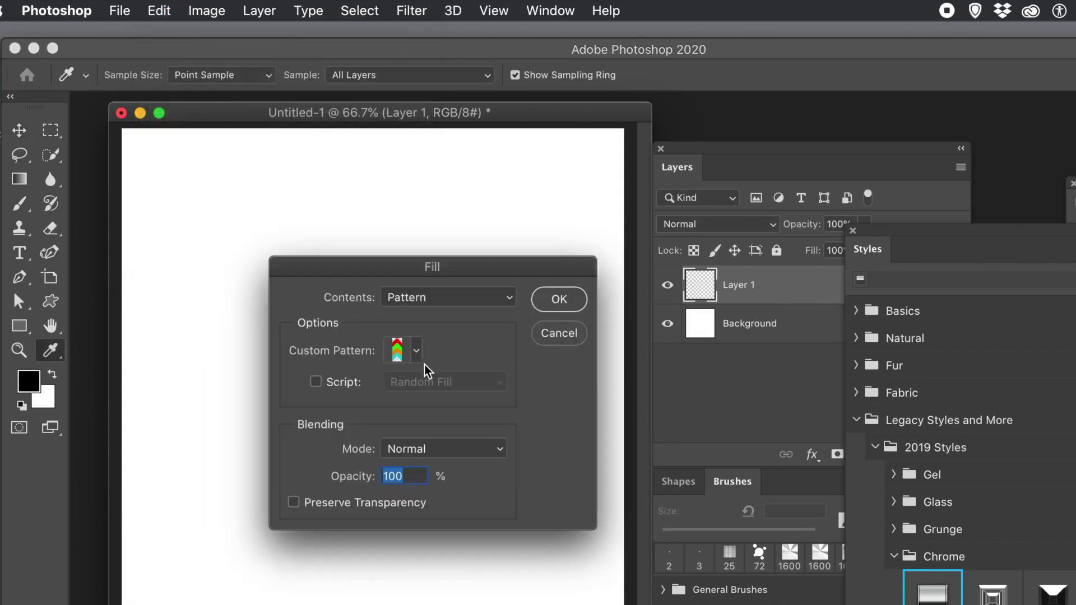
{"action": "left_click", "coordinate": [321, 381]}
{"action": "left_click", "coordinate": [450, 384]}
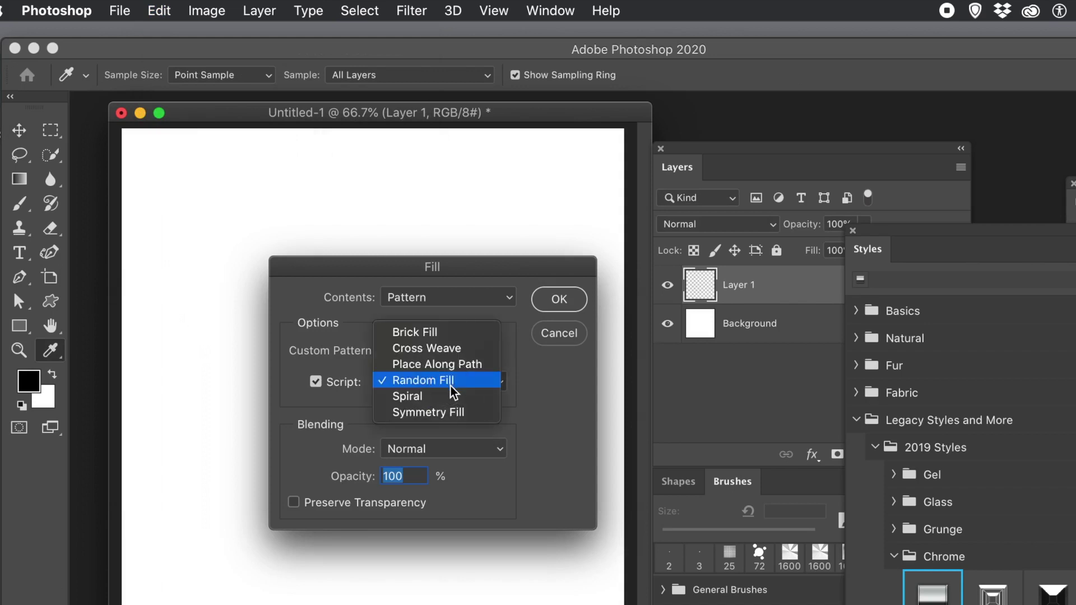
{"action": "left_click", "coordinate": [451, 385]}
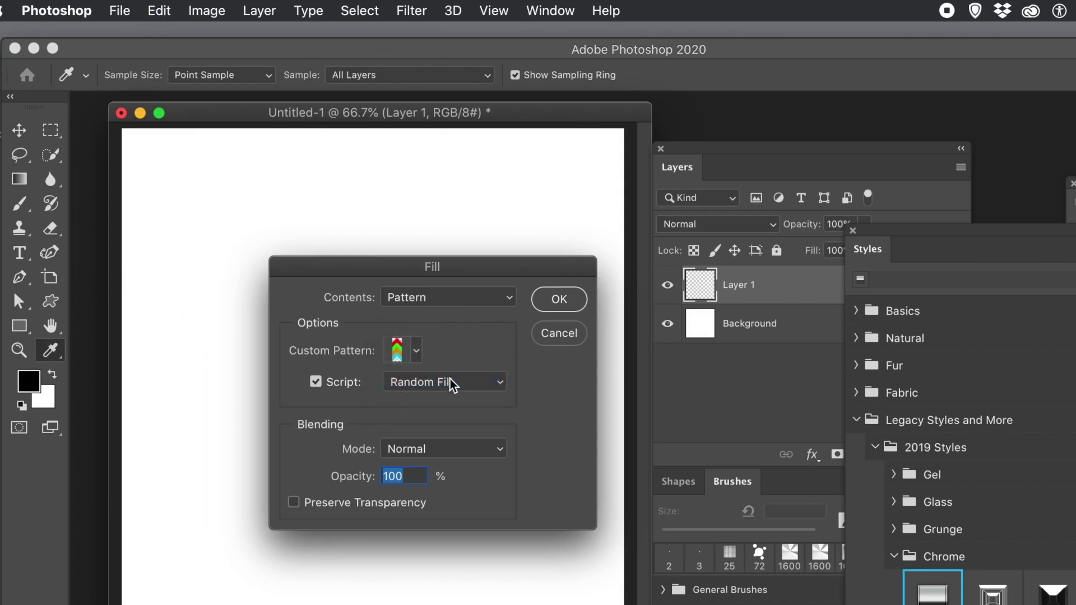
{"action": "left_click", "coordinate": [551, 301]}
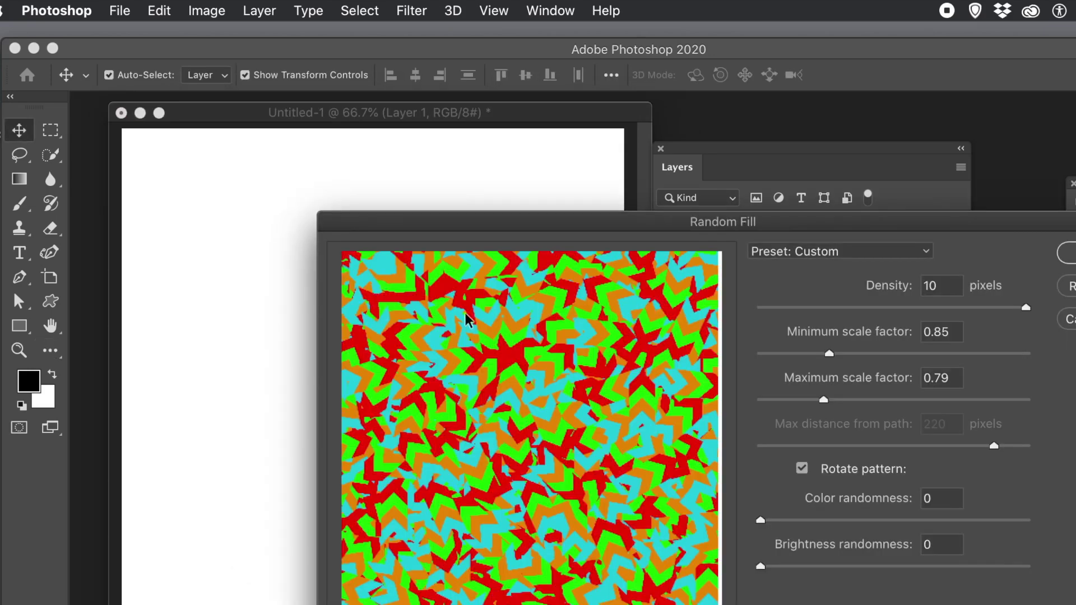
Apply the Random Fill scatter of chevrons to Layer 1, then undo it
{"action": "left_click_drag", "start_coordinate": [558, 224], "coordinate": [424, 193]}
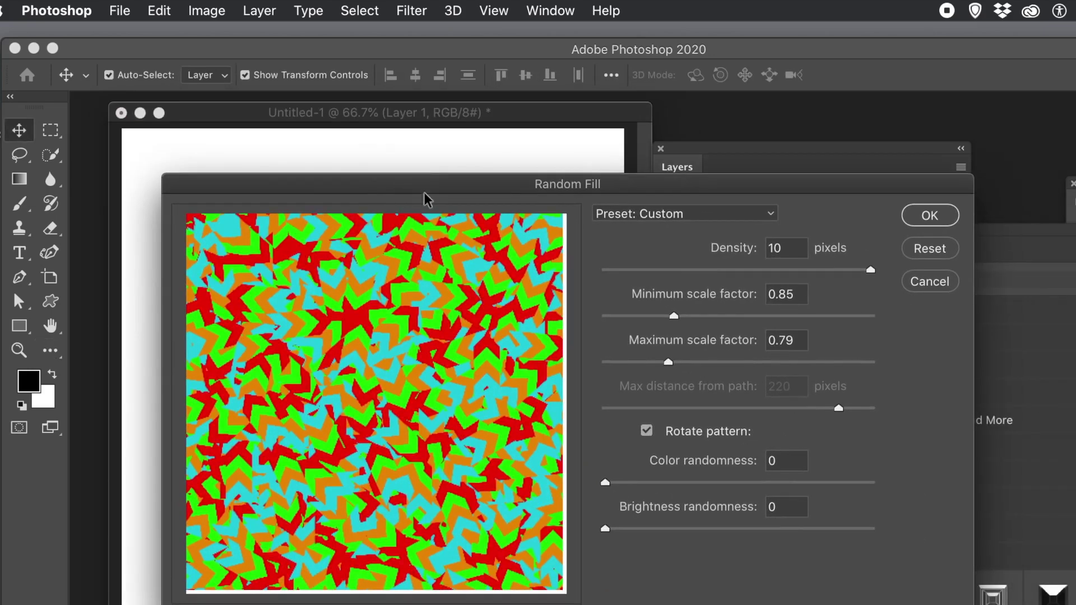
{"action": "left_click", "coordinate": [932, 216]}
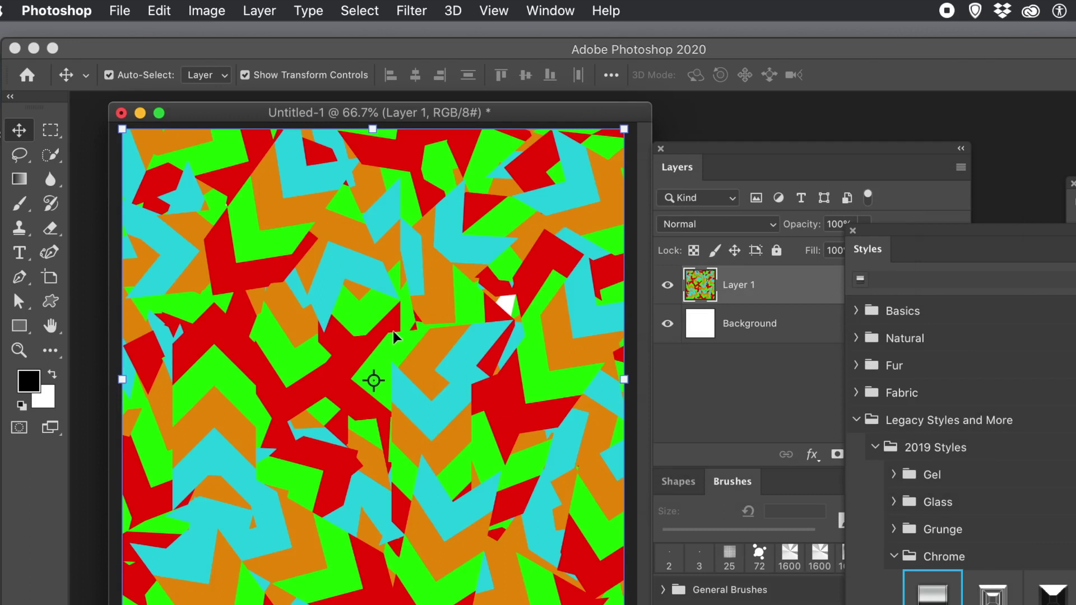
{"action": "key", "text": "super+z"}
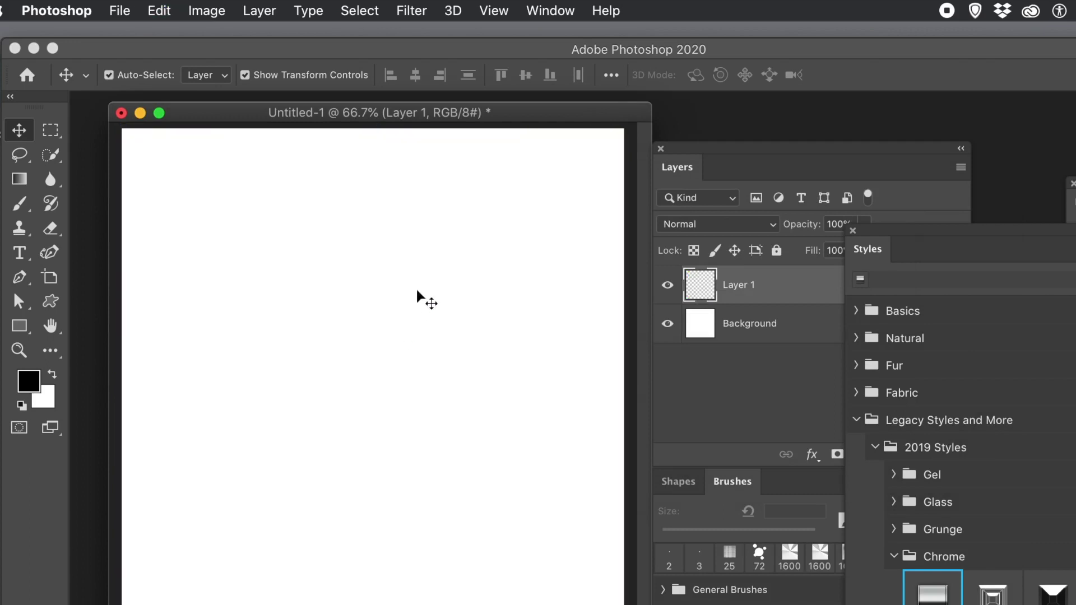
{"action": "left_click", "coordinate": [271, 13]}
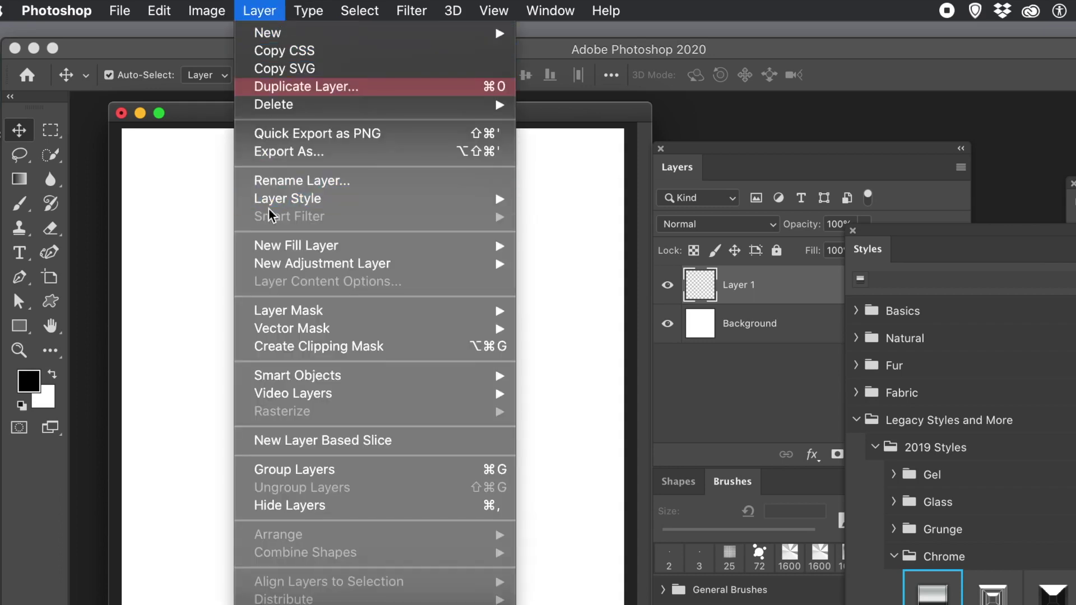
Create a new Pattern fill layer named Pattern Fill 1 via Layer > New Fill Layer
{"action": "mouse_move", "coordinate": [279, 203]}
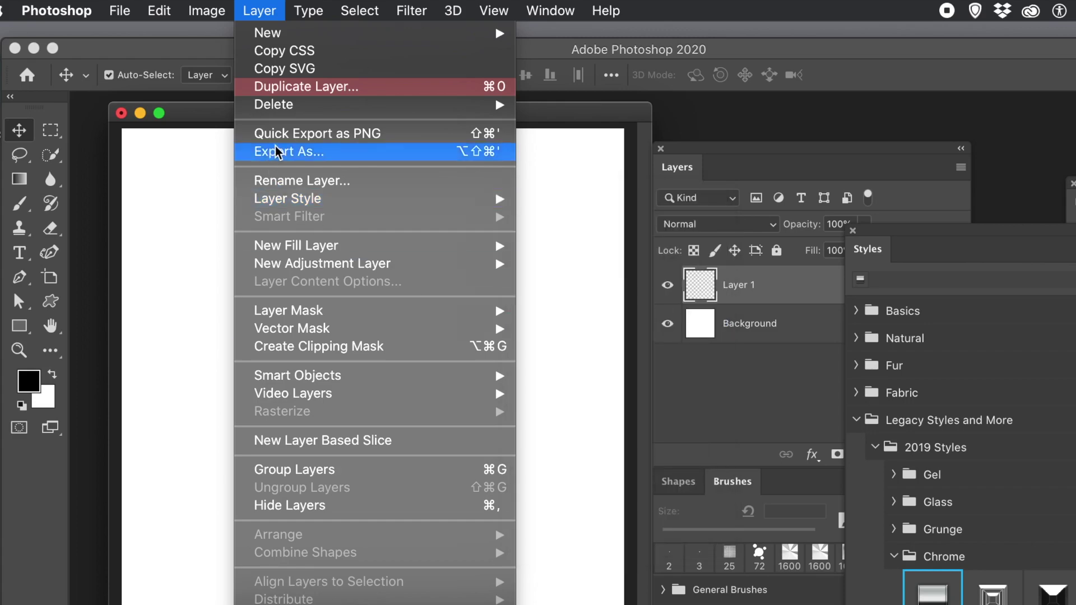
{"action": "mouse_move", "coordinate": [303, 250]}
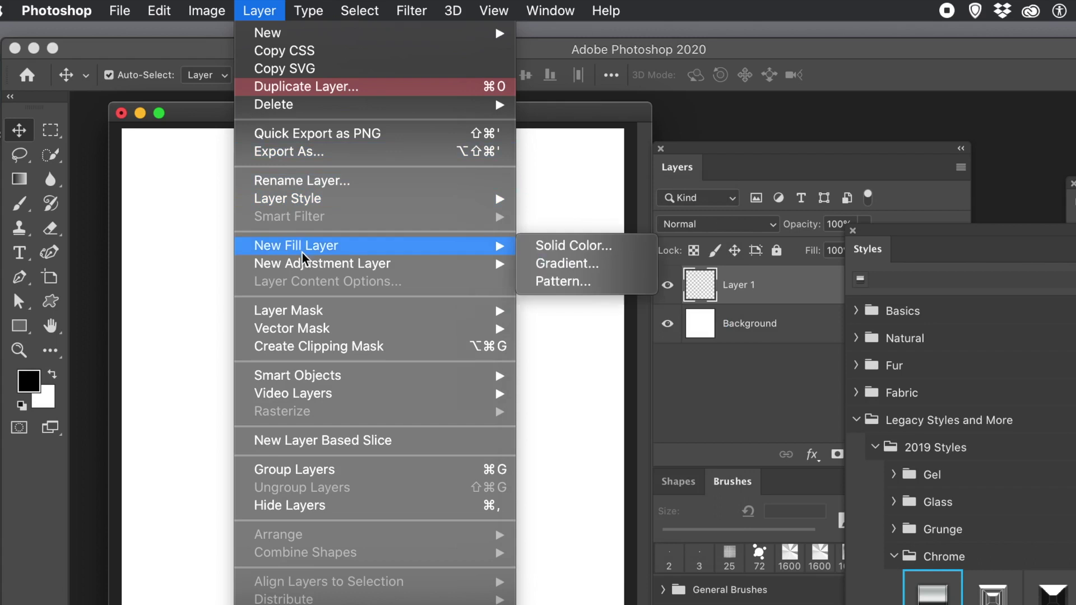
{"action": "left_click", "coordinate": [589, 282]}
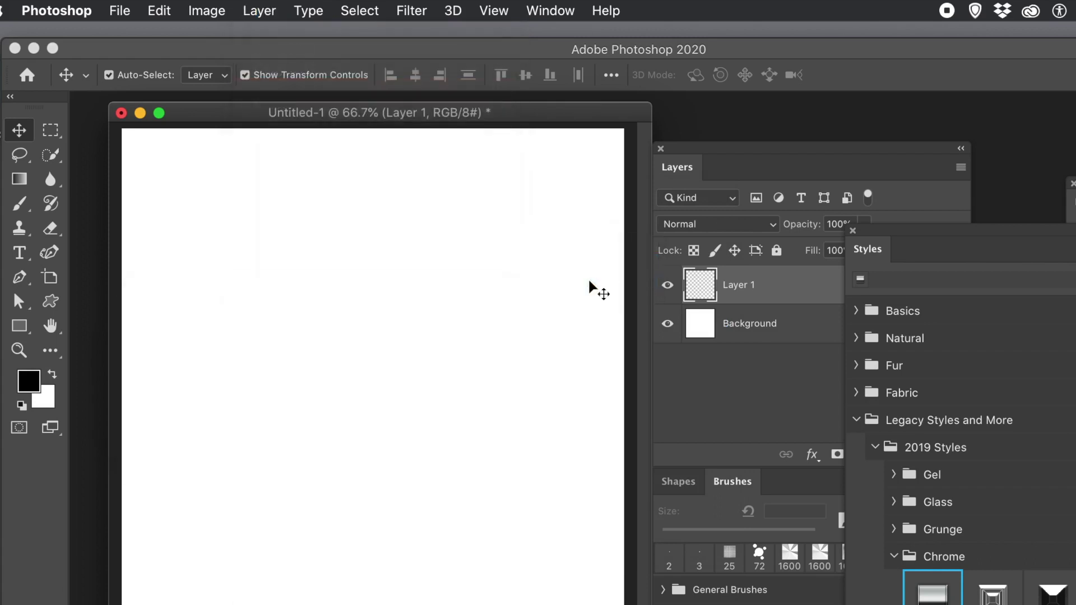
{"action": "left_click_drag", "start_coordinate": [409, 311], "coordinate": [753, 288]}
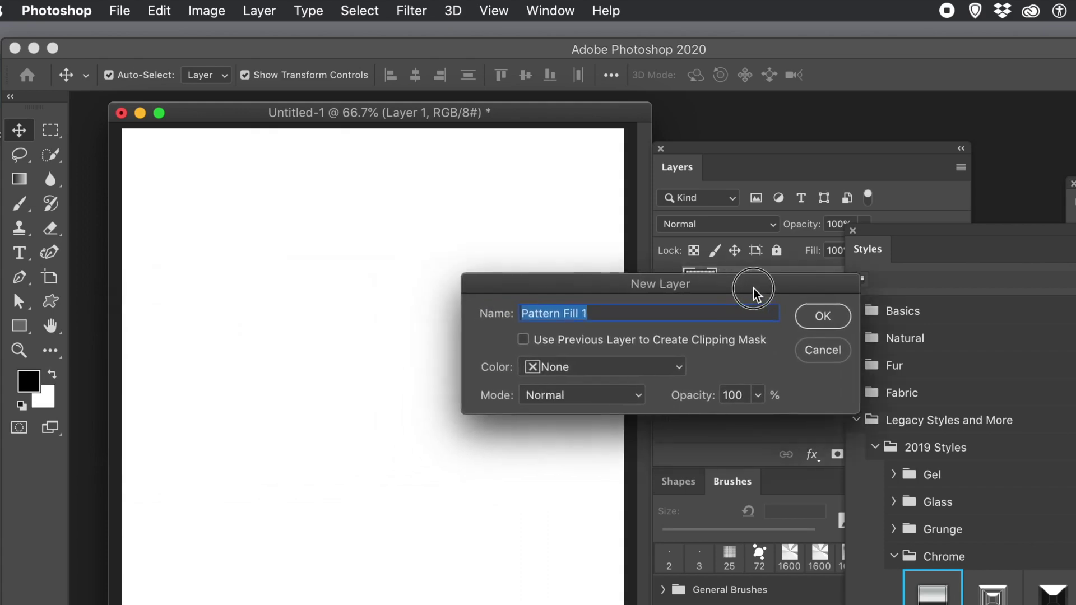
{"action": "left_click", "coordinate": [818, 327]}
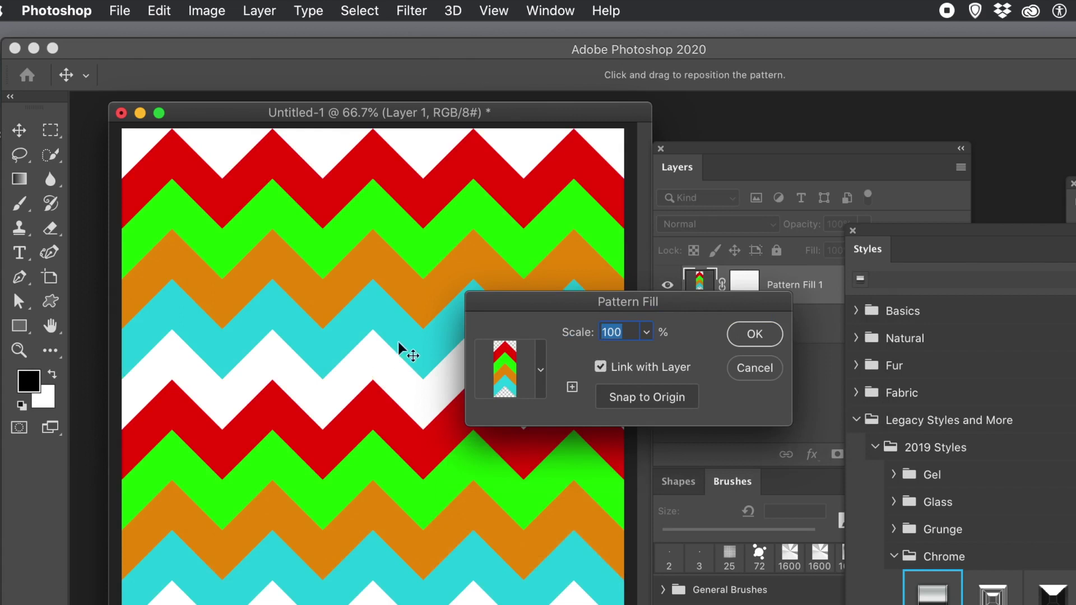
Compare several chevron patterns, then commit the red, green and white chevron pattern fill
{"action": "left_click_drag", "start_coordinate": [399, 343], "coordinate": [491, 349]}
{"action": "left_click", "coordinate": [543, 371]}
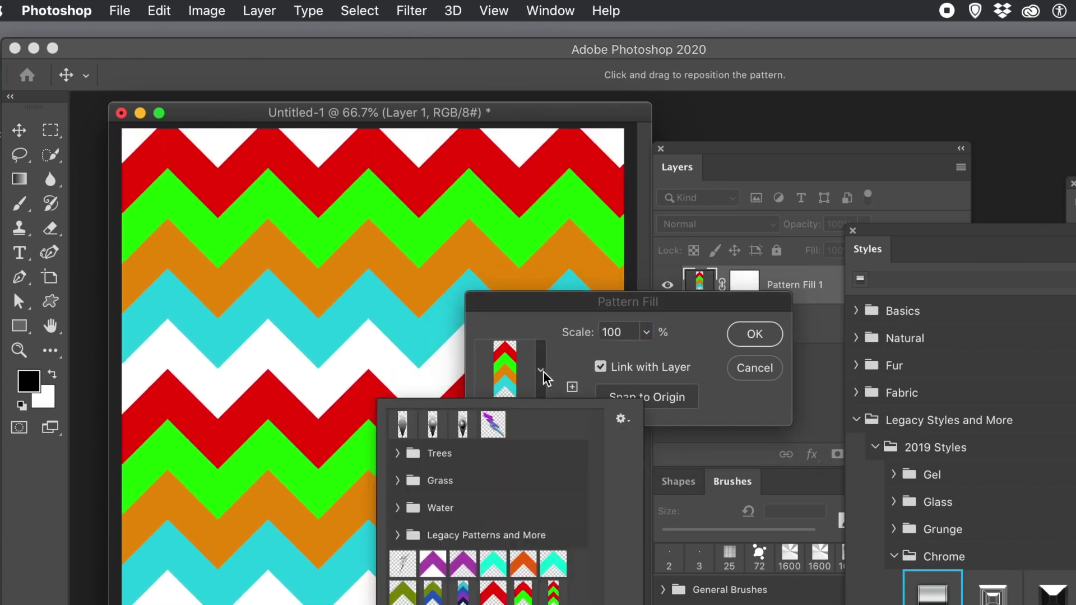
{"action": "left_click", "coordinate": [463, 591]}
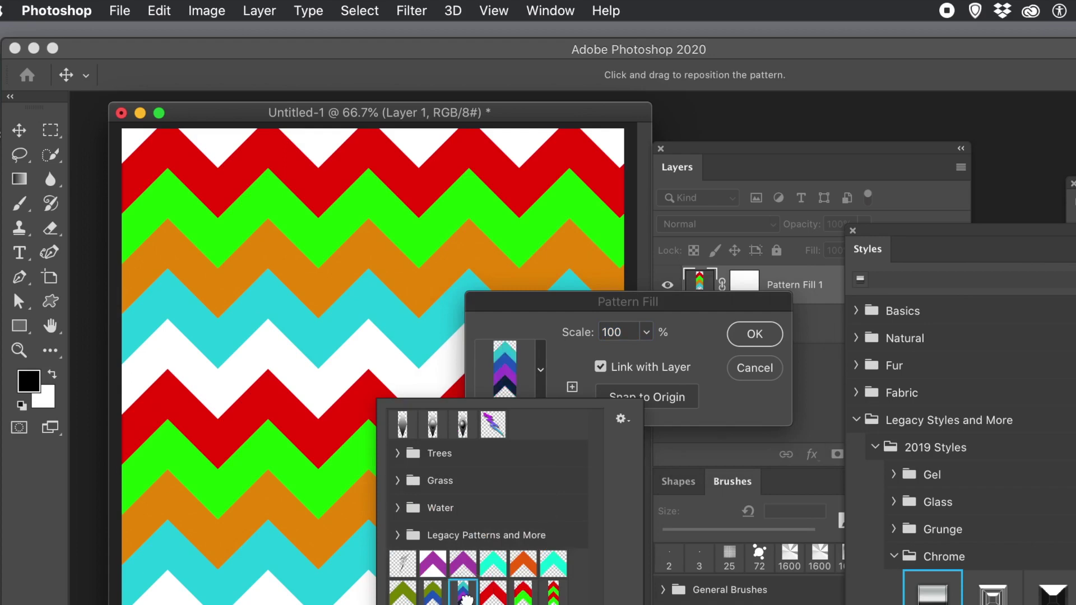
{"action": "left_click", "coordinate": [493, 592]}
{"action": "left_click", "coordinate": [523, 591]}
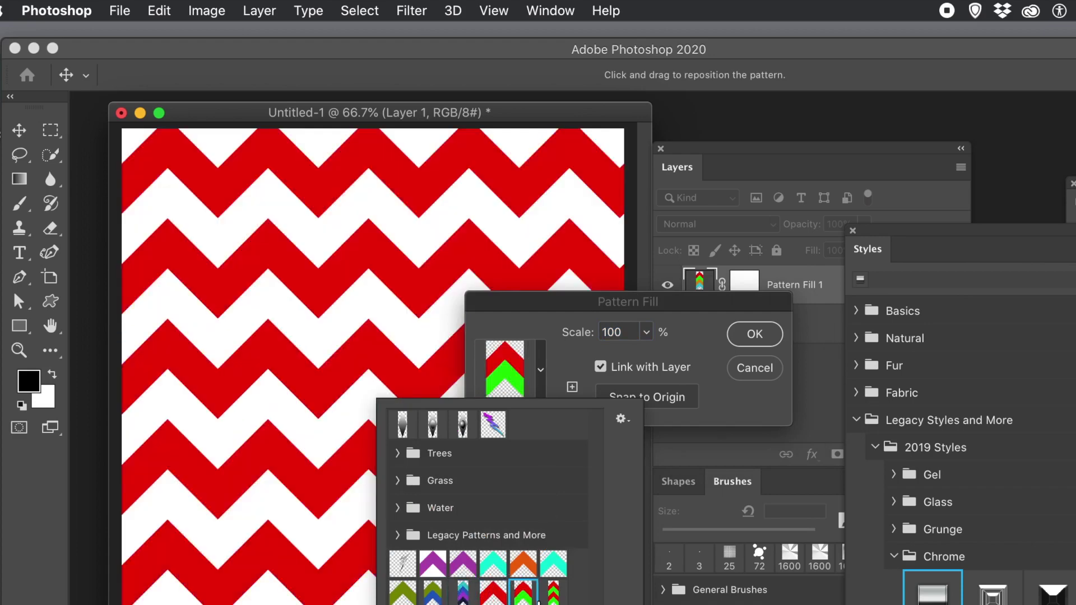
{"action": "left_click", "coordinate": [553, 592]}
{"action": "left_click", "coordinate": [433, 593]}
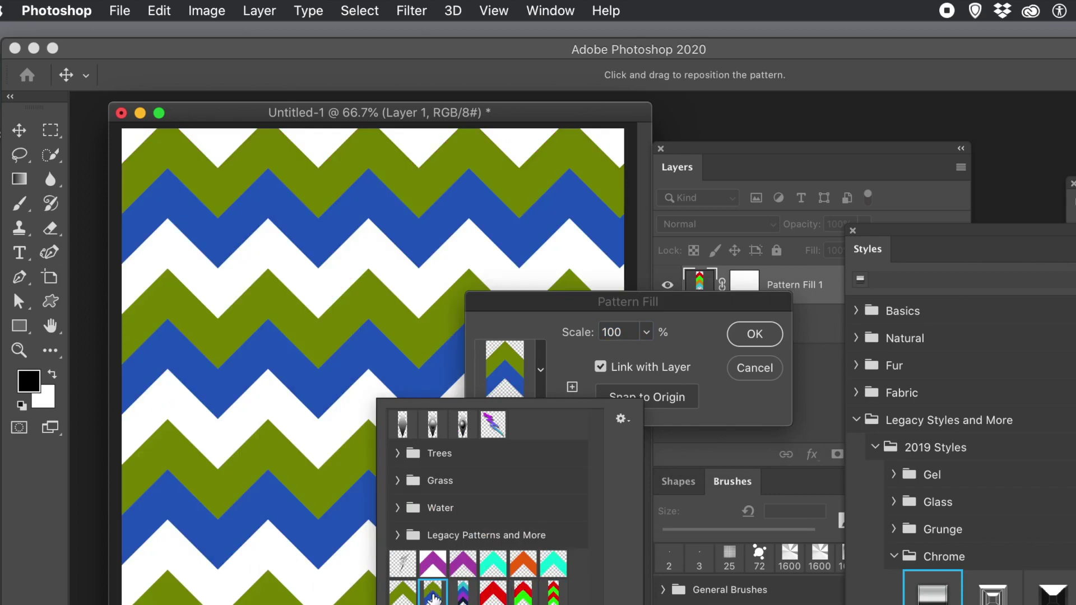
{"action": "left_click", "coordinate": [411, 598]}
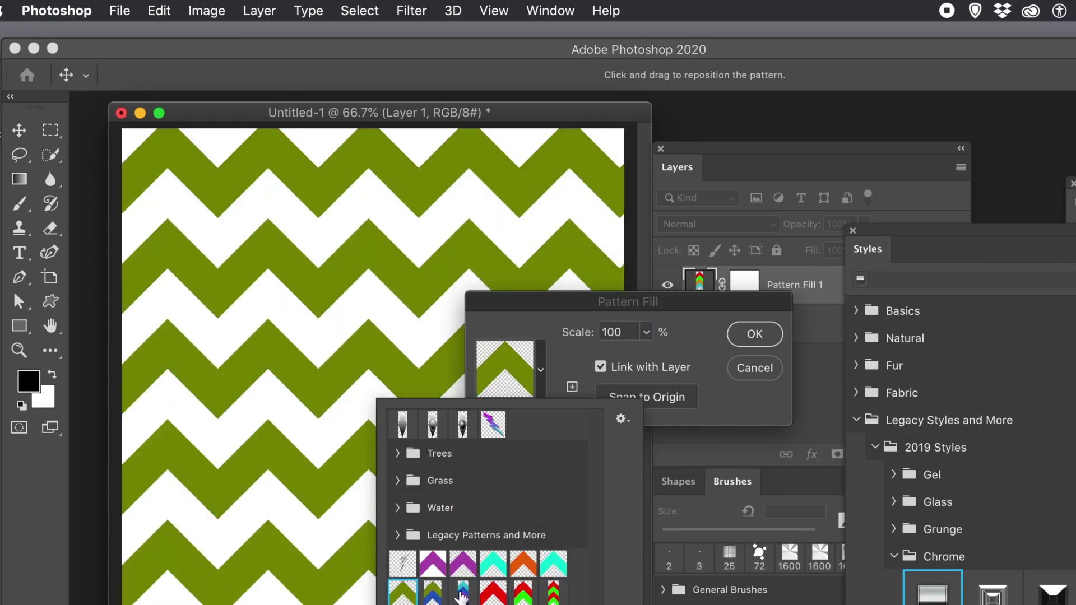
{"action": "left_click", "coordinate": [551, 597]}
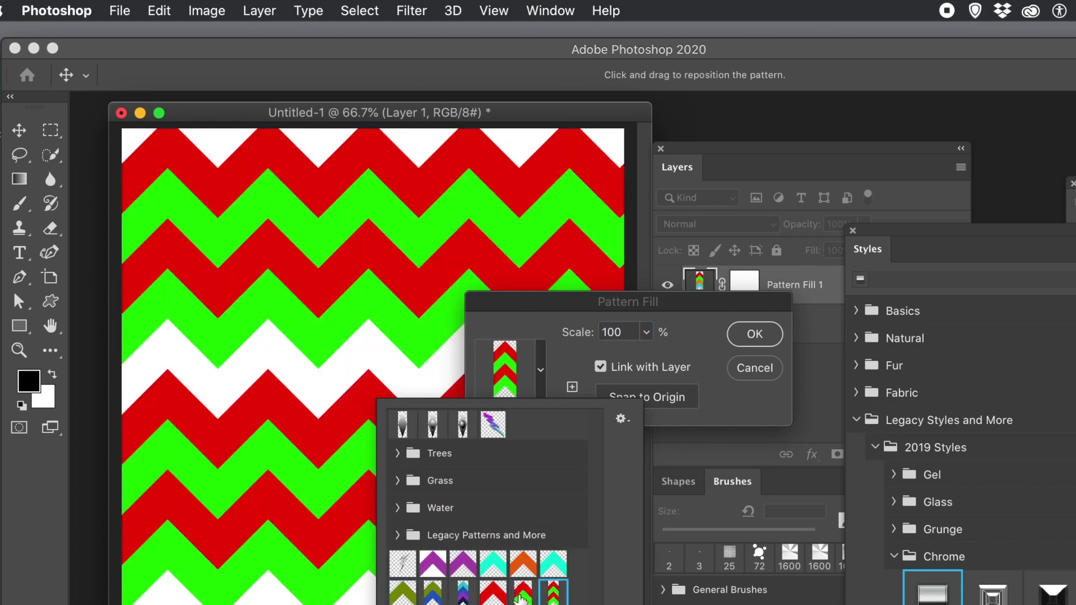
{"action": "left_click", "coordinate": [522, 597]}
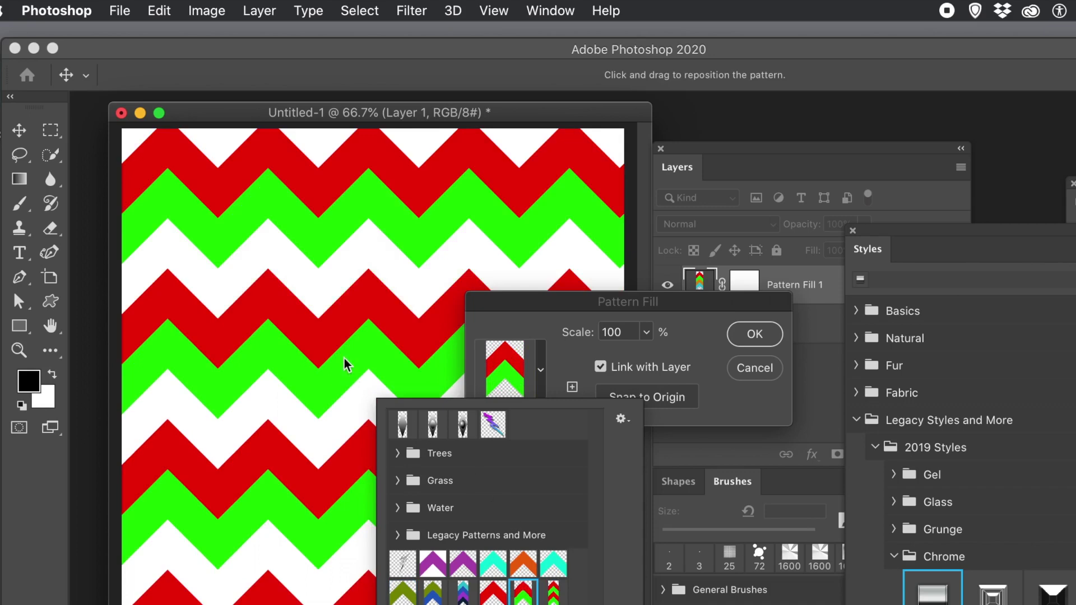
{"action": "left_click", "coordinate": [768, 339]}
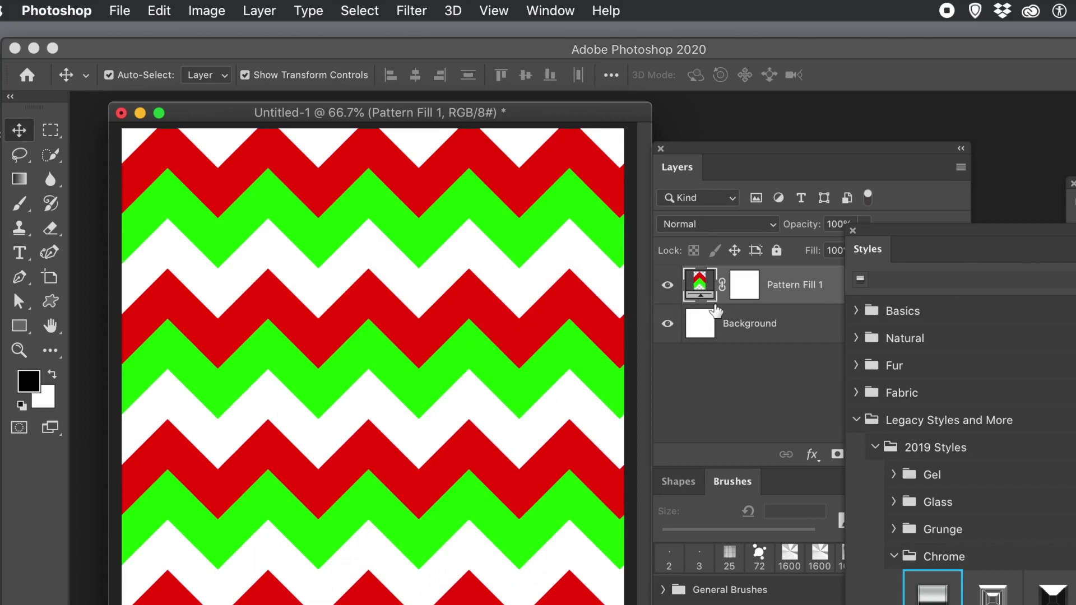
Duplicate Pattern Fill 1 and shift the copy so its chevrons interlock with the original
{"action": "left_click", "coordinate": [267, 11]}
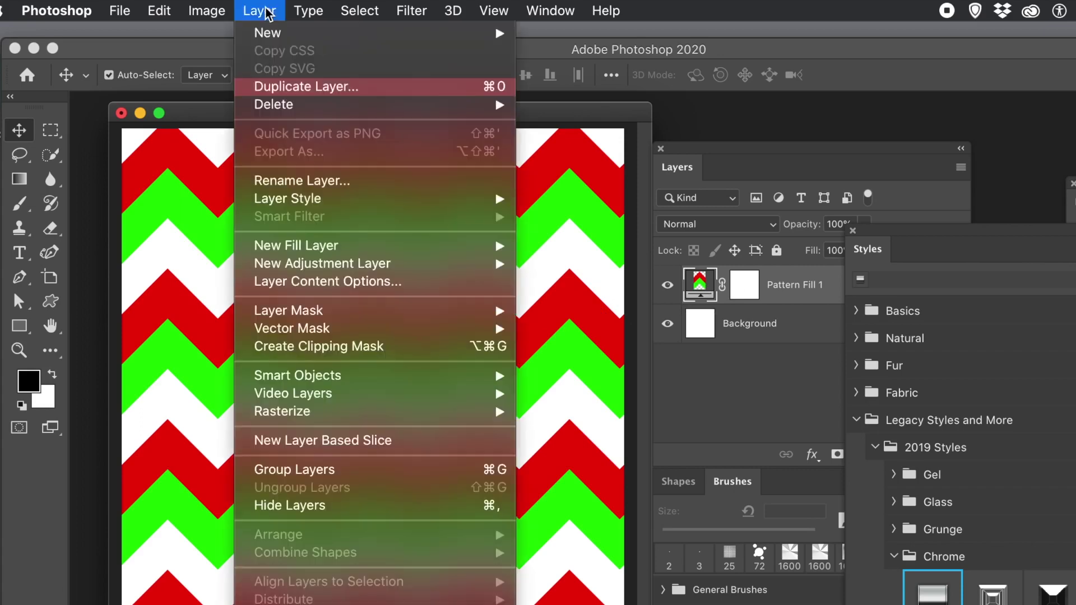
{"action": "left_click", "coordinate": [304, 88]}
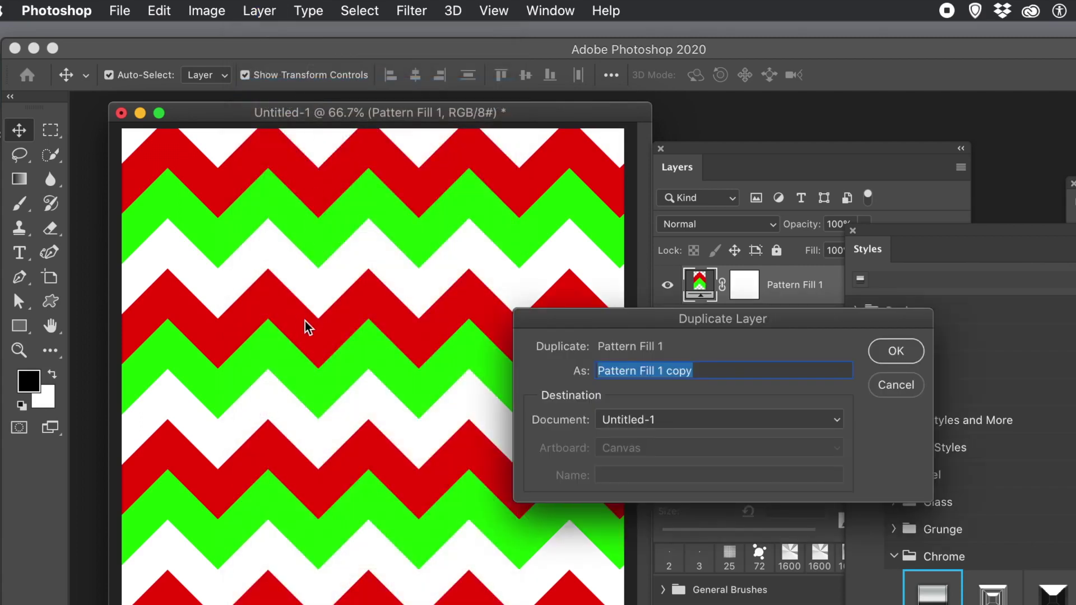
{"action": "left_click", "coordinate": [896, 351]}
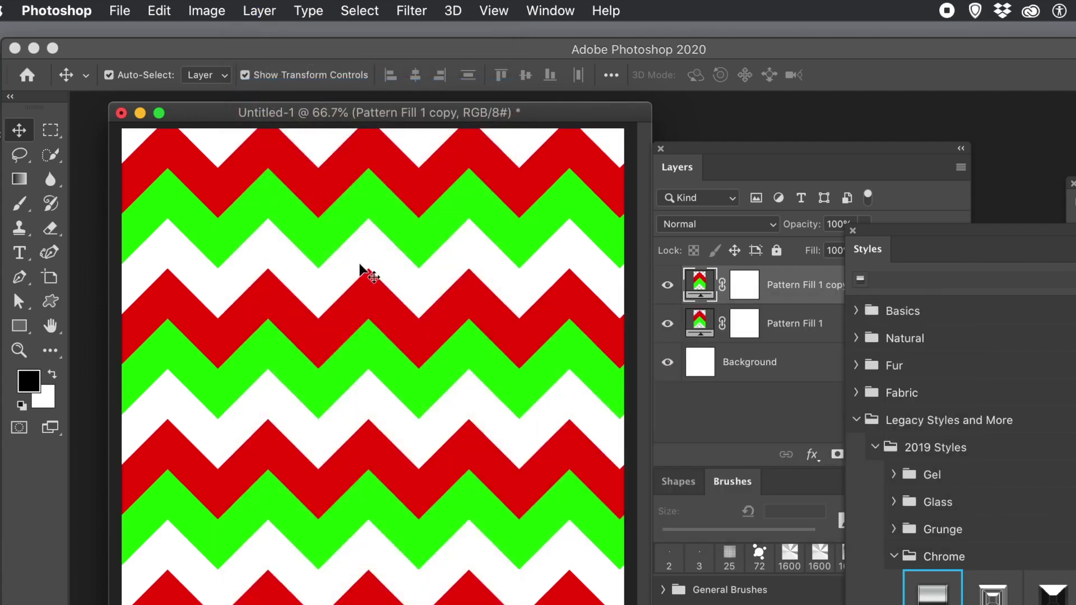
{"action": "left_click_drag", "start_coordinate": [373, 317], "coordinate": [354, 242]}
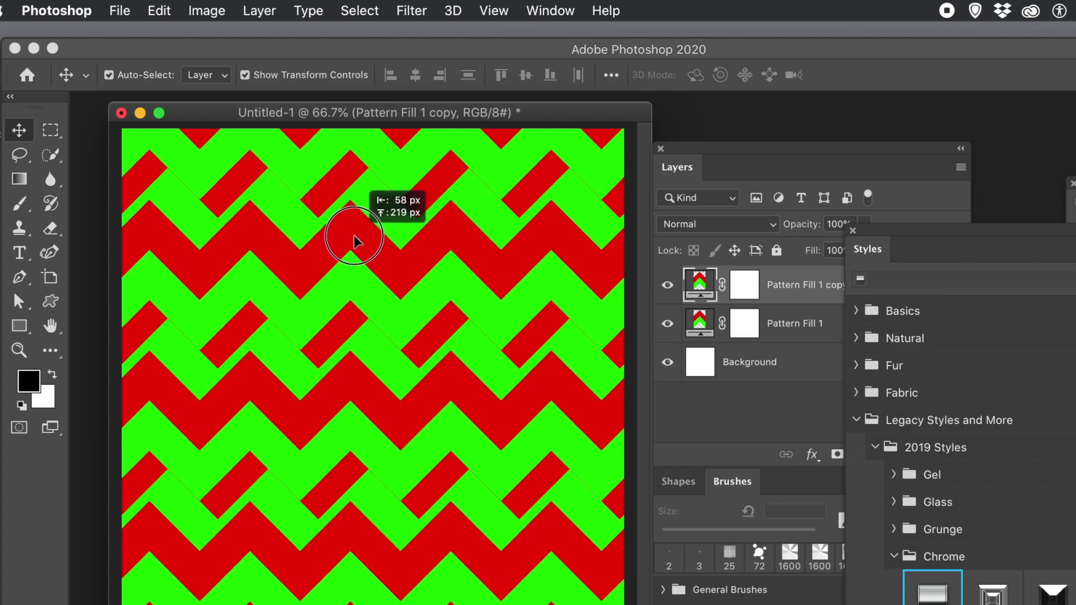
{"action": "left_click_drag", "start_coordinate": [354, 242], "coordinate": [384, 399]}
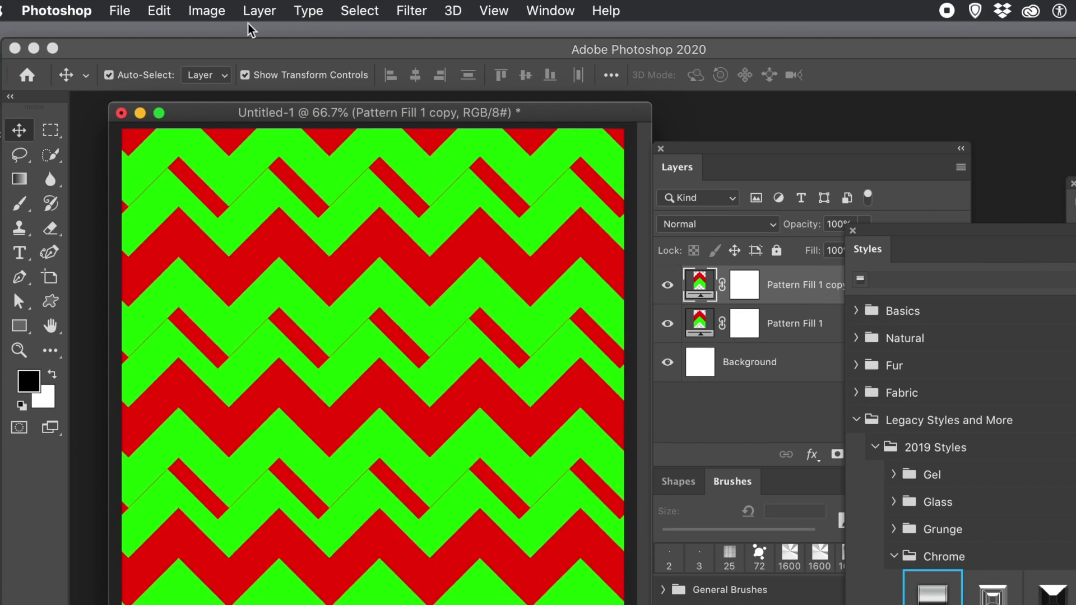
Set the Pattern Fill 1 copy's pattern scale to 25%
{"action": "left_click", "coordinate": [701, 284]}
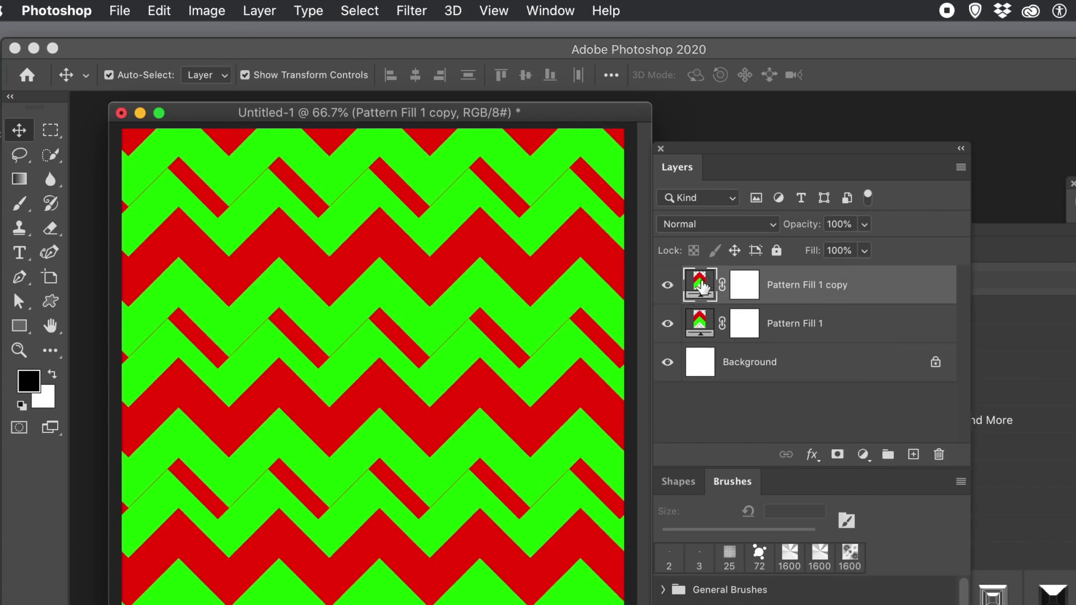
{"action": "double_click", "coordinate": [701, 285]}
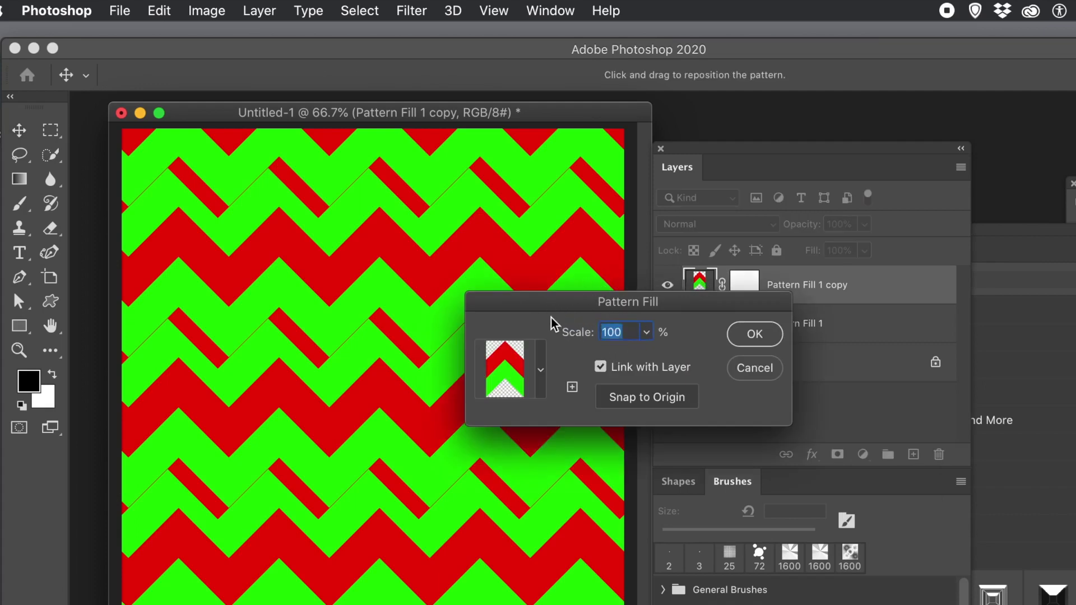
{"action": "type", "text": "2"}
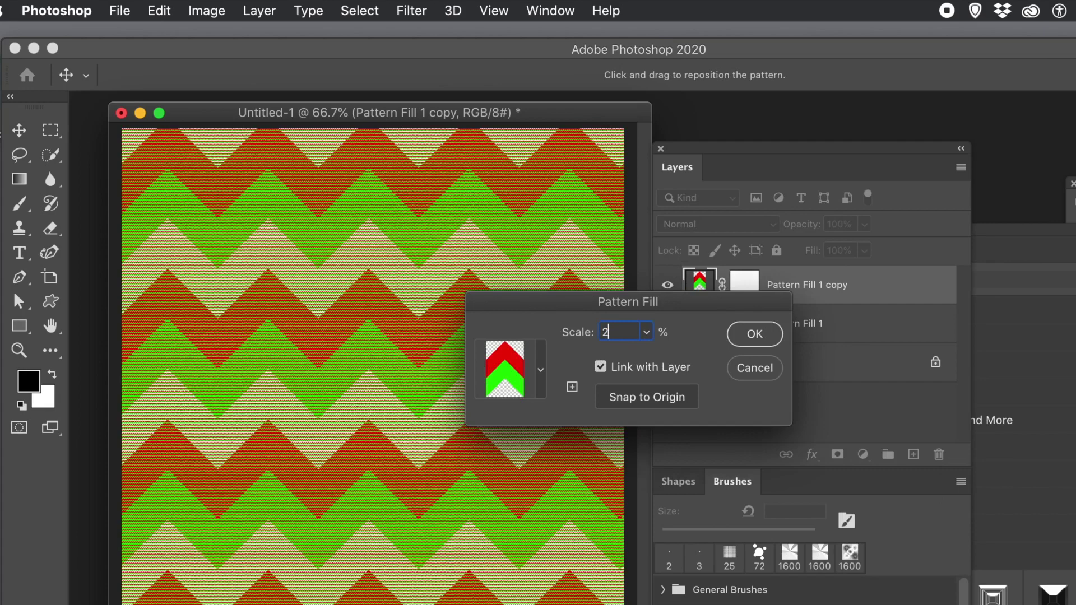
{"action": "type", "text": "5"}
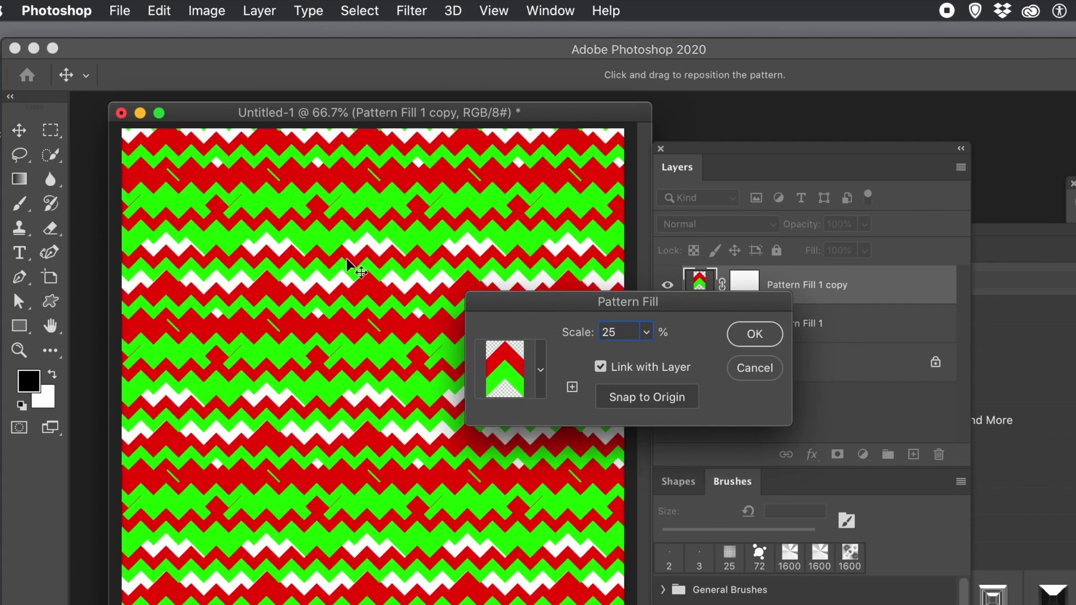
{"action": "left_click_drag", "start_coordinate": [360, 255], "coordinate": [342, 273]}
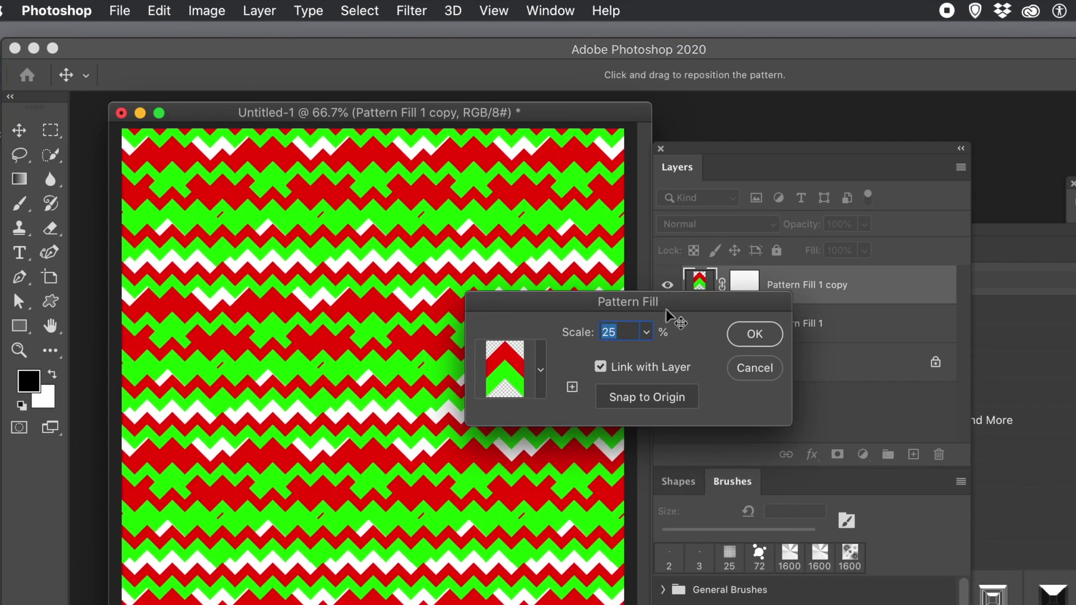
{"action": "left_click", "coordinate": [752, 341]}
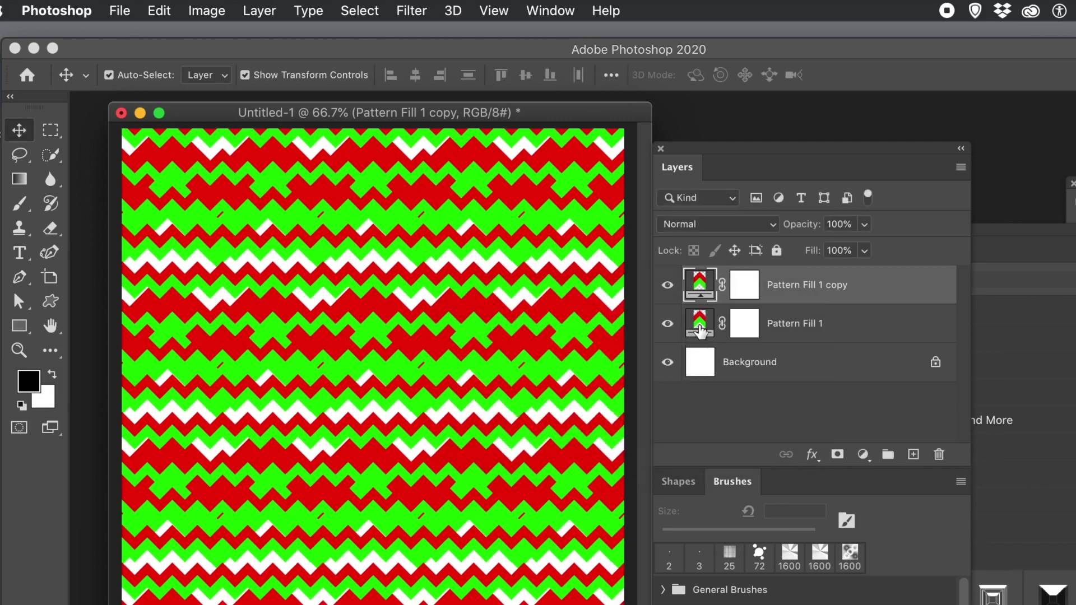
Delete the original Pattern Fill 1 layer, leaving only the copy
{"action": "left_click", "coordinate": [698, 324]}
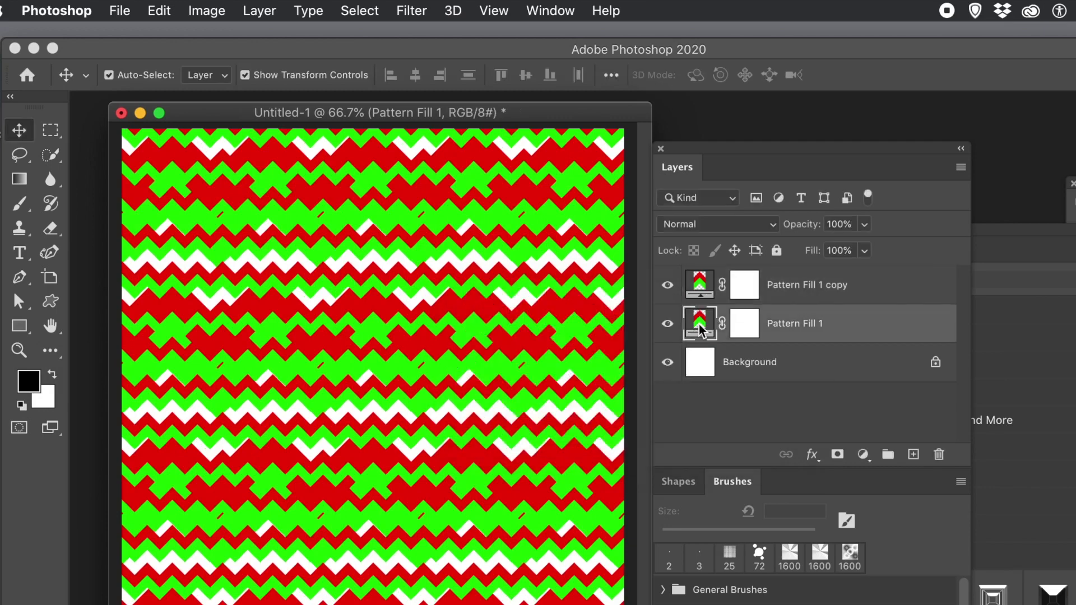
{"action": "left_click", "coordinate": [938, 454]}
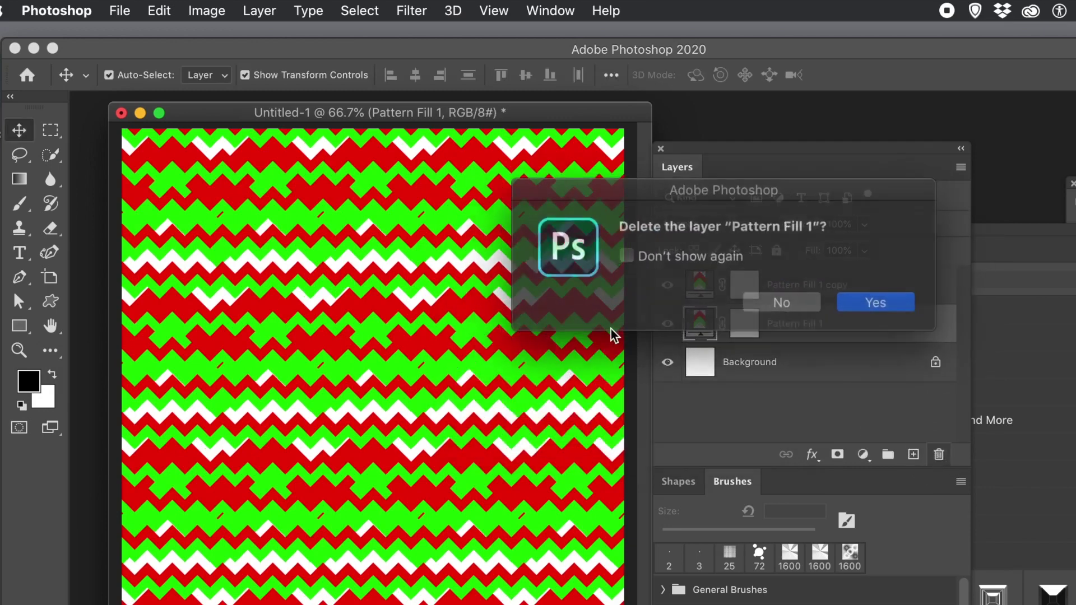
{"action": "left_click", "coordinate": [885, 304]}
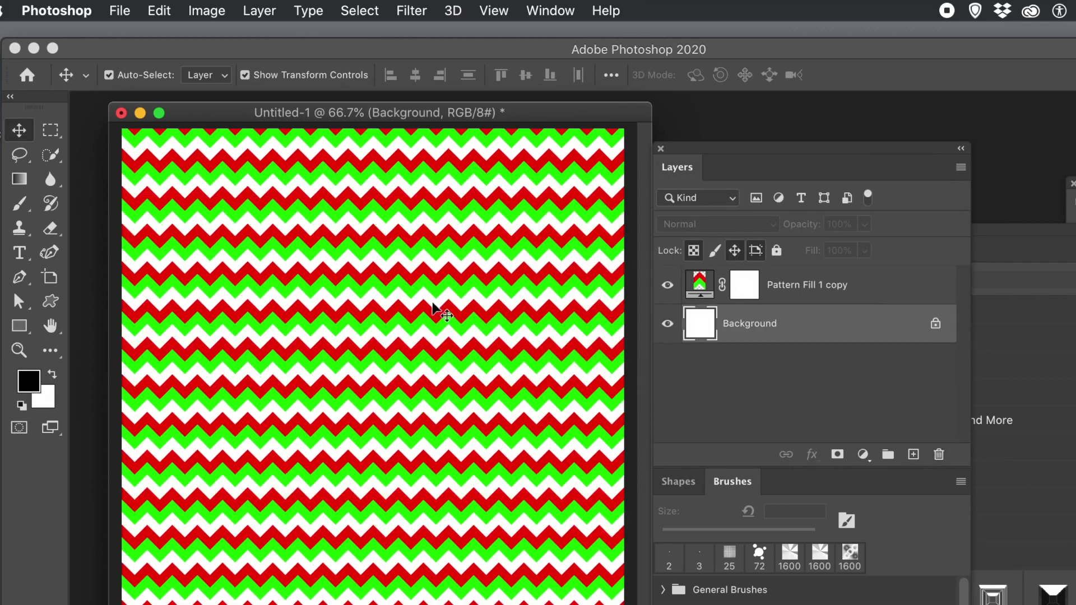
{"action": "mouse_move", "coordinate": [432, 306]}
{"action": "left_mouse_down"}
{"action": "mouse_move", "coordinate": [434, 356]}
{"action": "mouse_move", "coordinate": [442, 343]}
{"action": "mouse_move", "coordinate": [430, 312]}
{"action": "left_mouse_up"}
Change the copy's pattern scale to 50%
{"action": "left_click", "coordinate": [700, 285]}
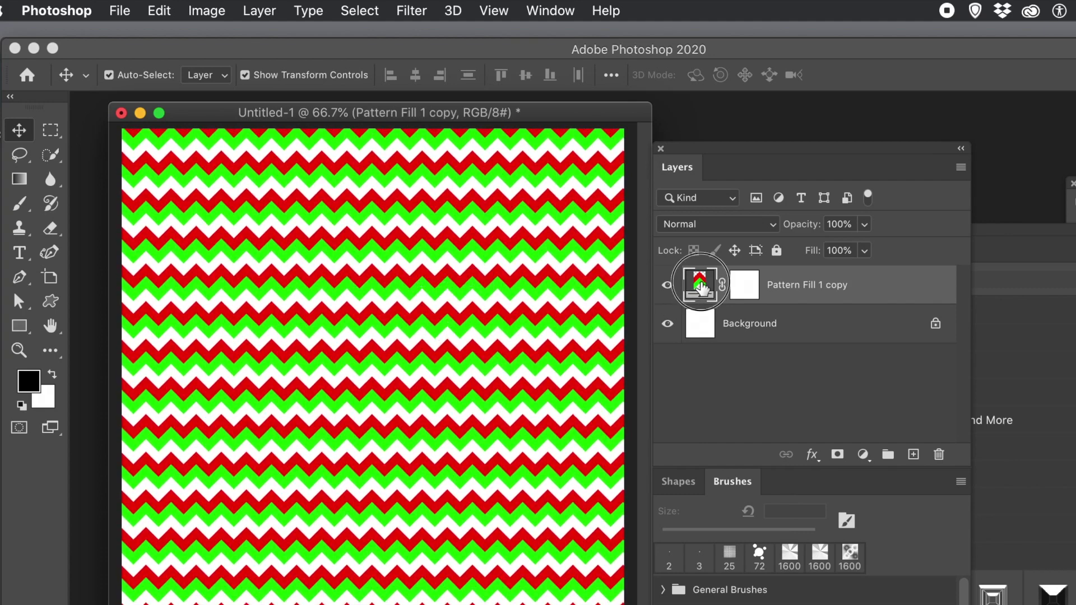
{"action": "double_click", "coordinate": [701, 286]}
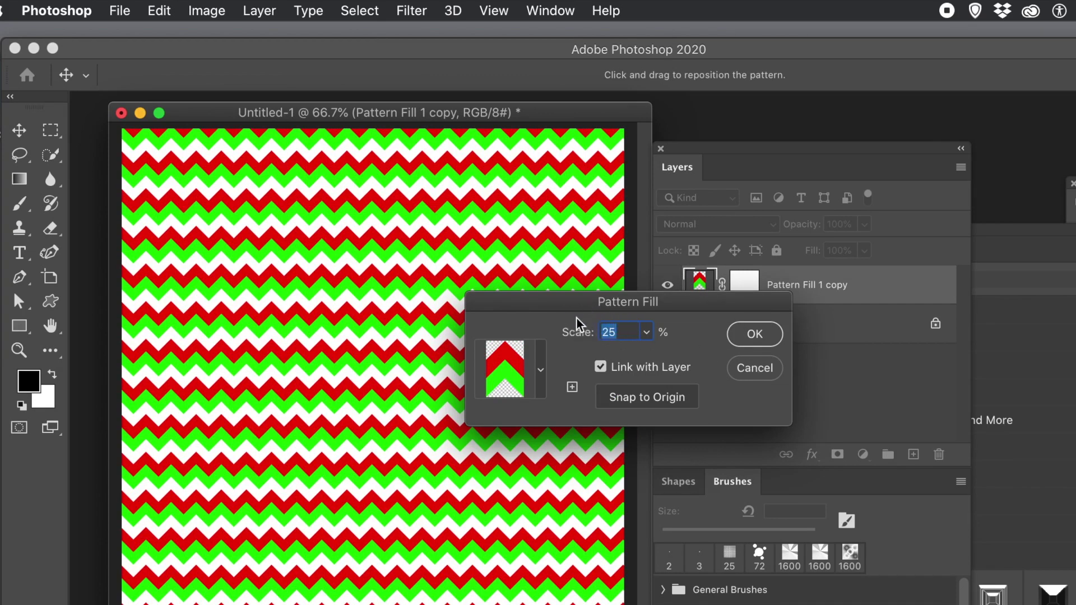
{"action": "type", "text": "50"}
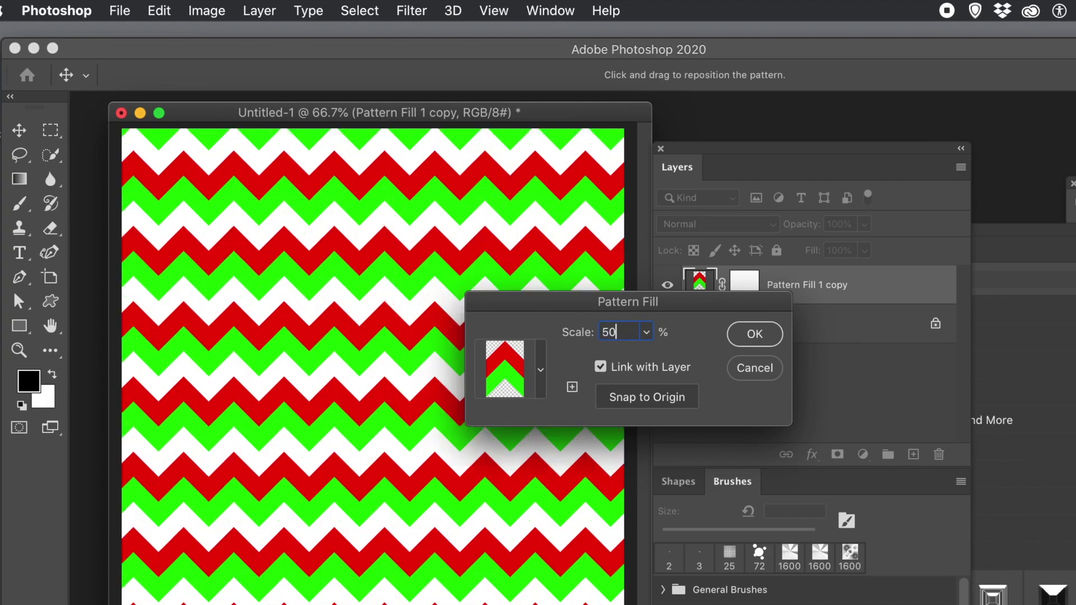
{"action": "left_click", "coordinate": [753, 334]}
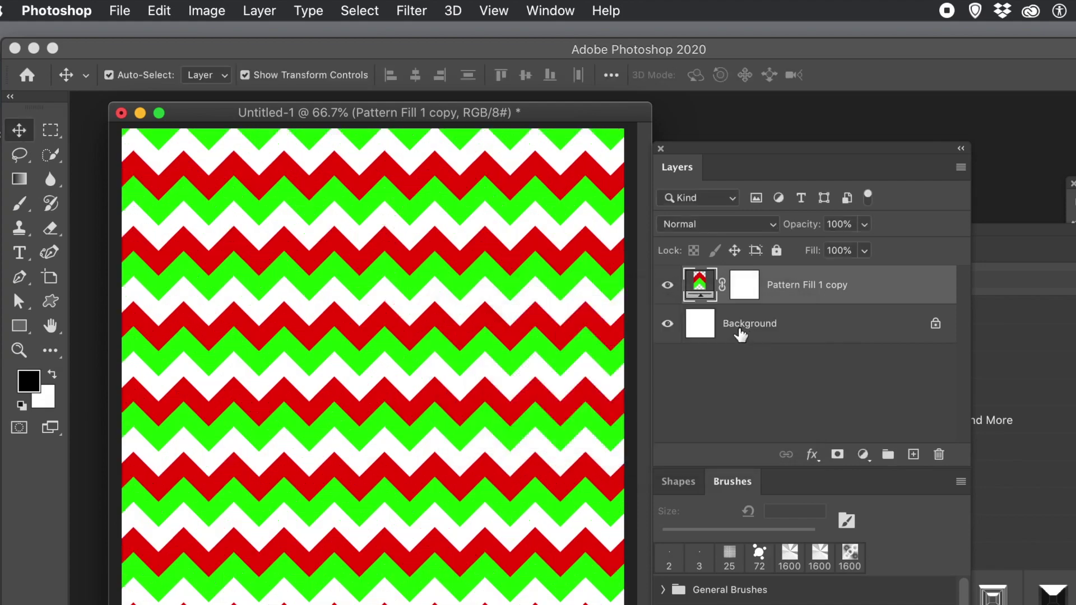
{"action": "left_click", "coordinate": [259, 12]}
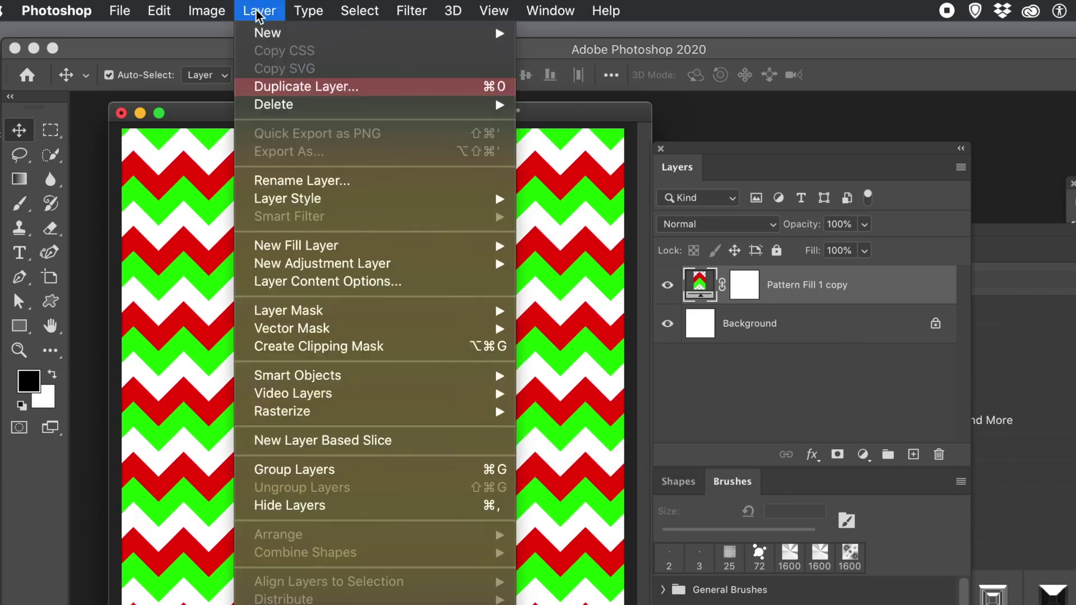
Add a Hue/Saturation 1 adjustment layer above the pattern
{"action": "mouse_move", "coordinate": [371, 270]}
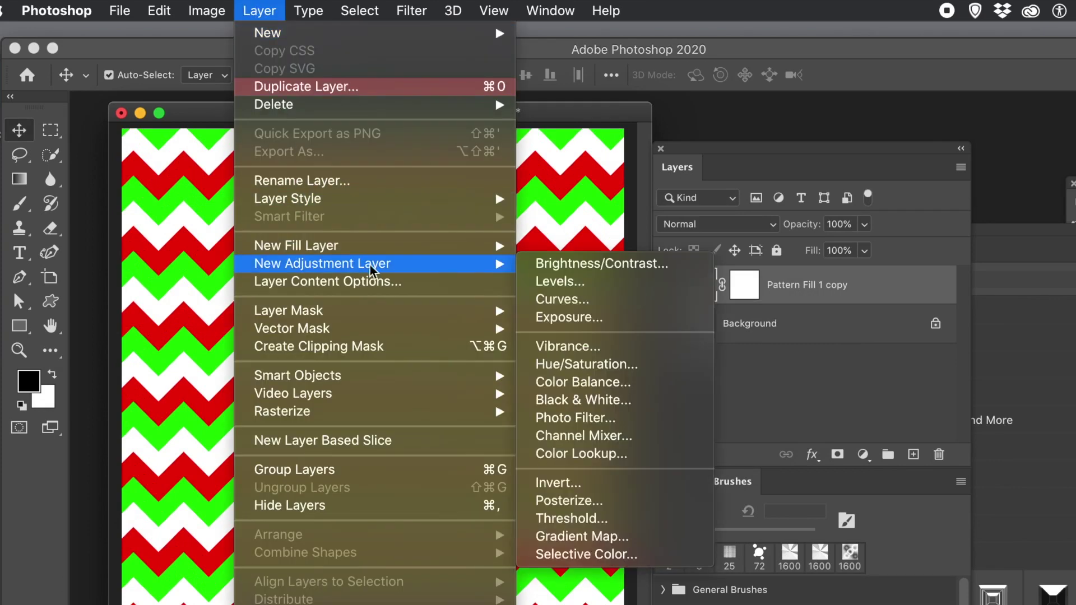
{"action": "left_click", "coordinate": [585, 363]}
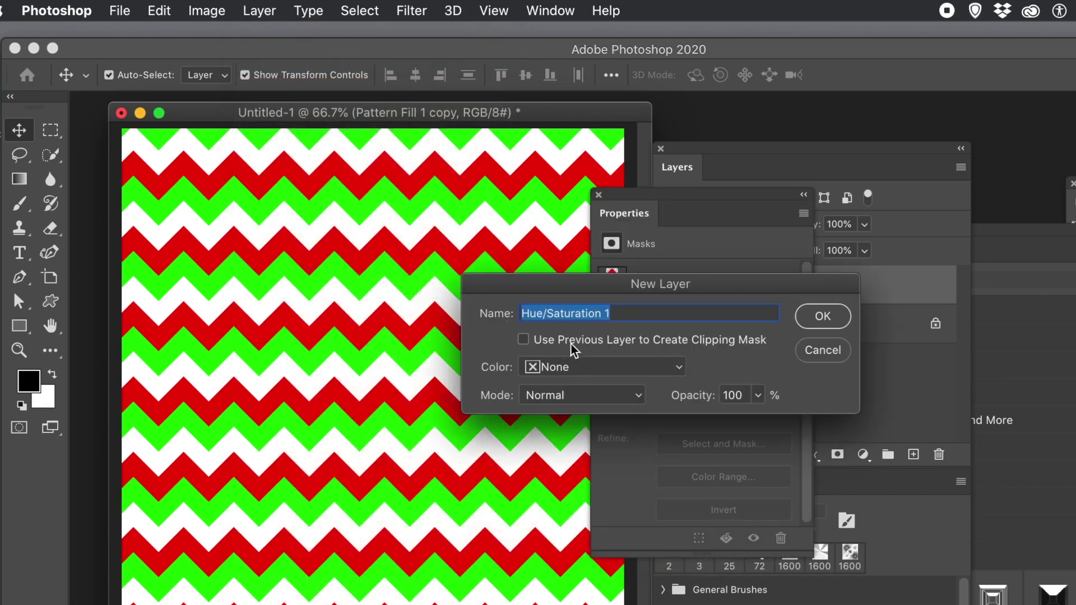
{"action": "left_click", "coordinate": [835, 323]}
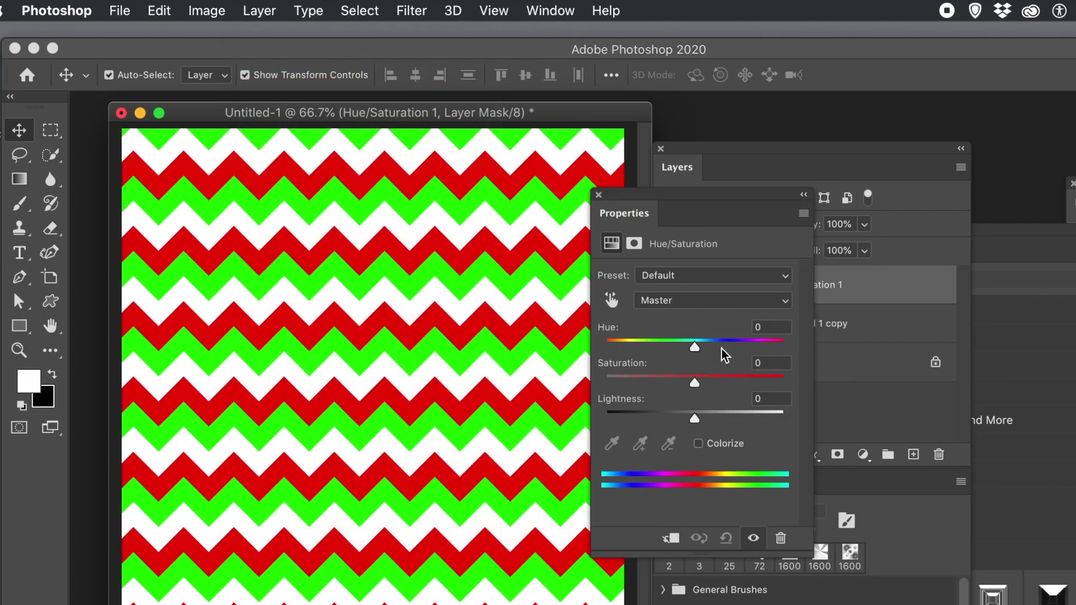
Enable Colorize with Saturation 66 and Hue 328 to tint the chevrons magenta
{"action": "left_click_drag", "start_coordinate": [722, 349], "coordinate": [699, 348]}
{"action": "left_click_drag", "start_coordinate": [714, 420], "coordinate": [691, 419]}
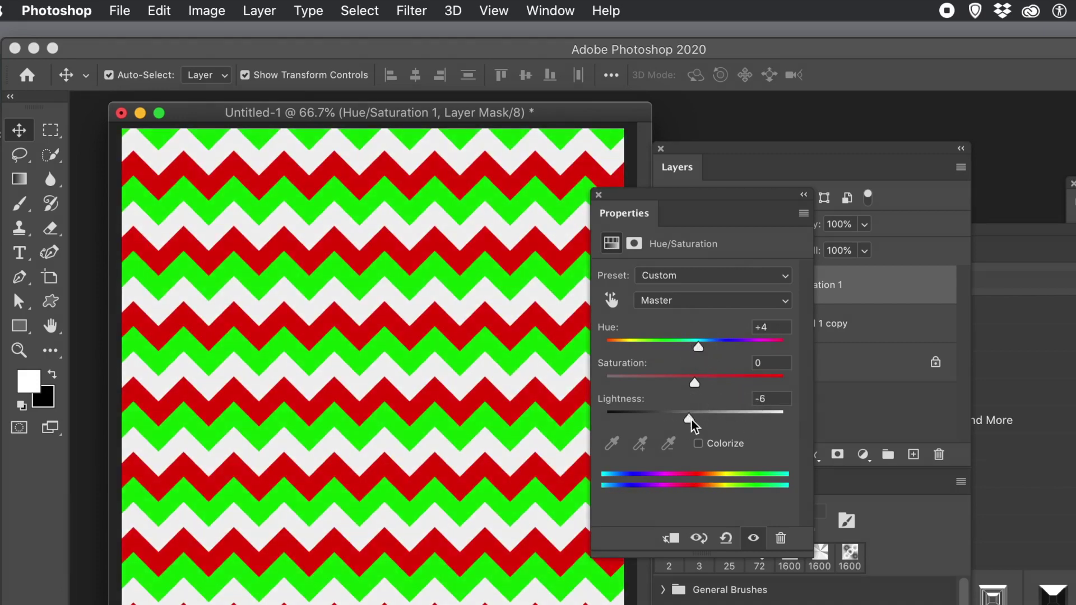
{"action": "left_click", "coordinate": [700, 449]}
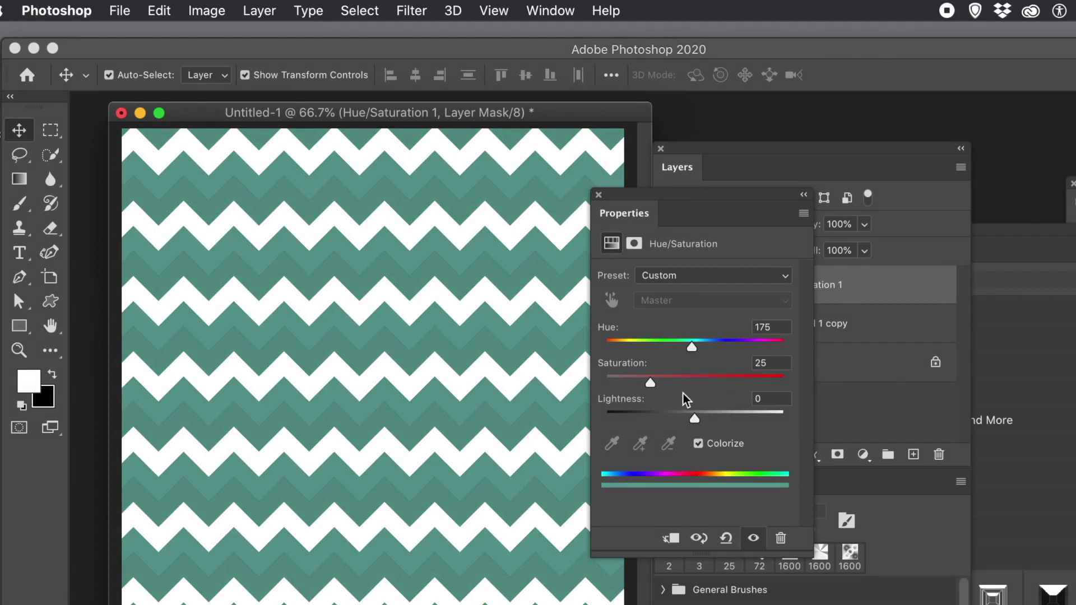
{"action": "left_click_drag", "start_coordinate": [678, 388], "coordinate": [724, 385]}
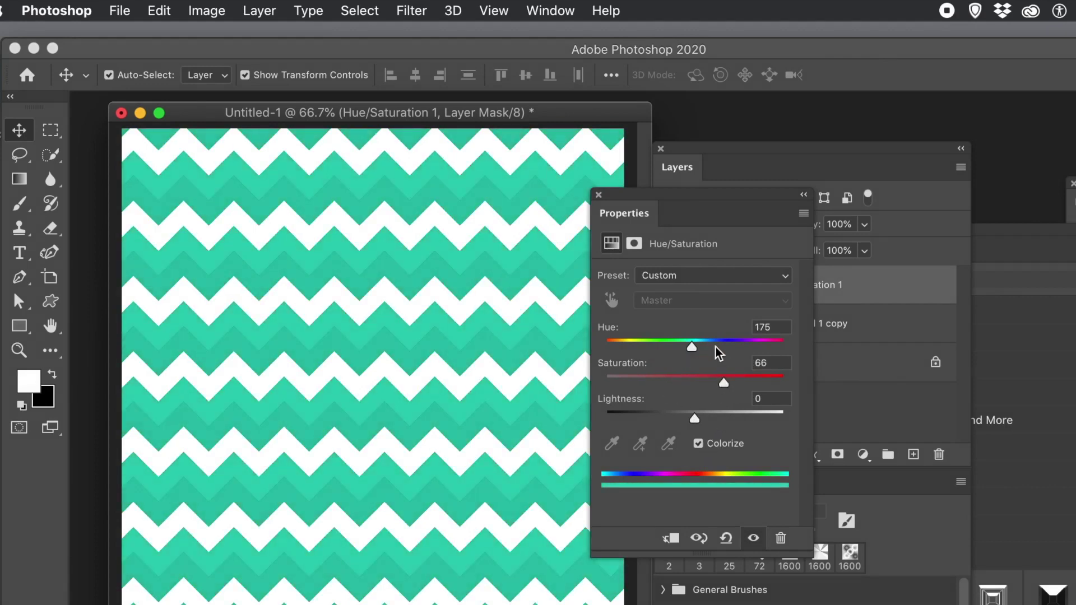
{"action": "left_click_drag", "start_coordinate": [723, 342], "coordinate": [761, 343]}
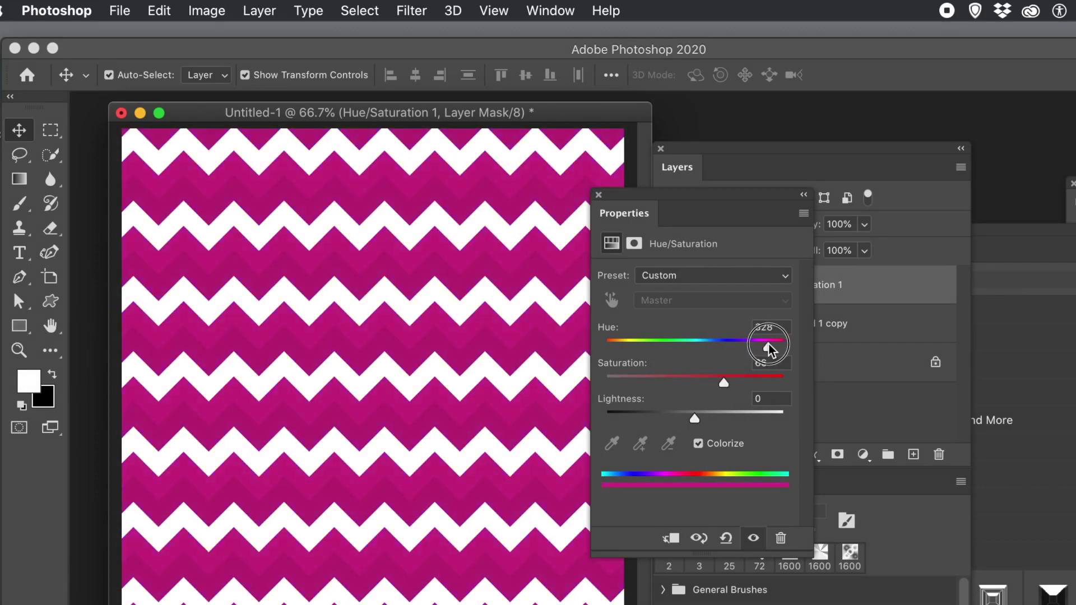